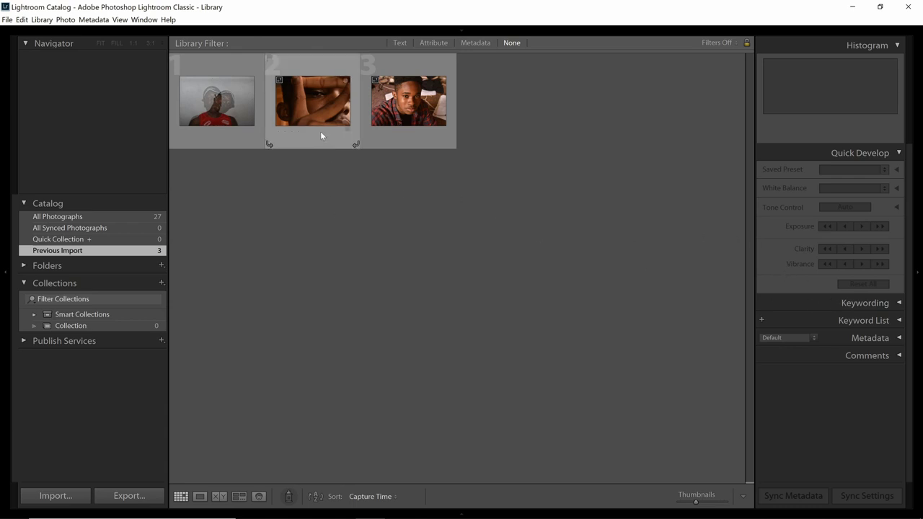
Open the middle photo, the close-up of an eye framed by fingers, in the Develop module
mouse_move(328, 122)
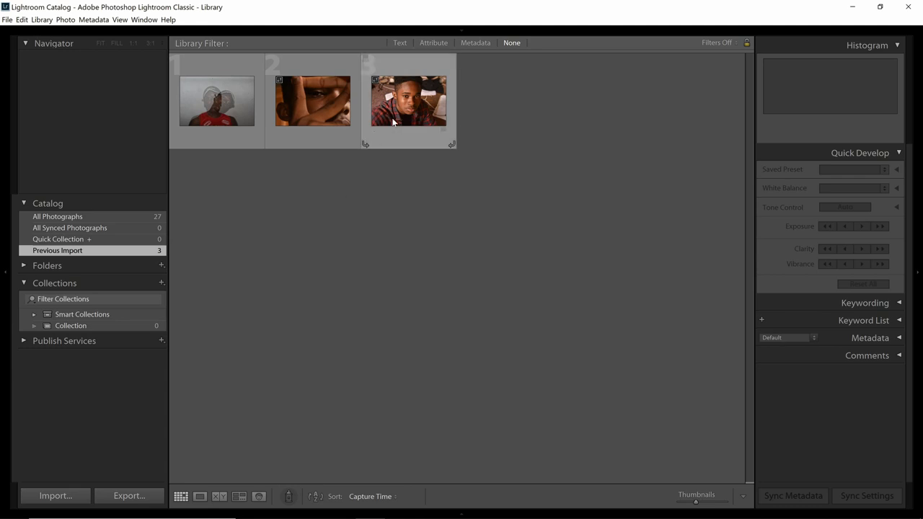
mouse_move(463, 36)
click(312, 111)
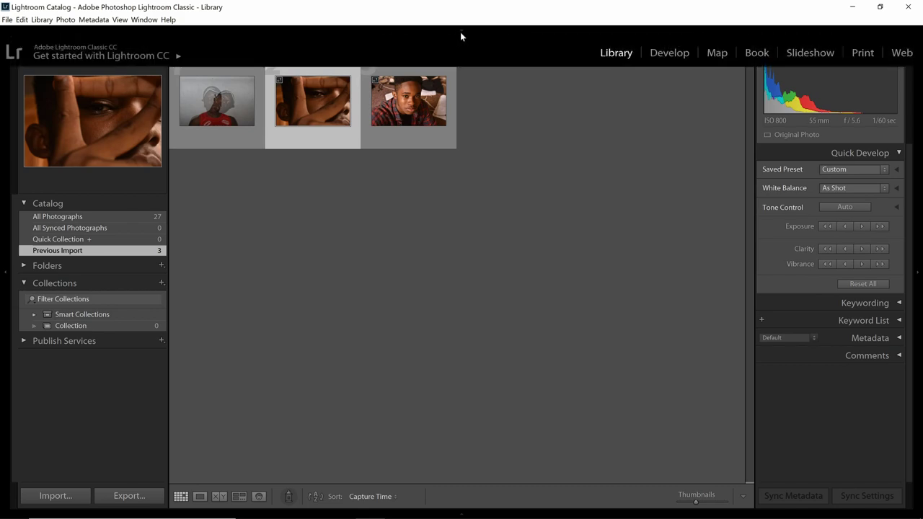
key(d)
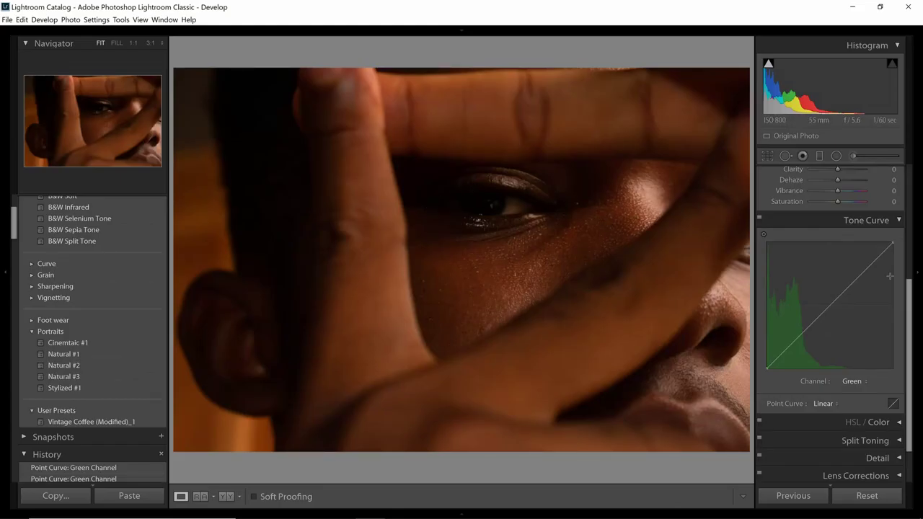
Collapse the Tone Curve and Basic adjustment sections
click(897, 219)
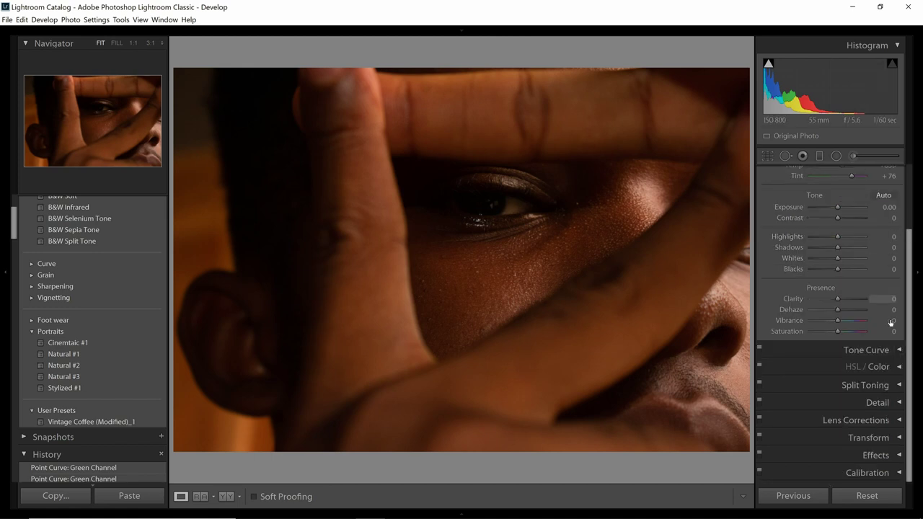
scroll(875, 346, up, 3)
click(899, 176)
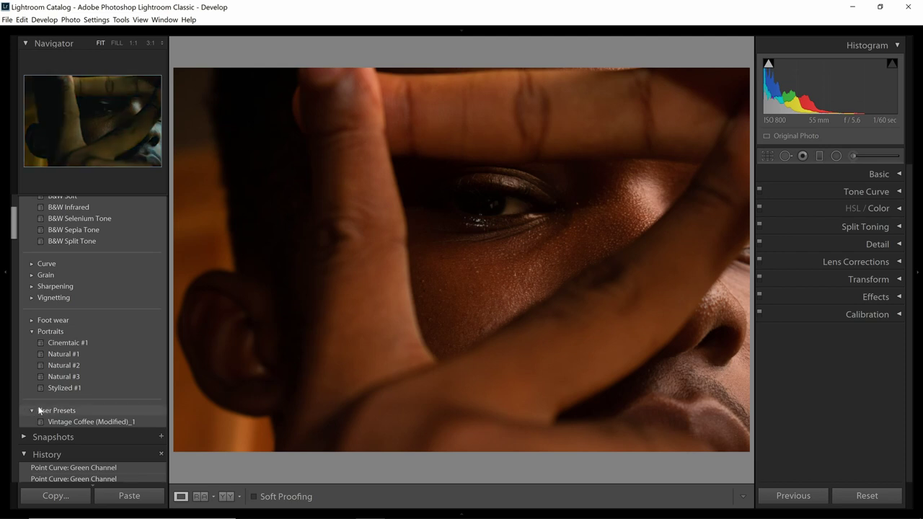
Look through the preset list, and collapse the Presets and History sections
scroll(36, 411, down, 5)
scroll(37, 409, up, 5)
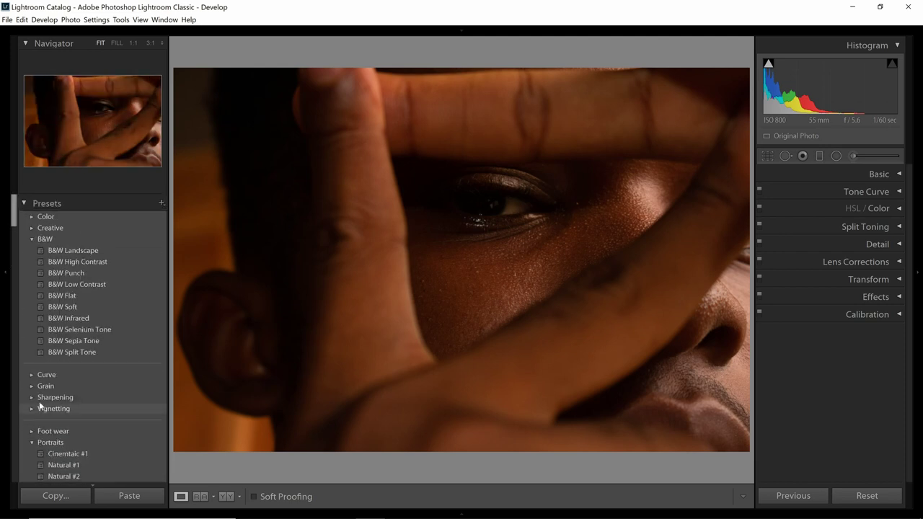
click(24, 203)
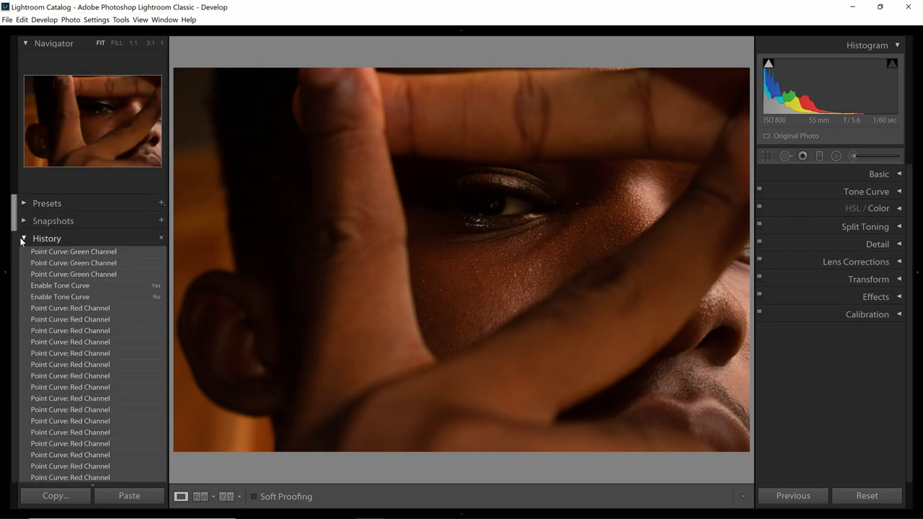
click(24, 238)
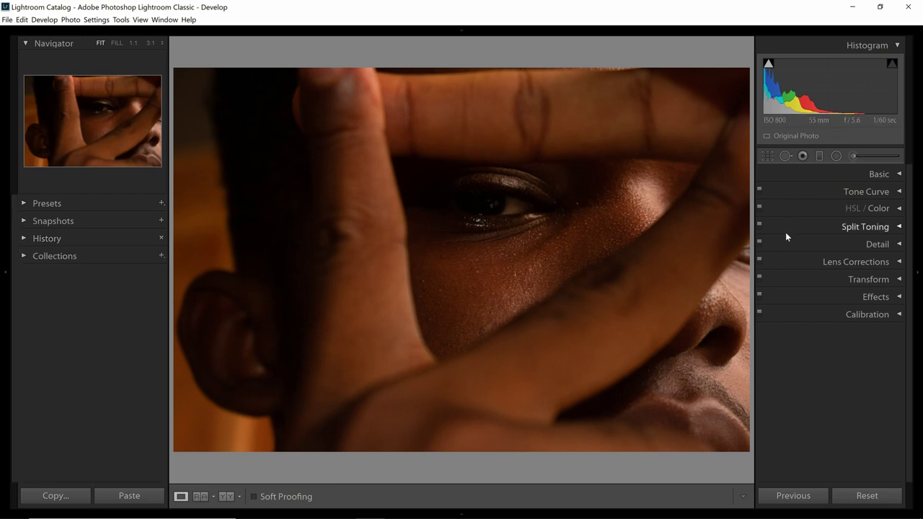
Show the presets with the B&W, Portraits and User Presets groups collapsed, and expand the Snapshots section
click(22, 204)
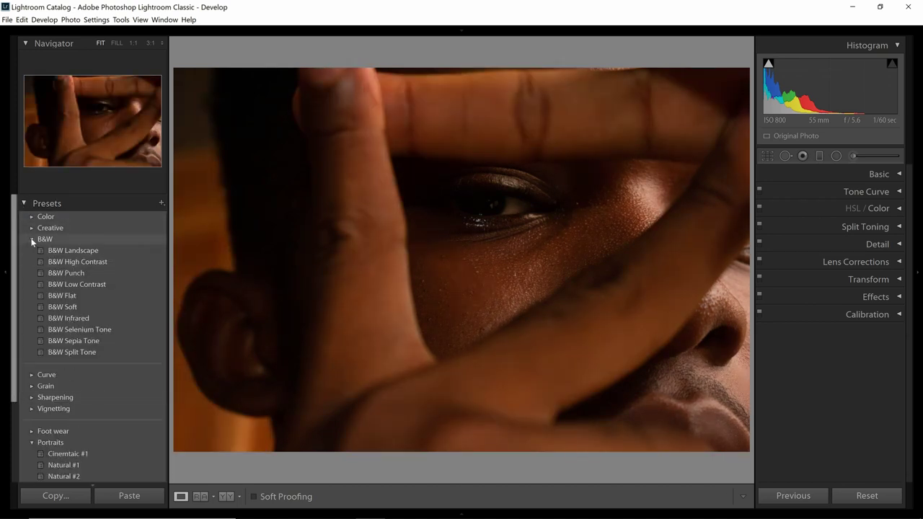
click(32, 240)
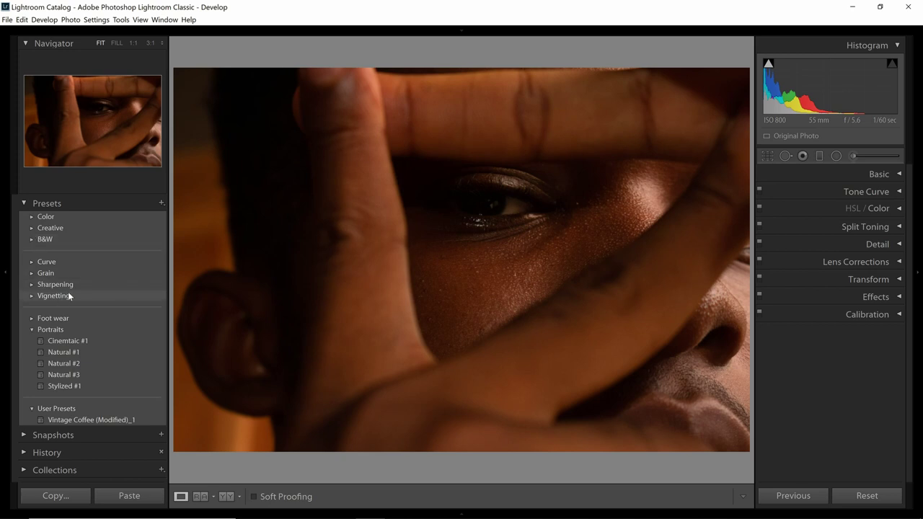
click(32, 319)
click(32, 319)
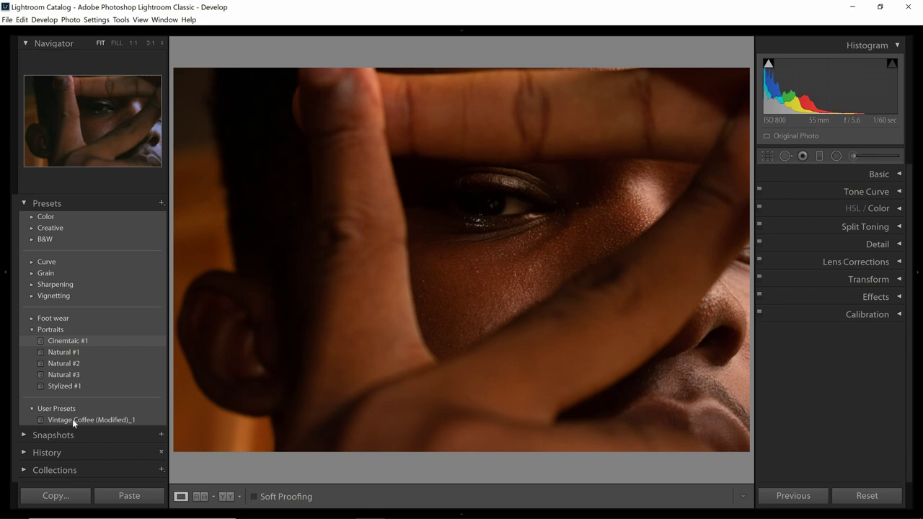
click(32, 409)
click(32, 330)
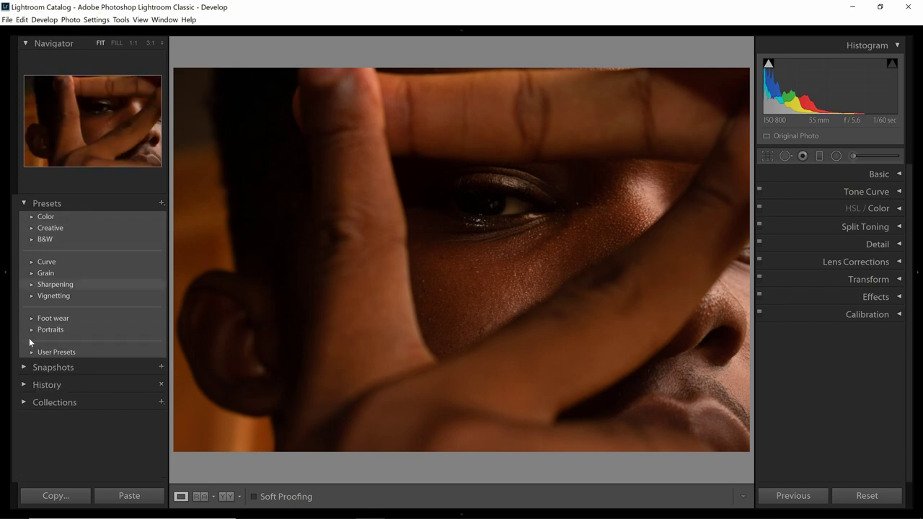
click(25, 368)
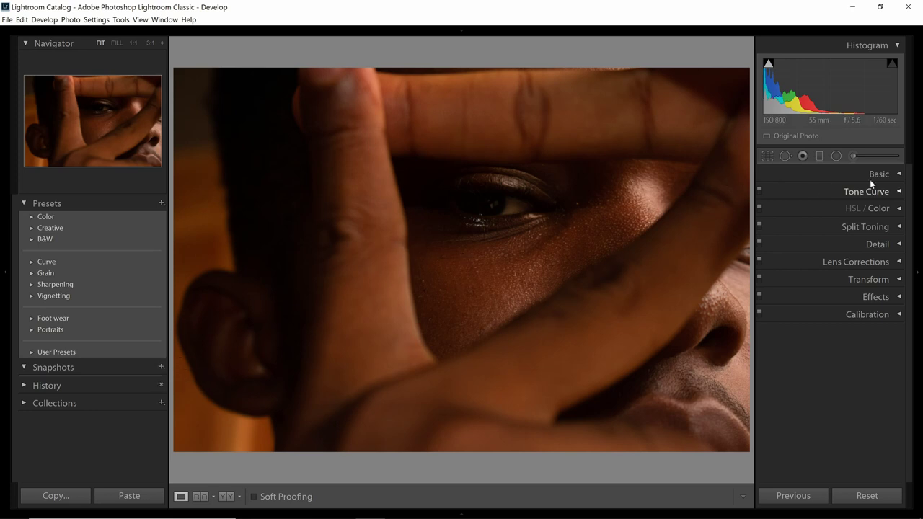
In the Basic adjustments, set Exposure to +1.93, Blacks to −59, Clarity to +59, Dehaze to +42 and Vibrance to −39
click(899, 179)
drag(838, 288, 848, 287)
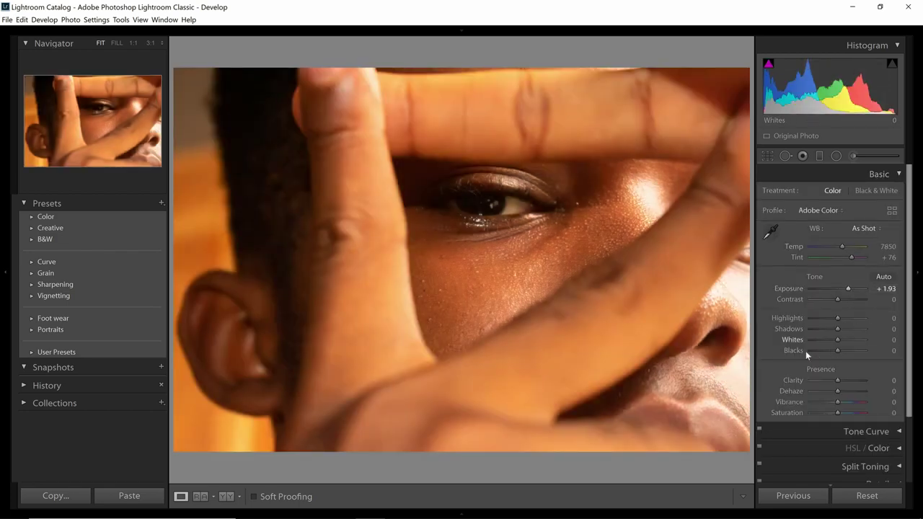
click(821, 351)
click(854, 380)
click(849, 391)
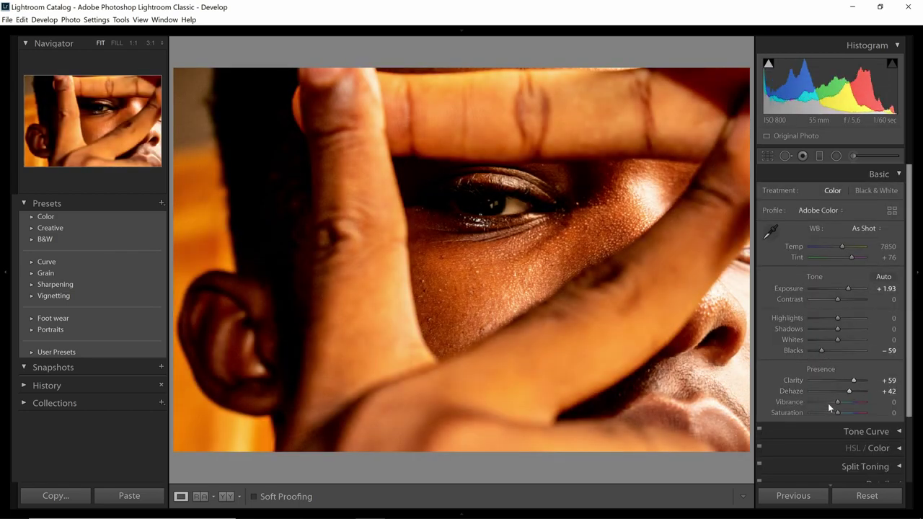
click(828, 402)
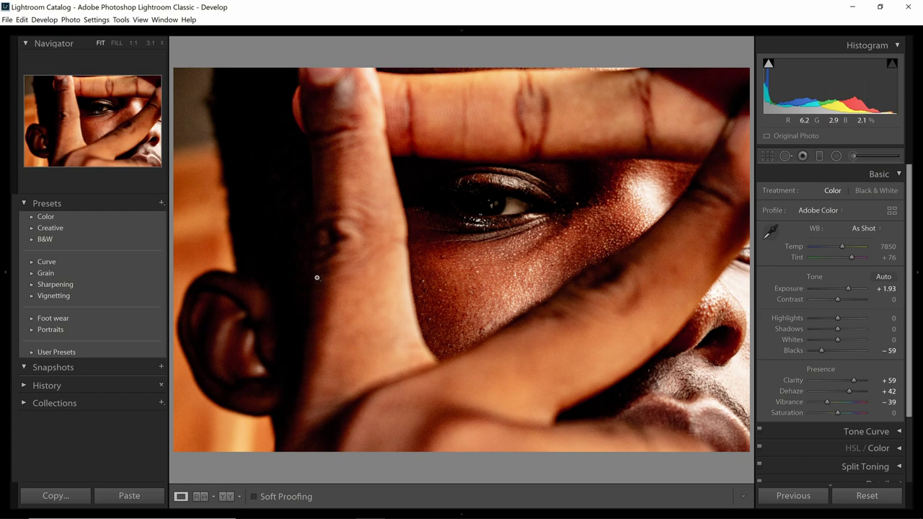
Save the current edit as a snapshot under the suggested date-and-time name and expand the edit history
click(161, 369)
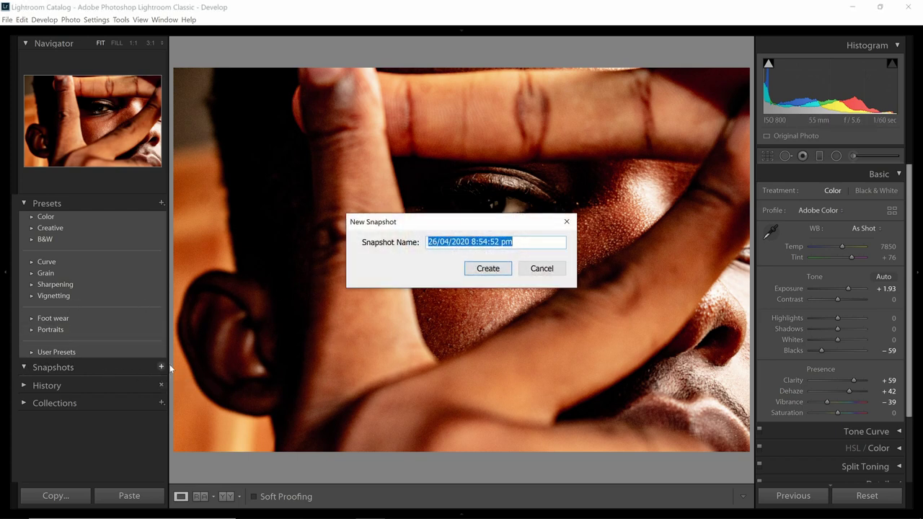
click(490, 270)
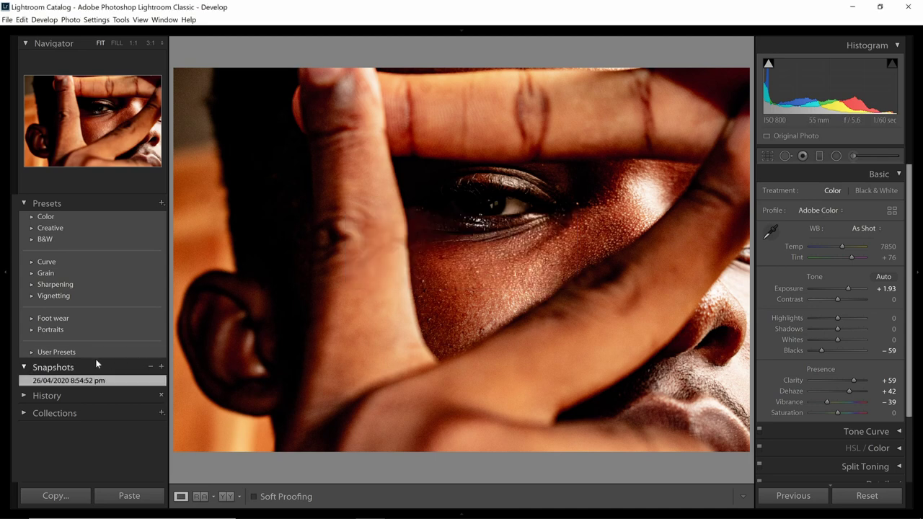
click(29, 396)
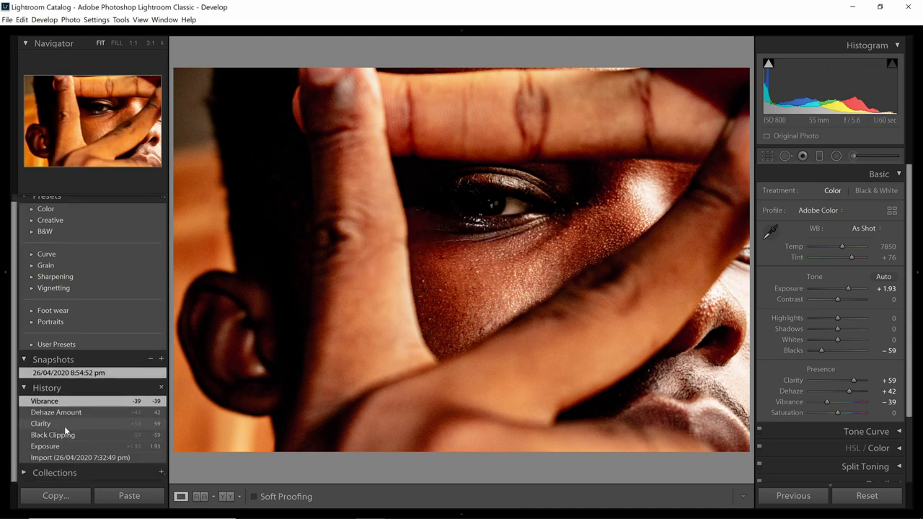
Change the tone settings to Exposure +0.04, Shadows +34, Whites −80 and Blacks +29
click(826, 289)
drag(835, 328, 826, 329)
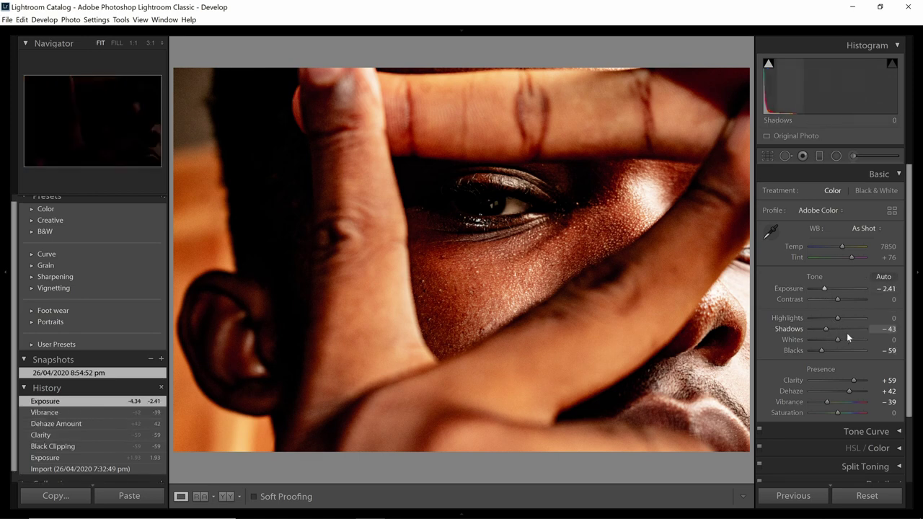
click(847, 329)
click(849, 340)
click(846, 351)
click(816, 340)
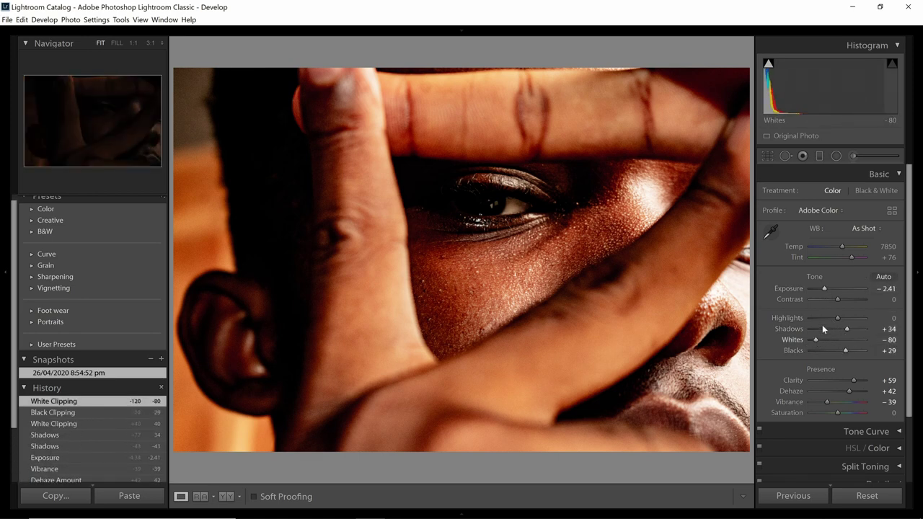
click(838, 289)
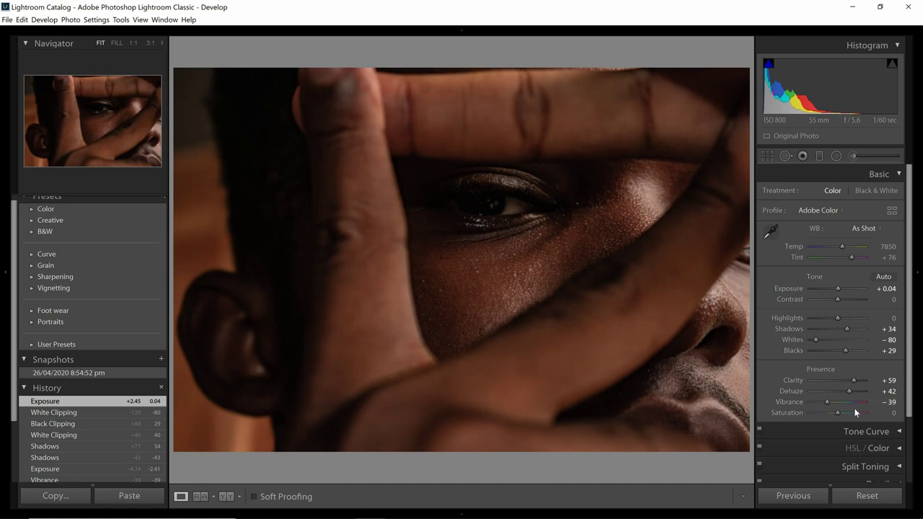
Return the photo to the saved snapshot's settings and delete that snapshot
scroll(24, 424, down, 3)
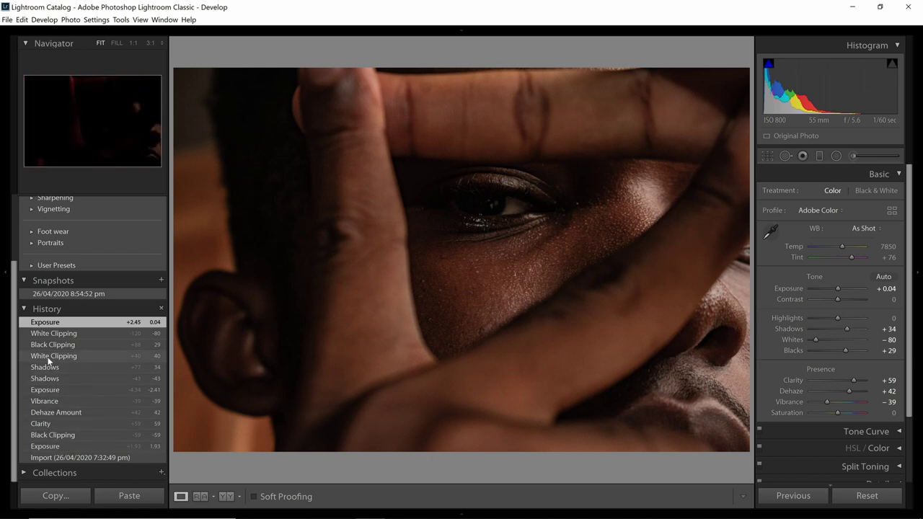
click(35, 295)
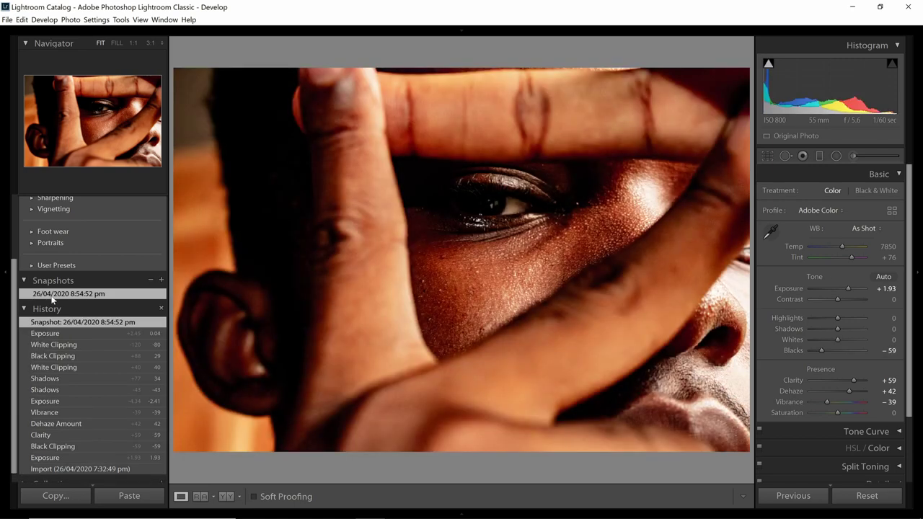
click(151, 280)
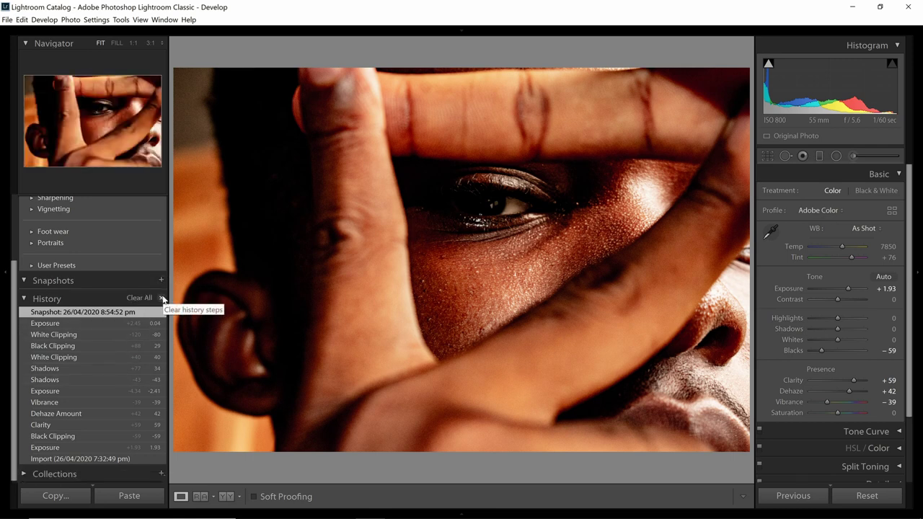
Clear the photo's history steps and collapse the Presets section
click(163, 300)
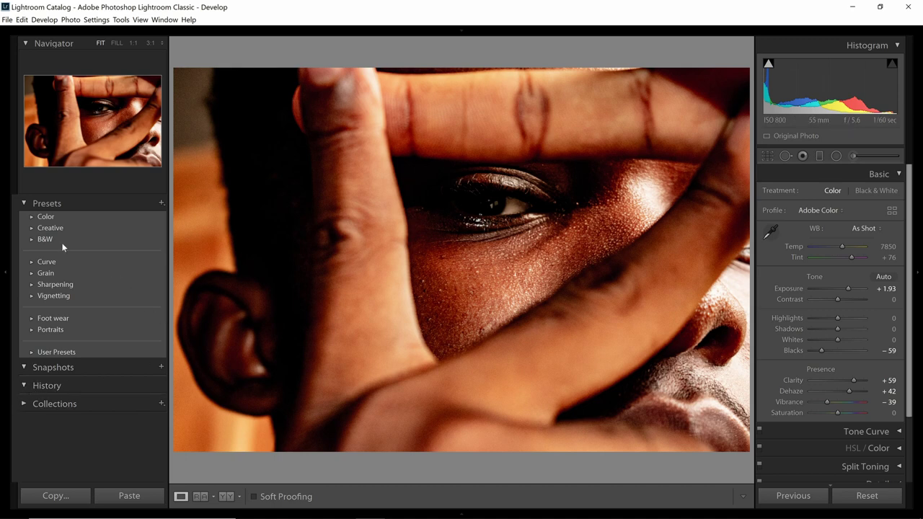
click(23, 204)
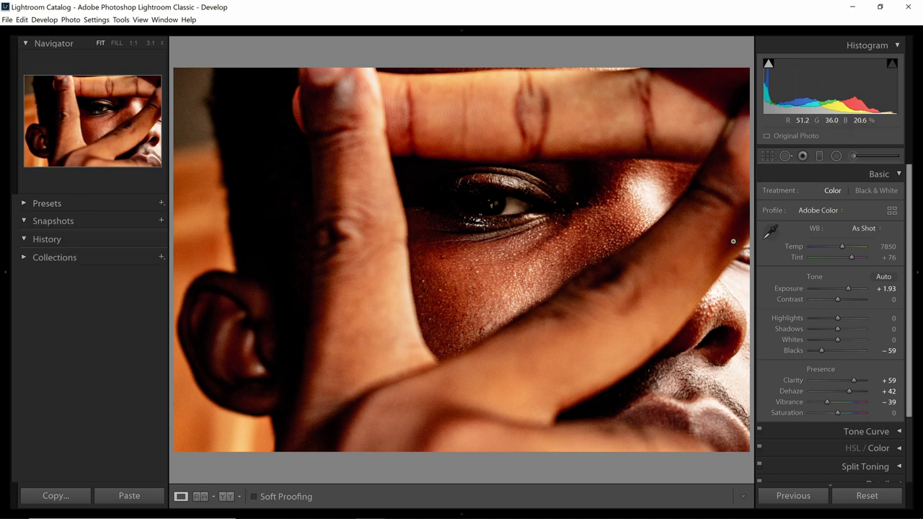
Reset Exposure, Blacks, Clarity, Dehaze and Vibrance to 0 and clear the history steps
double_click(849, 289)
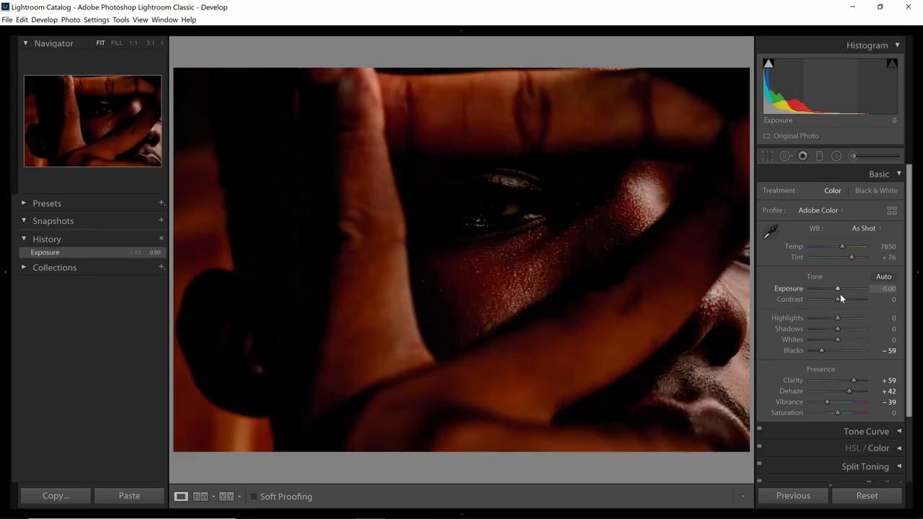
double_click(823, 351)
double_click(853, 380)
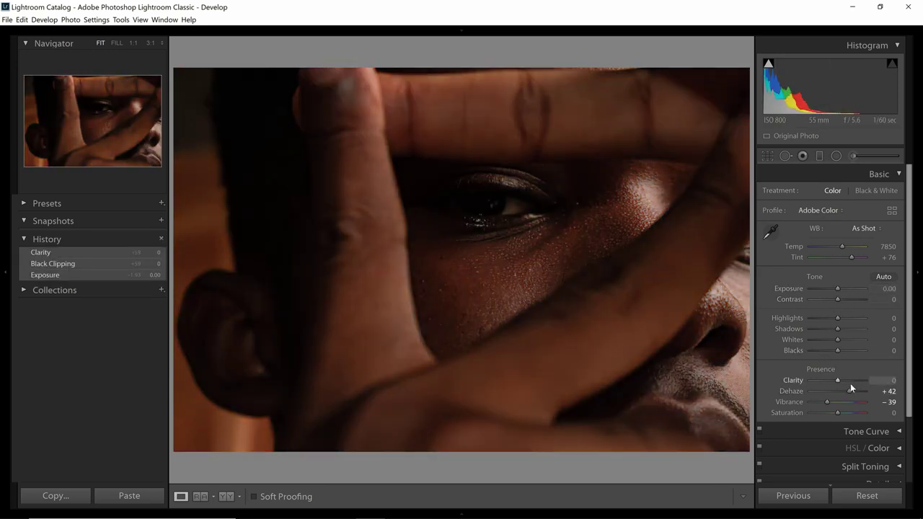
double_click(848, 389)
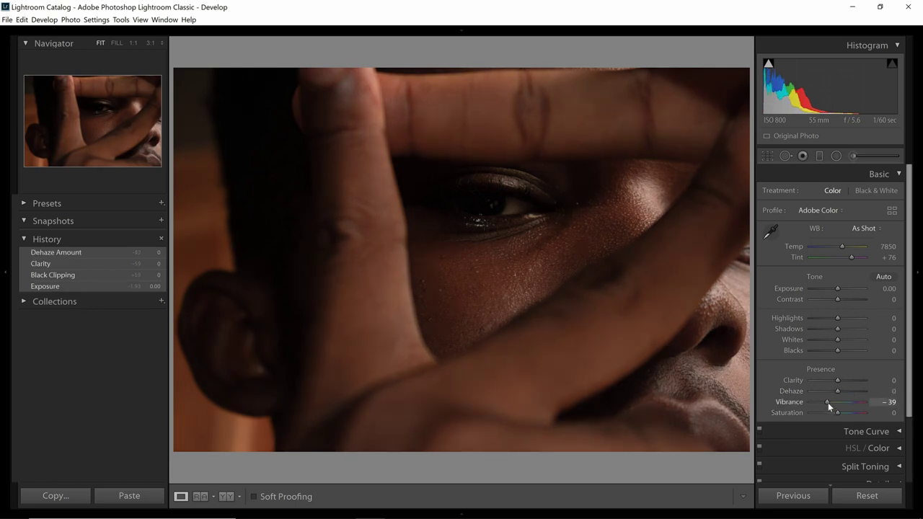
double_click(828, 403)
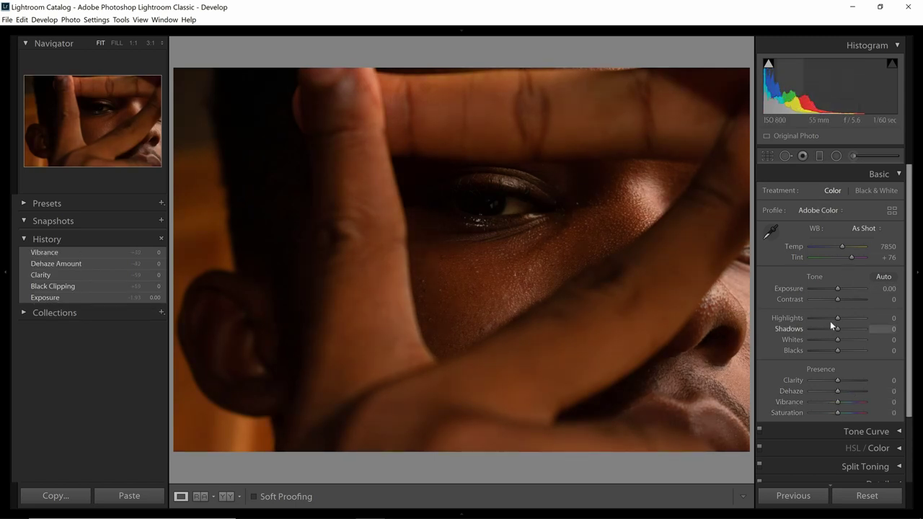
click(47, 238)
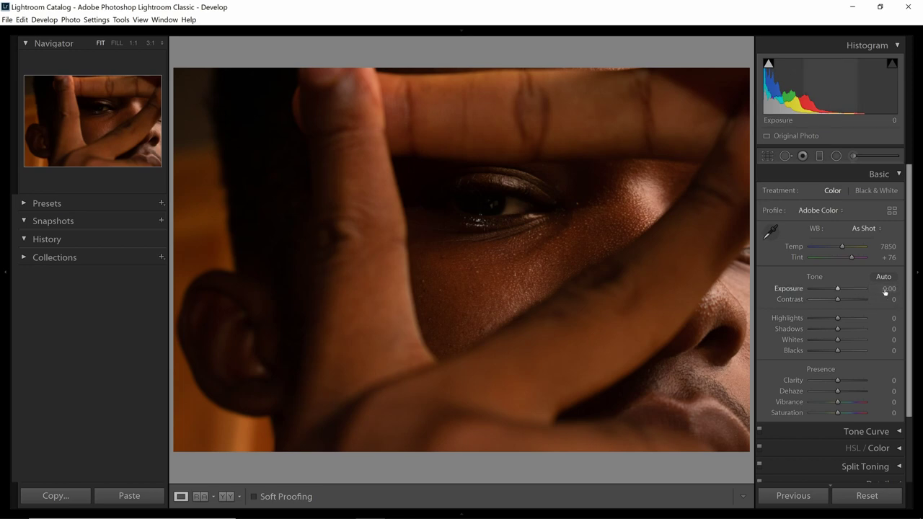
Lower Exposure to −1.20, reset it to 0, and set it to +0.50
drag(886, 291, 832, 289)
double_click(832, 288)
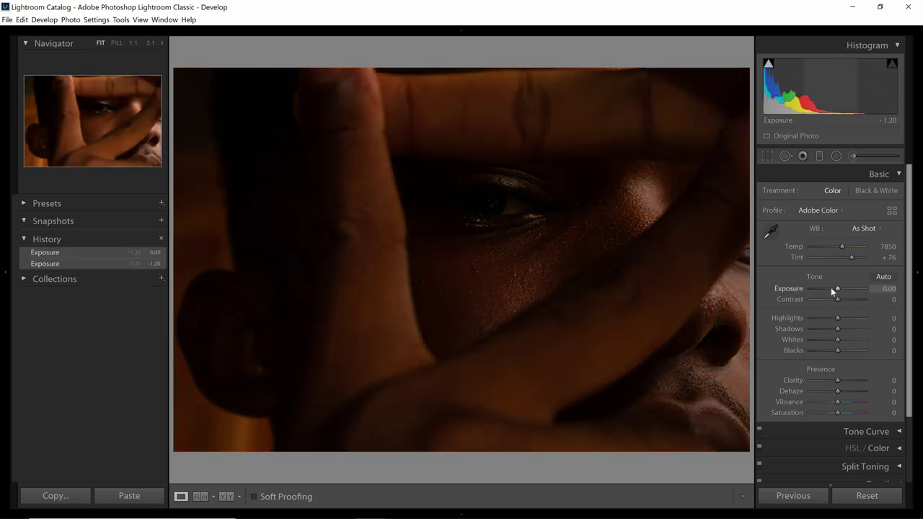
text(0.5)
key(Return)
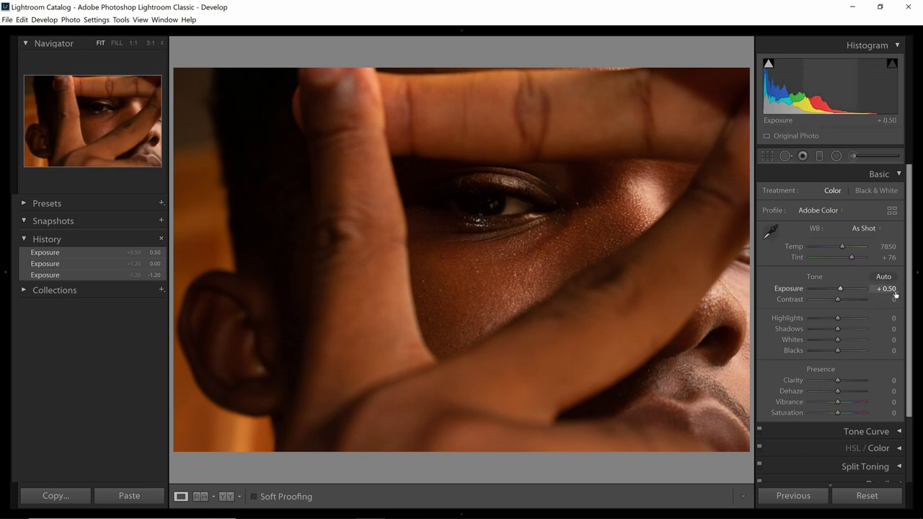
Compare exposure states by going back to the −1.20 history entry and returning to the +0.50 entry
click(43, 276)
click(49, 253)
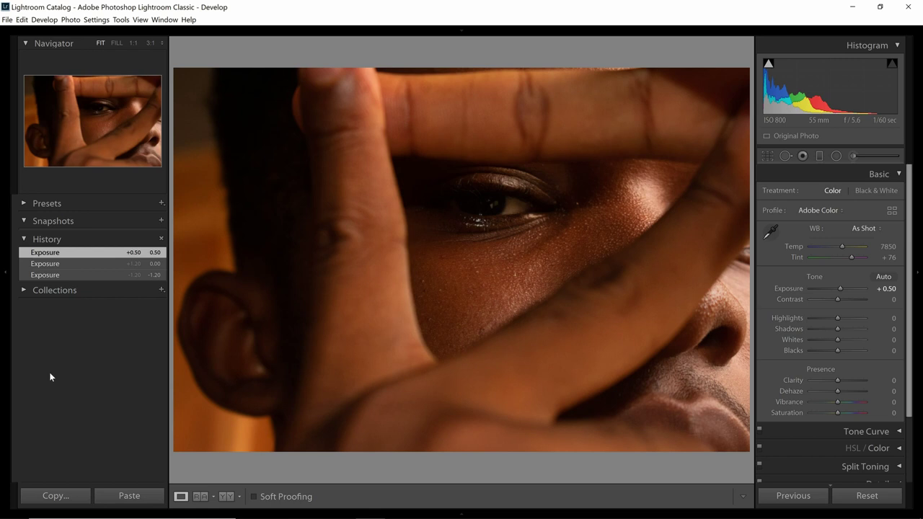
Raise the portrait's Exposure to +1.30
key(backslash)
mouse_move(888, 288)
mouse_down()
mouse_move(920, 291)
mouse_move(886, 291)
mouse_up()
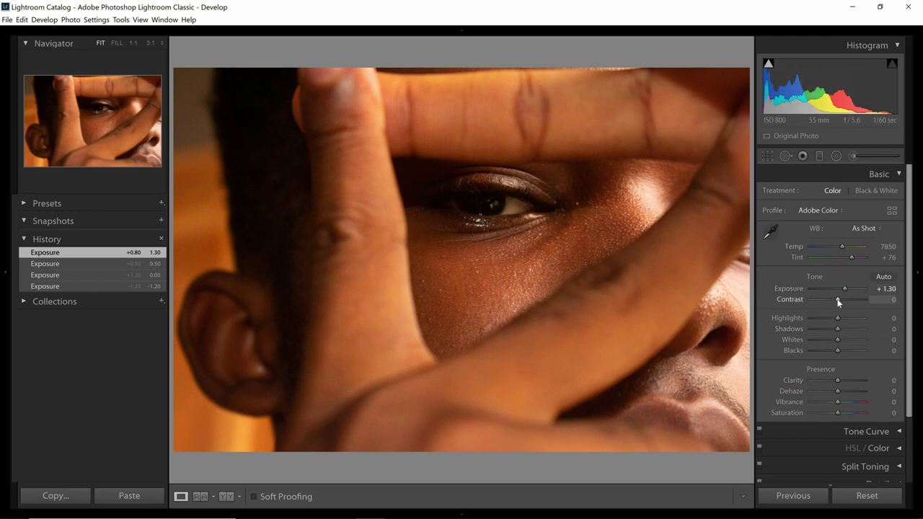
Try Contrast at +100, reset it to 0, and lower it to −27
drag(838, 299, 866, 298)
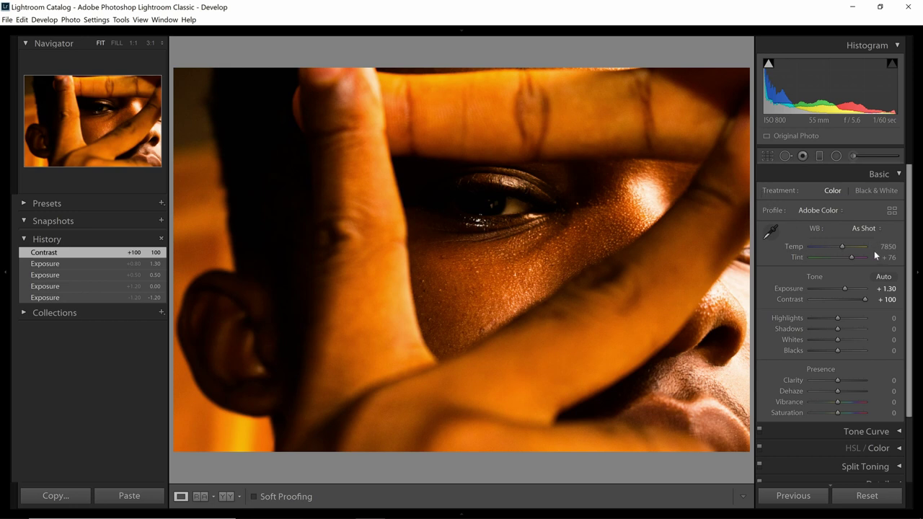
double_click(865, 299)
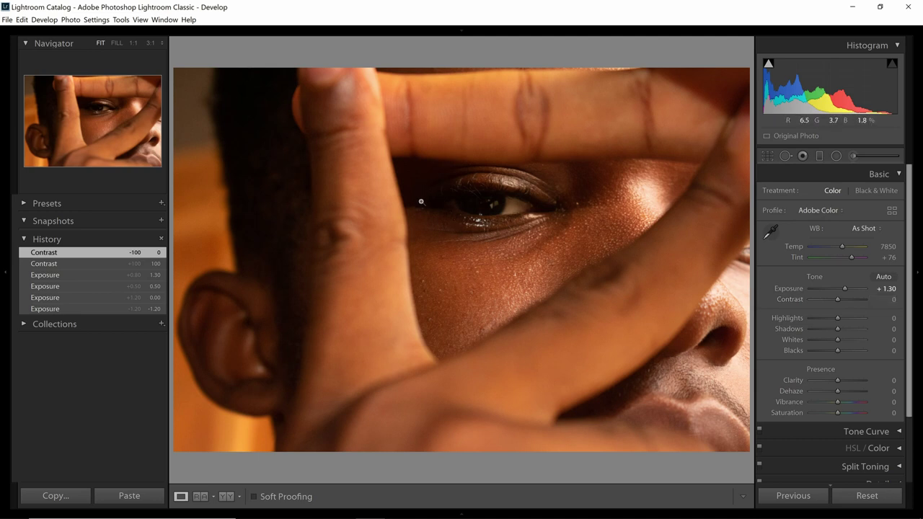
click(896, 303)
text(-5)
key(Return)
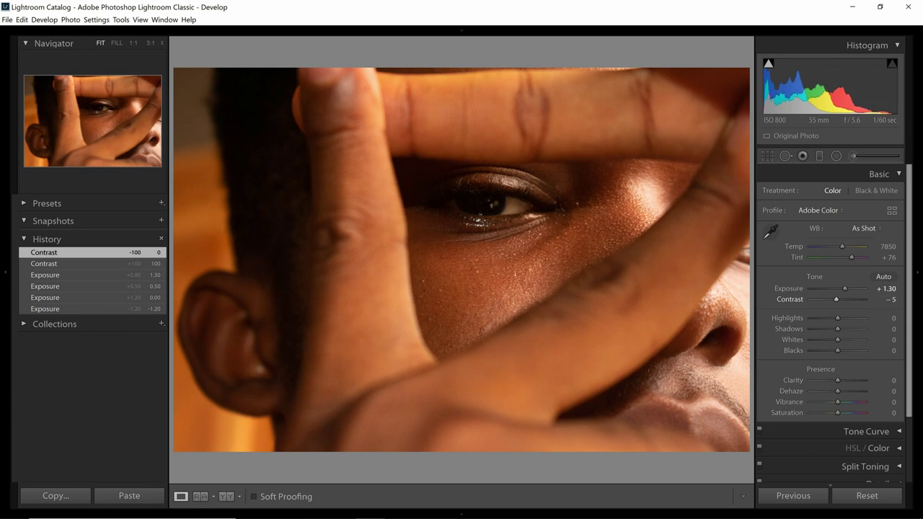
key(minus)
key(minus)
key(minus)
key(minus)
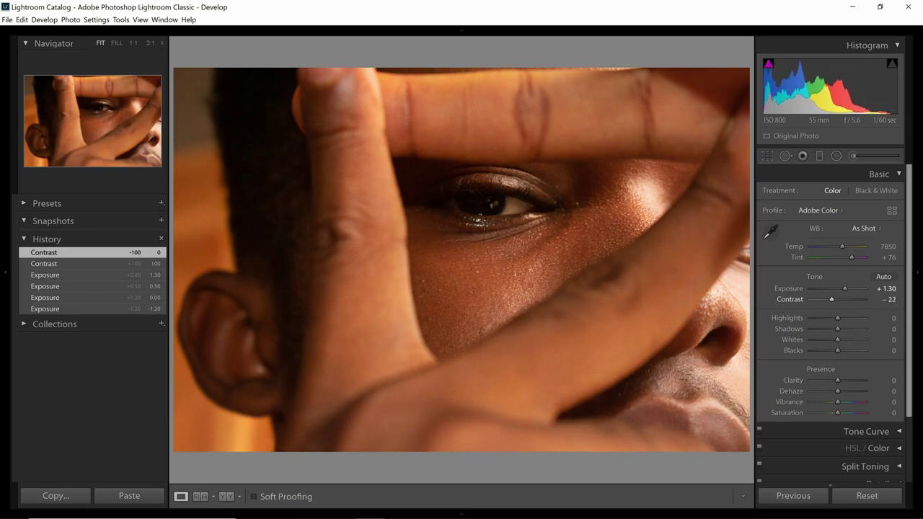
key(Down)
key(Down)
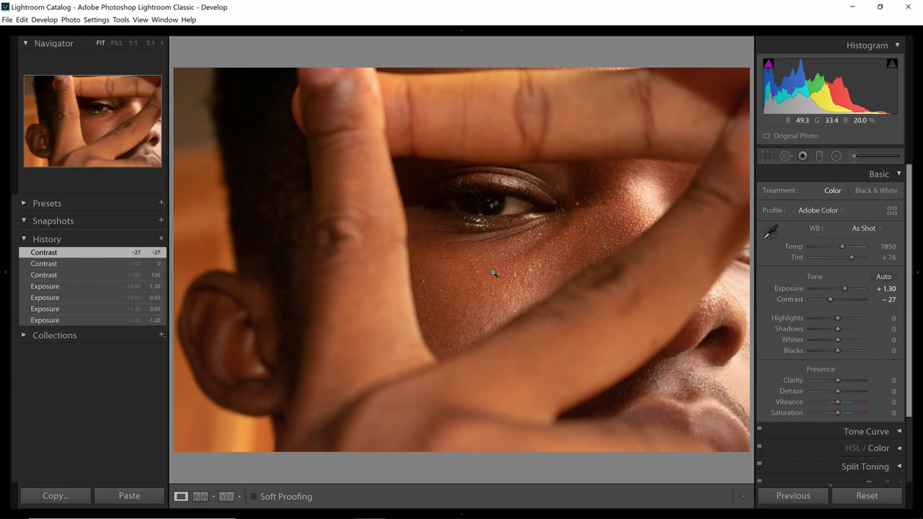
Compare the photo with its Before view twice to judge the exposure and contrast edits
key(backslash)
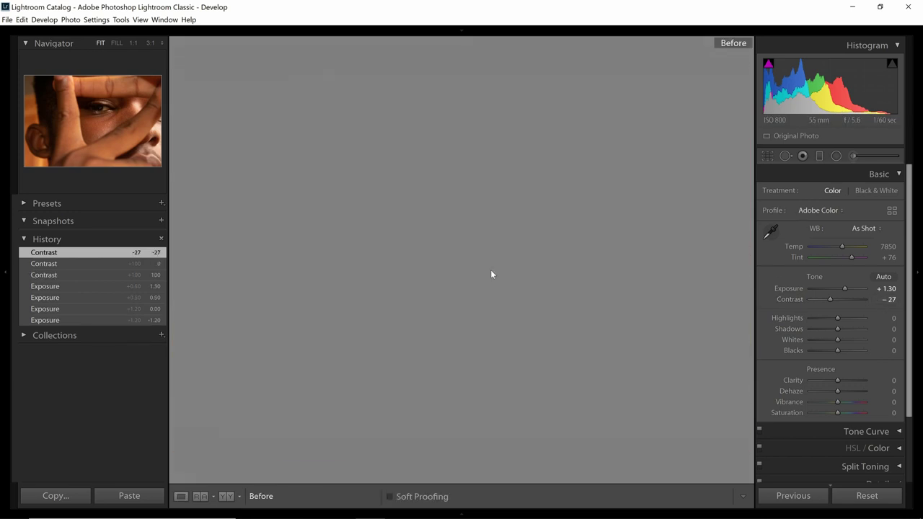
key(backslash)
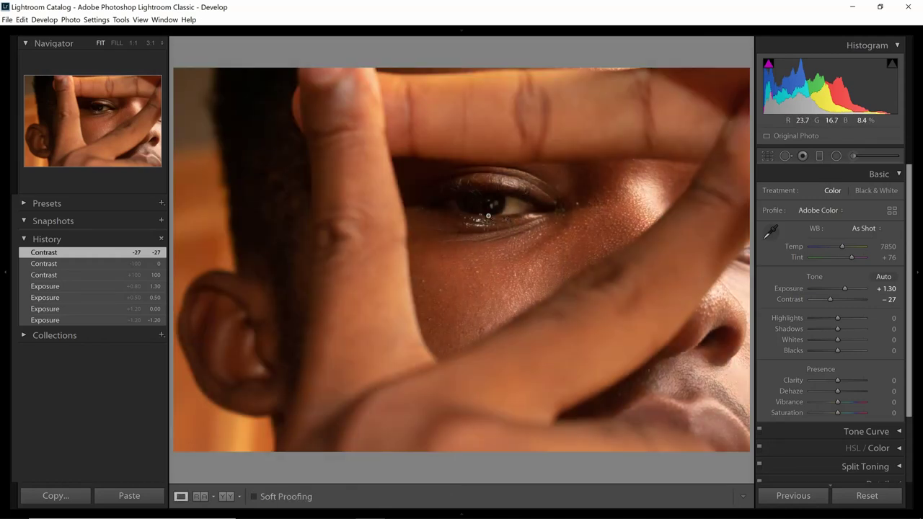
key(backslash)
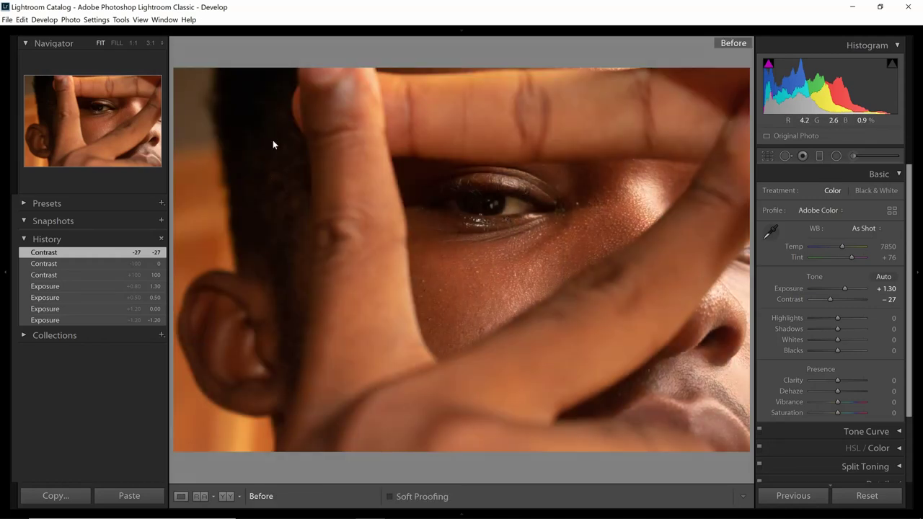
key(backslash)
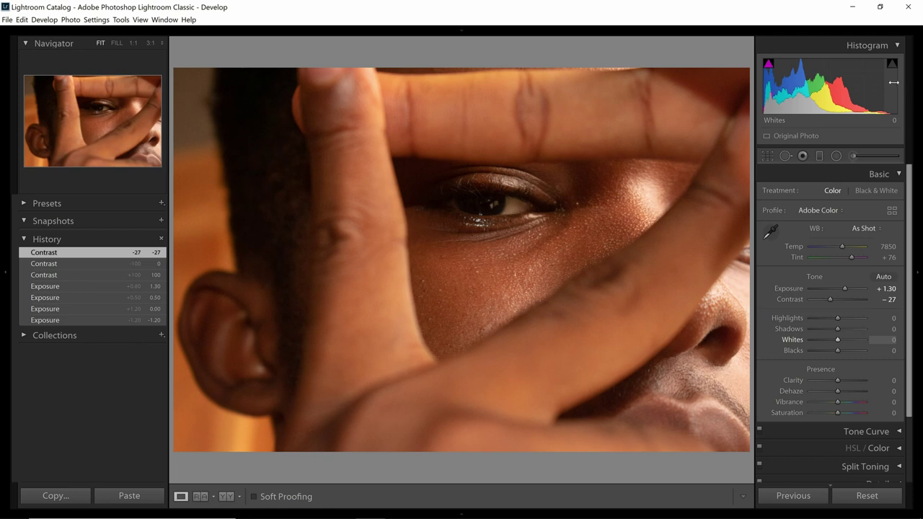
Raise Highlights to +29
click(838, 319)
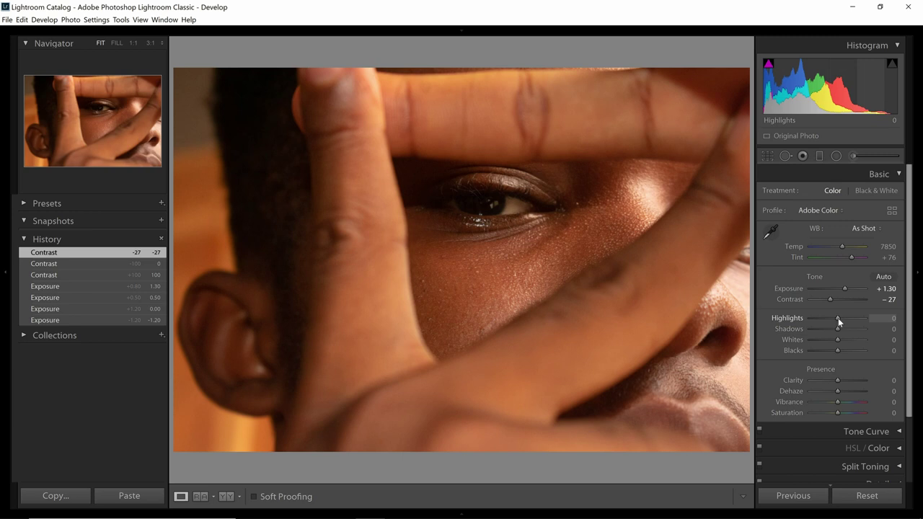
mouse_move(839, 320)
mouse_down()
mouse_move(855, 322)
mouse_move(824, 319)
mouse_move(848, 322)
mouse_up()
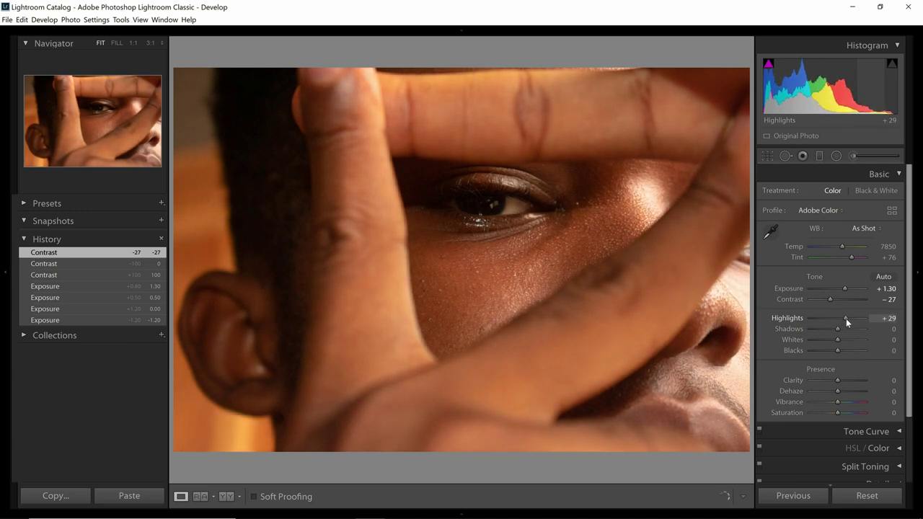
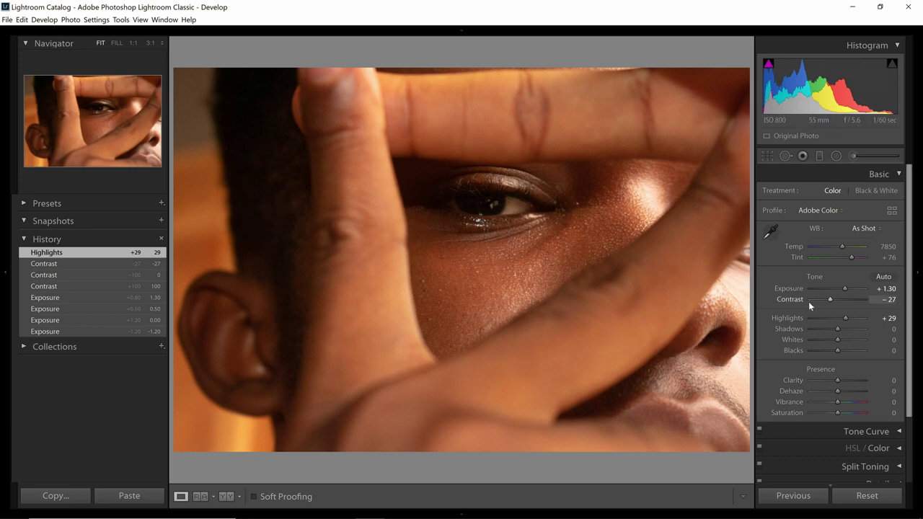
Try Shadows at +100 and reduce it to −16
click(894, 330)
text(100)
key(Return)
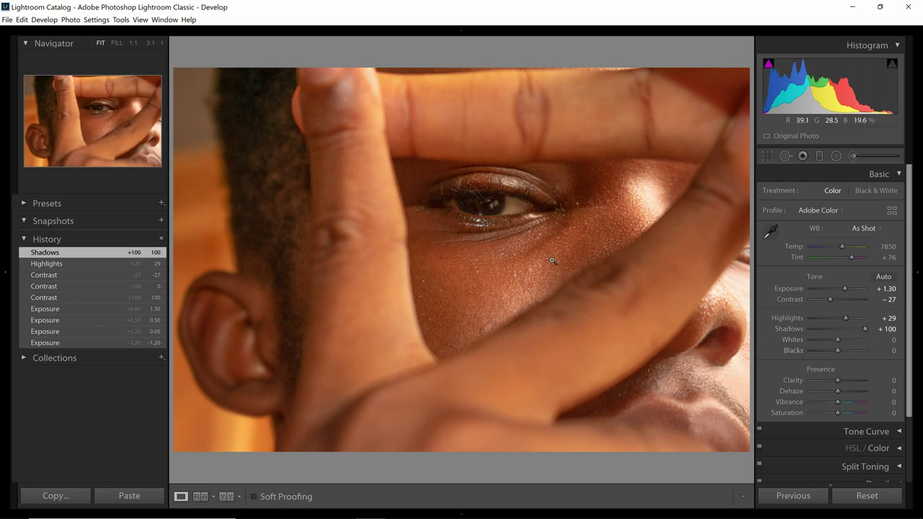
click(887, 329)
text(9)
key(Return)
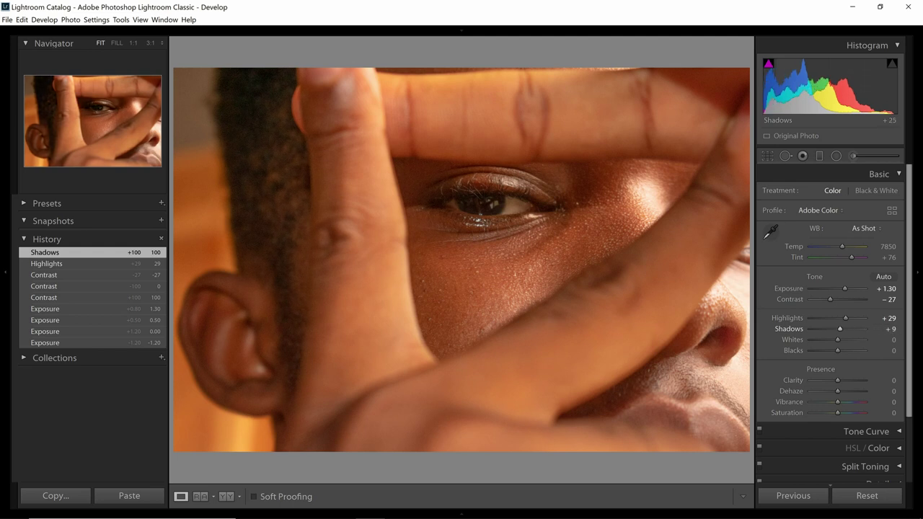
text(-16)
key(Return)
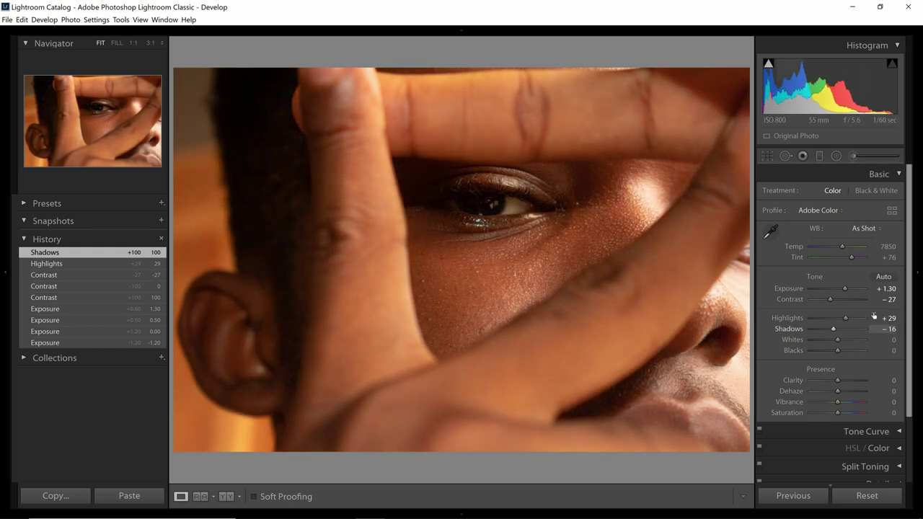
Toggle the shadow clipping overlay on and off to check the darkest areas of the photo
click(768, 65)
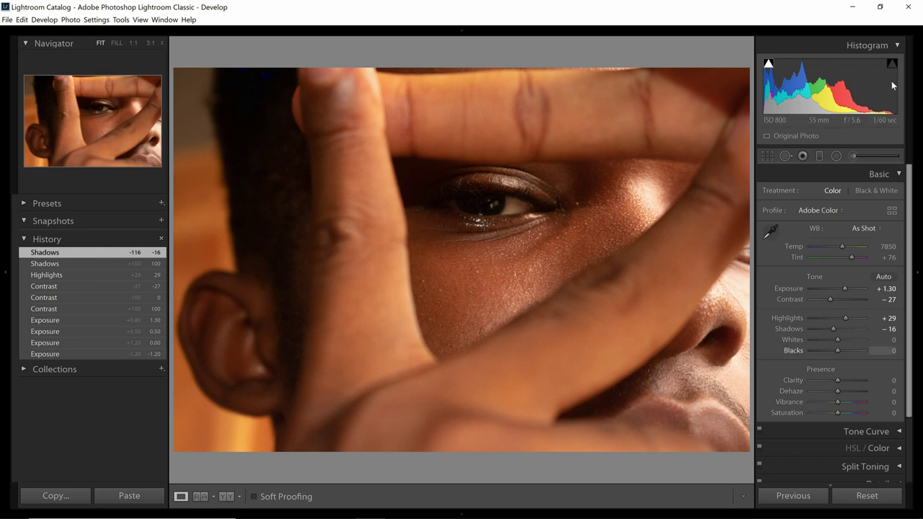
click(770, 67)
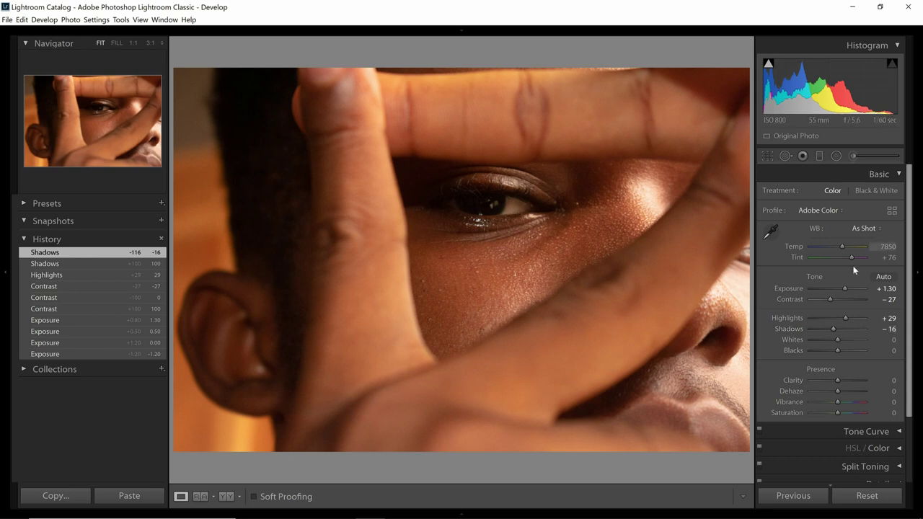
click(769, 64)
Reset Shadows to 0 and raise it to +23
double_click(835, 329)
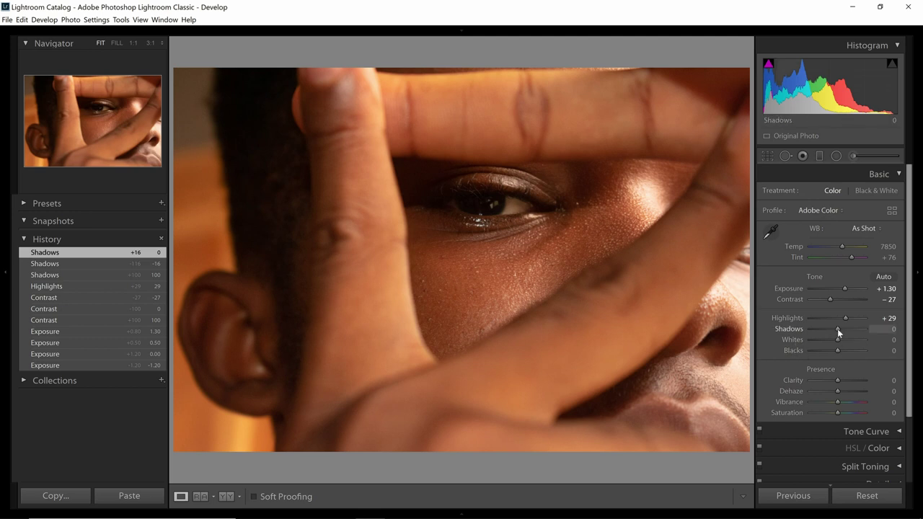
mouse_move(838, 329)
mouse_down()
mouse_move(819, 331)
mouse_move(845, 329)
mouse_move(831, 335)
mouse_move(845, 340)
mouse_up()
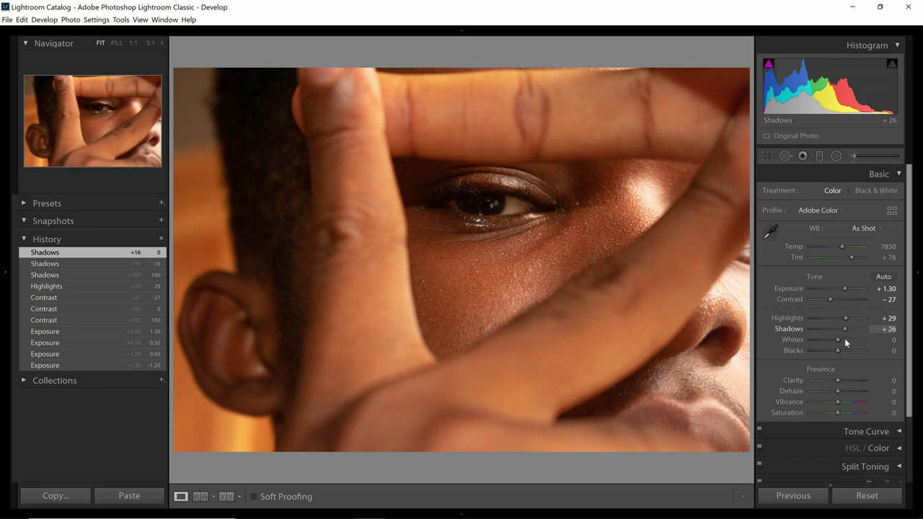
drag(844, 339, 844, 341)
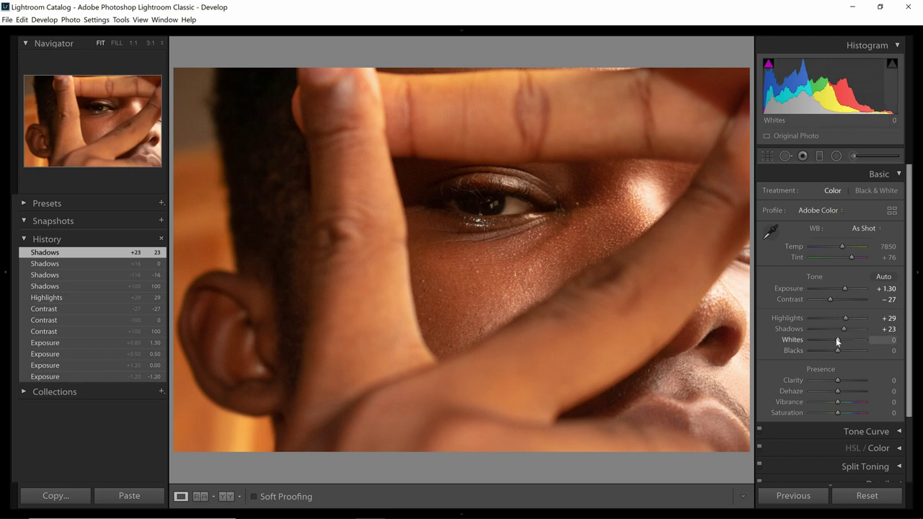
Try Whites at +100, +39 and +47, resetting it to 0 after each attempt
drag(836, 338, 867, 337)
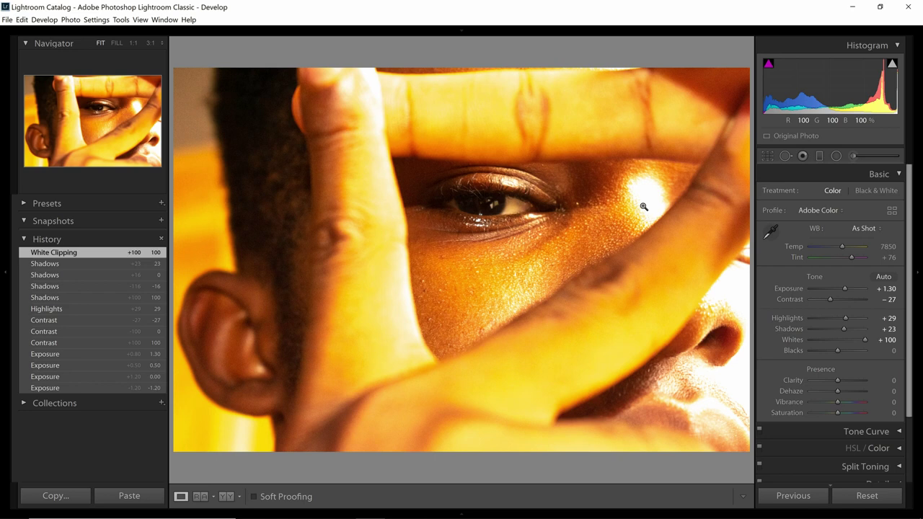
double_click(867, 341)
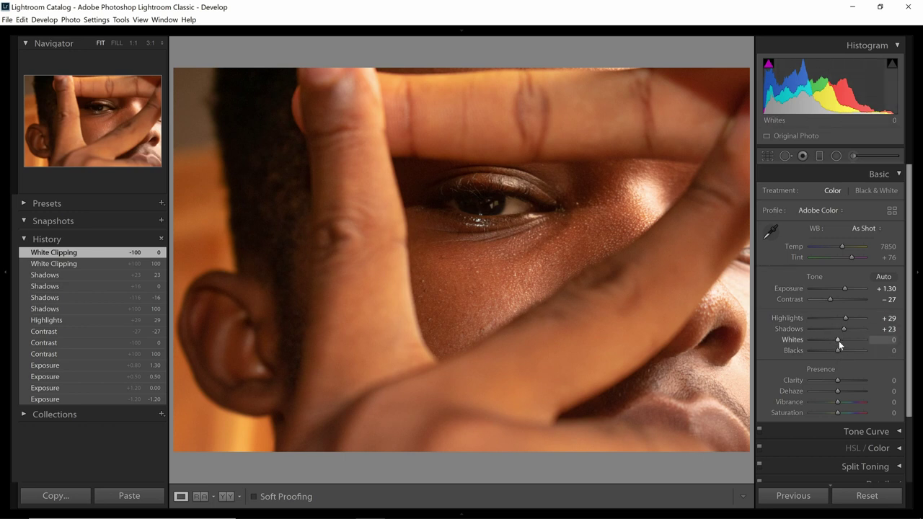
drag(840, 340, 844, 341)
drag(844, 340, 849, 342)
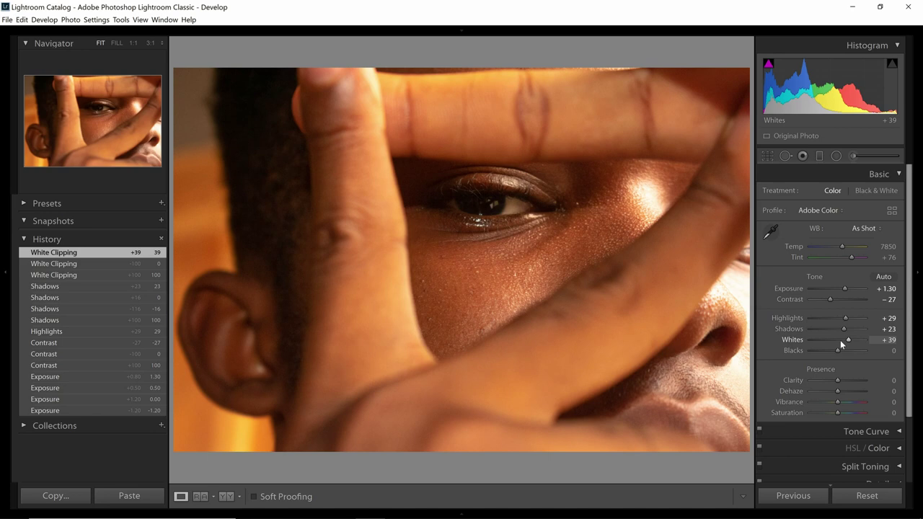
double_click(851, 338)
click(850, 339)
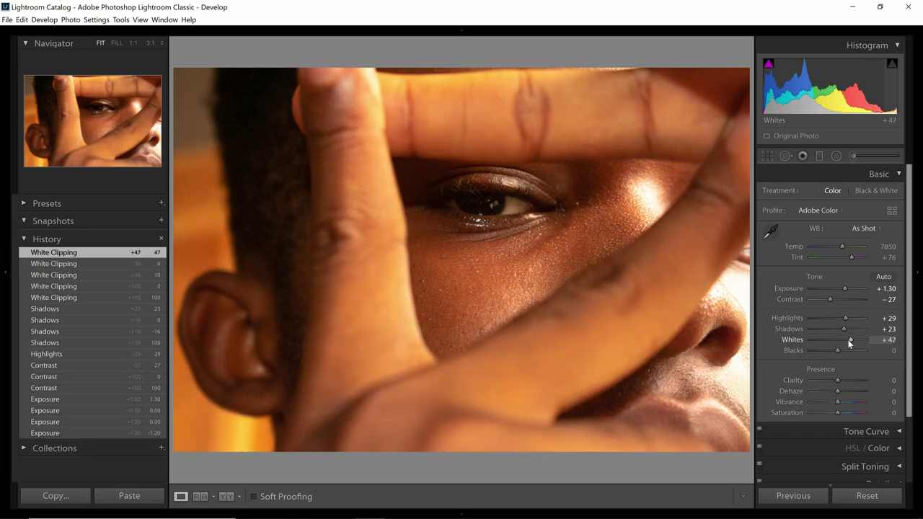
double_click(849, 341)
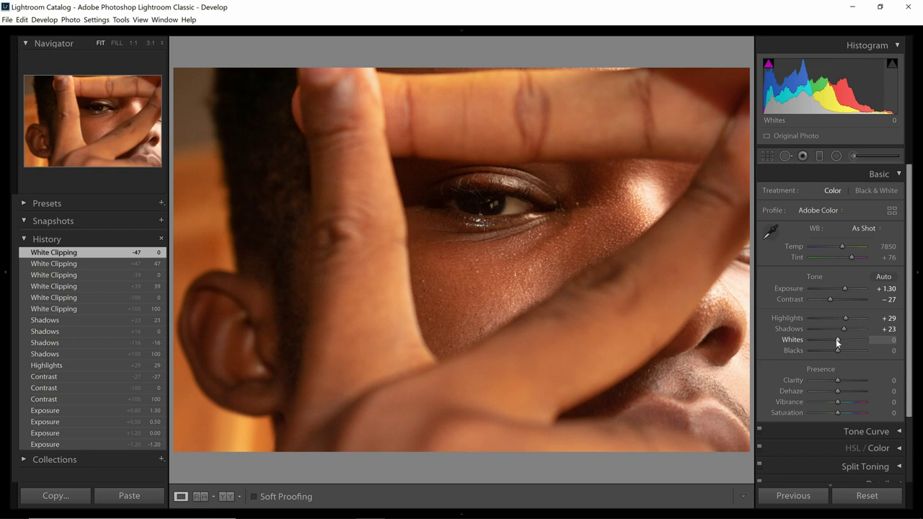
Push Whites up to +75 and bring it back down to +25
drag(839, 342, 857, 340)
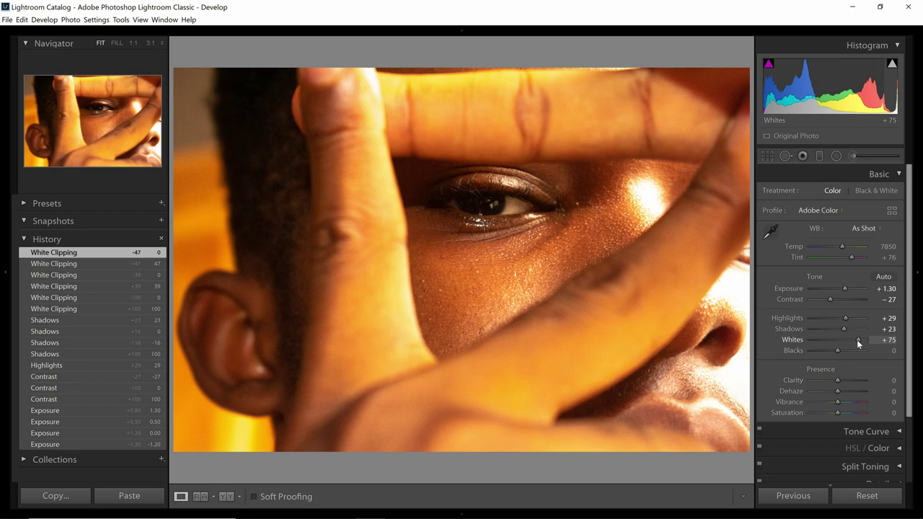
drag(857, 340, 844, 359)
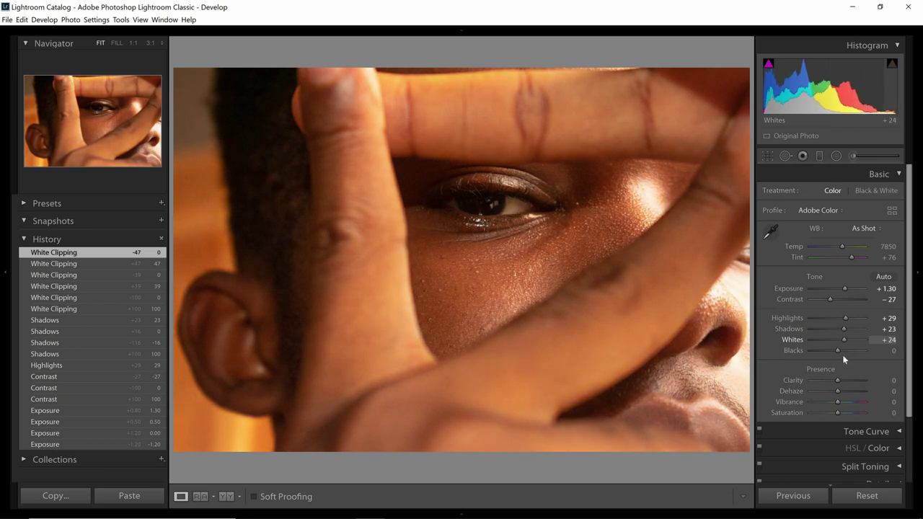
drag(843, 355, 843, 354)
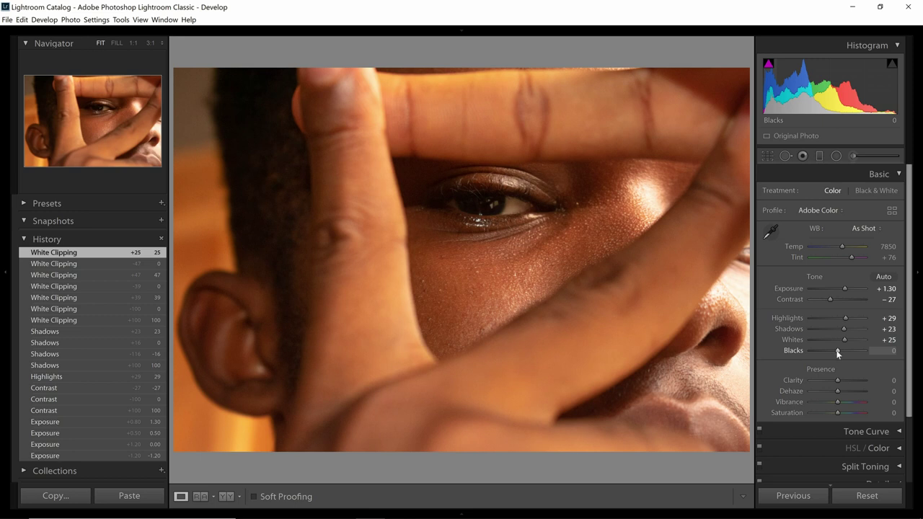
Lower Blacks to −46 and ease it back to −11
drag(838, 353, 823, 359)
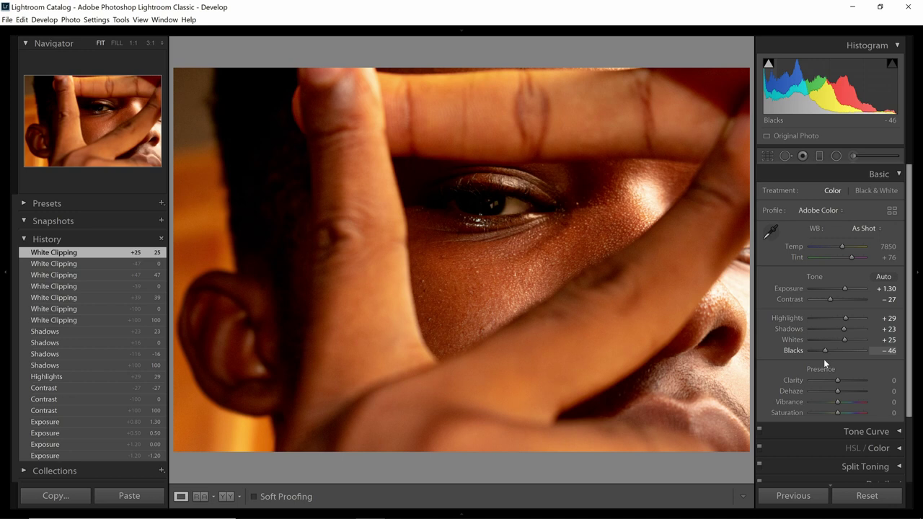
mouse_move(824, 360)
mouse_down()
mouse_move(839, 353)
mouse_move(834, 363)
mouse_up()
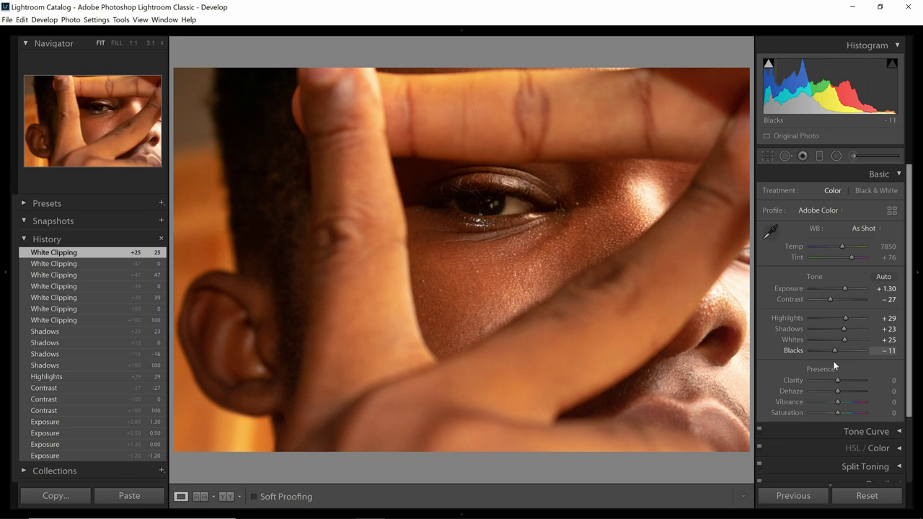
drag(834, 366, 835, 365)
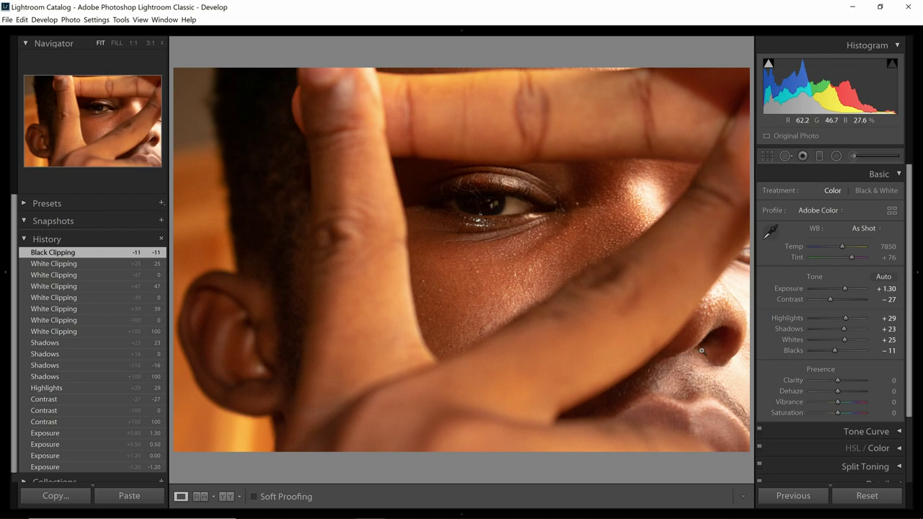
Compare the photo's Before view with the complete set of tone adjustments
key(backslash)
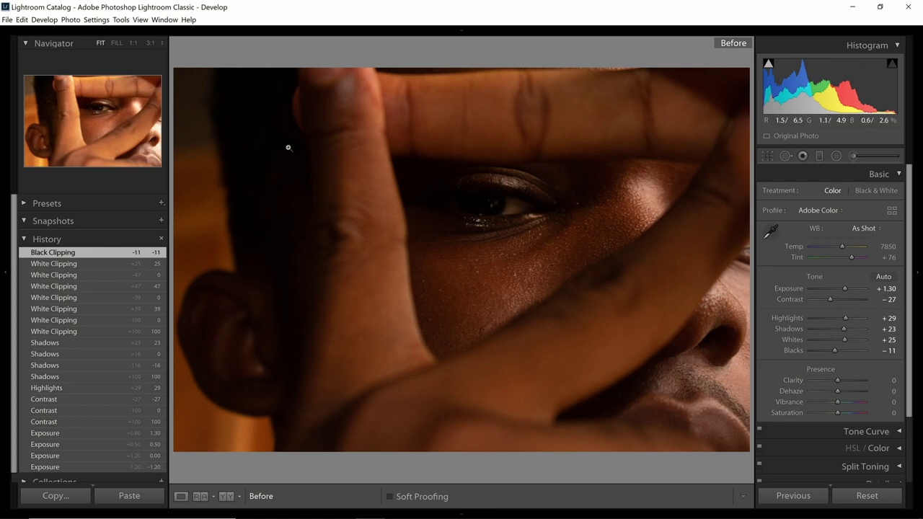
key(backslash)
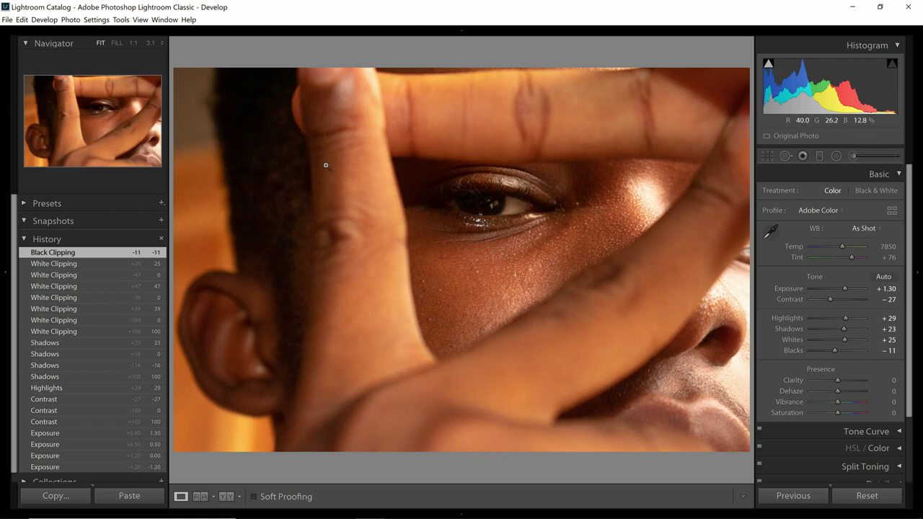
mouse_move(770, 64)
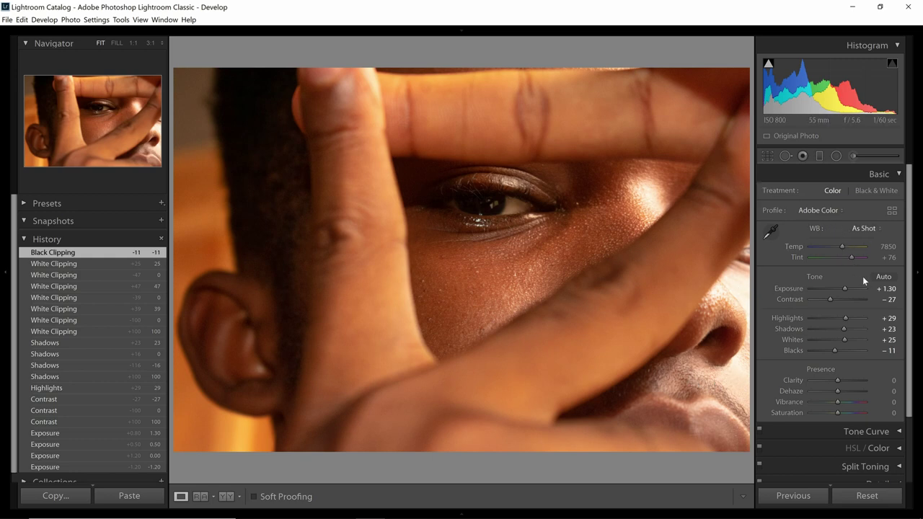
Raise Exposure to +2.94 to demonstrate the histogram's clipping indicators and undo the change
drag(865, 287, 856, 293)
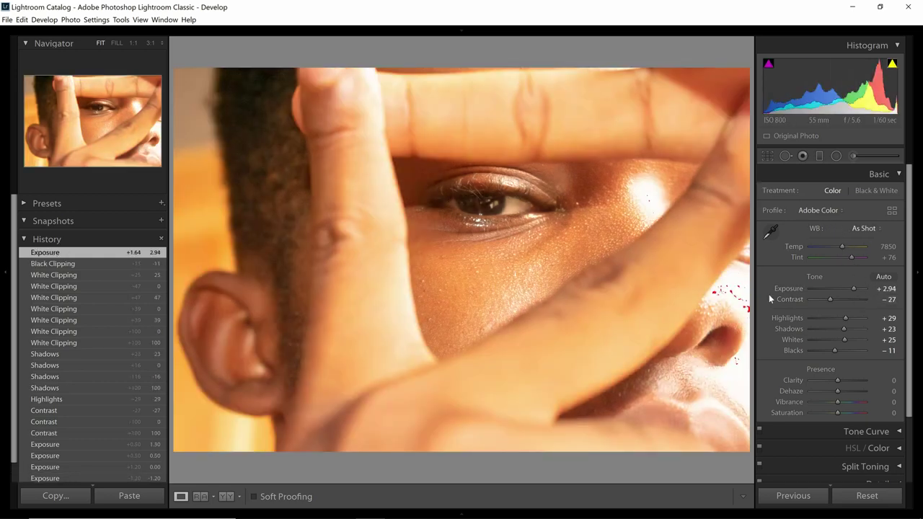
key(ctrl+z)
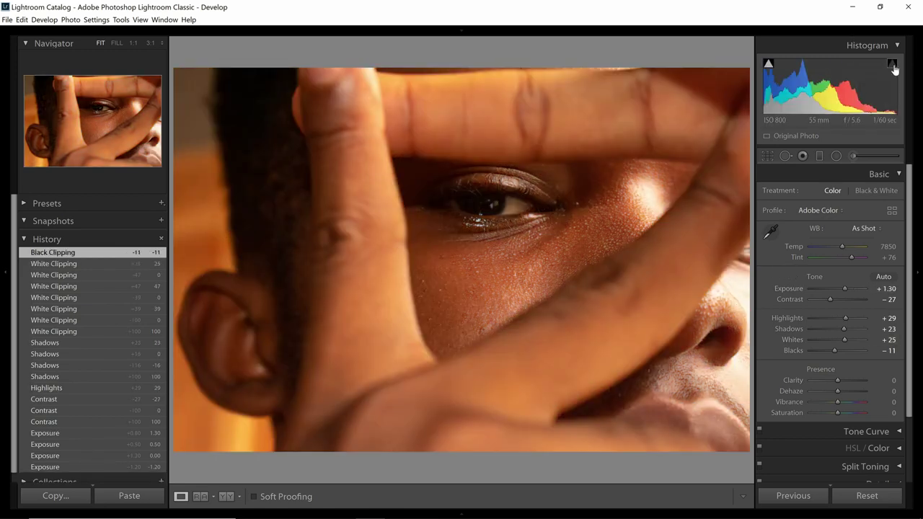
click(768, 66)
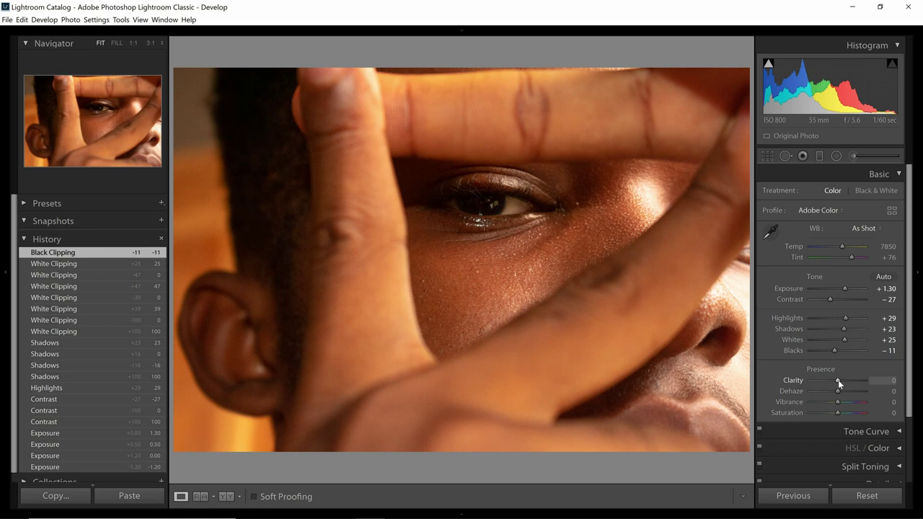
Try Clarity at +100, reset it, try +73, +100 and −100, and return it to 0
drag(838, 380, 880, 390)
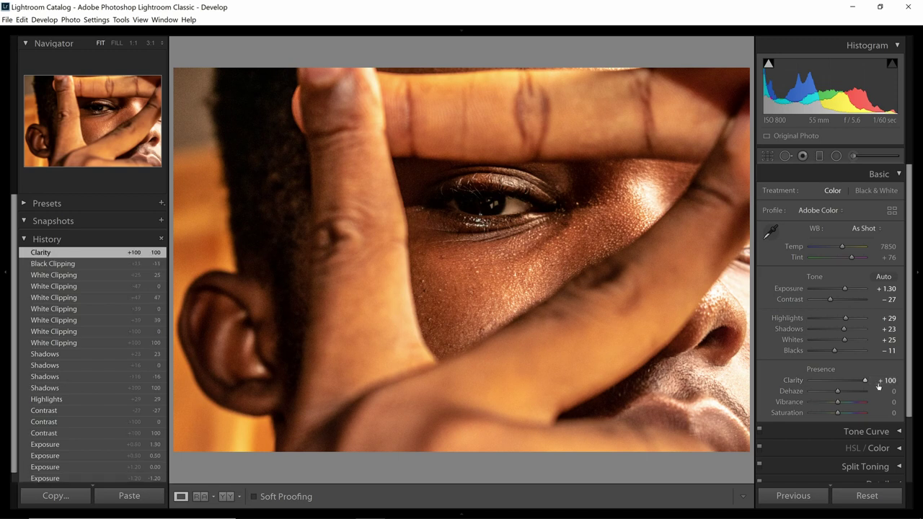
double_click(863, 378)
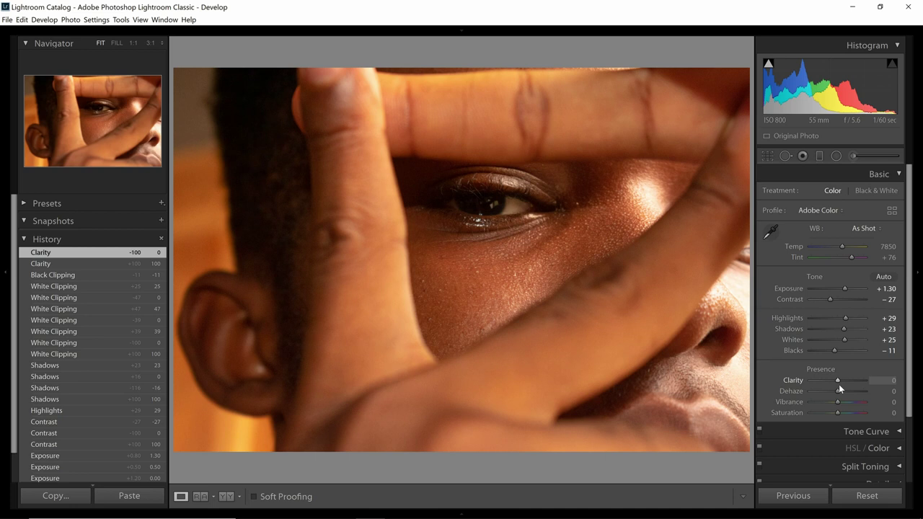
drag(837, 382, 859, 383)
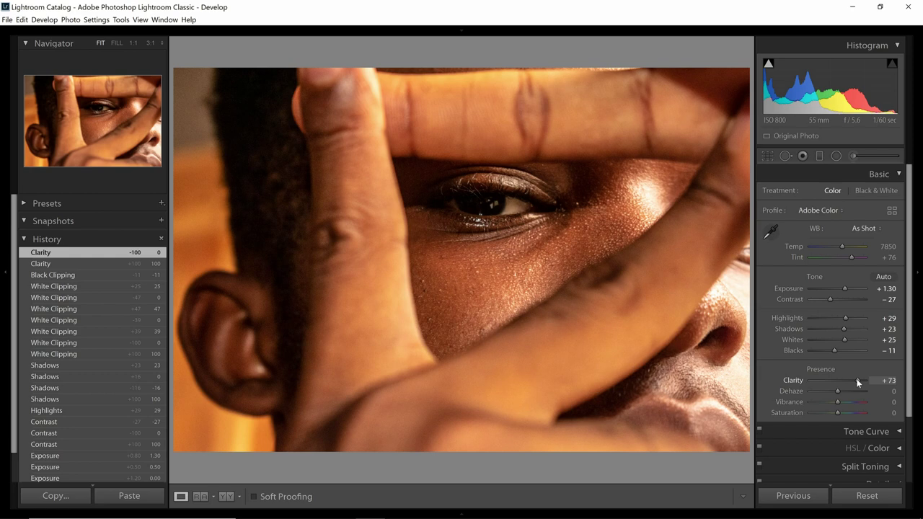
drag(858, 383, 859, 382)
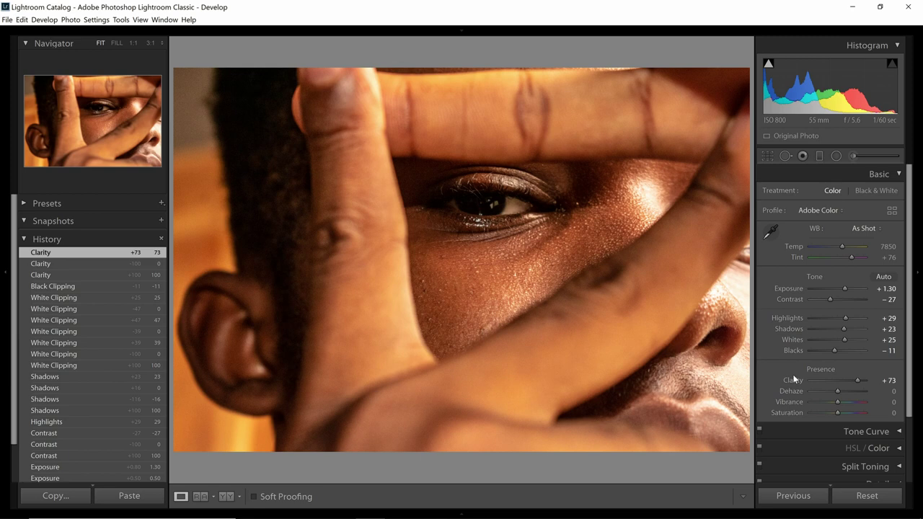
drag(861, 385, 870, 381)
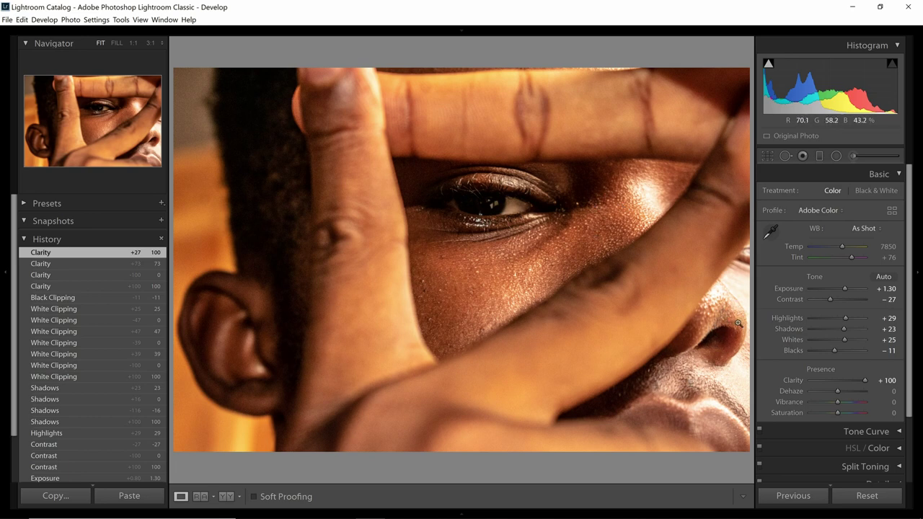
drag(865, 380, 801, 386)
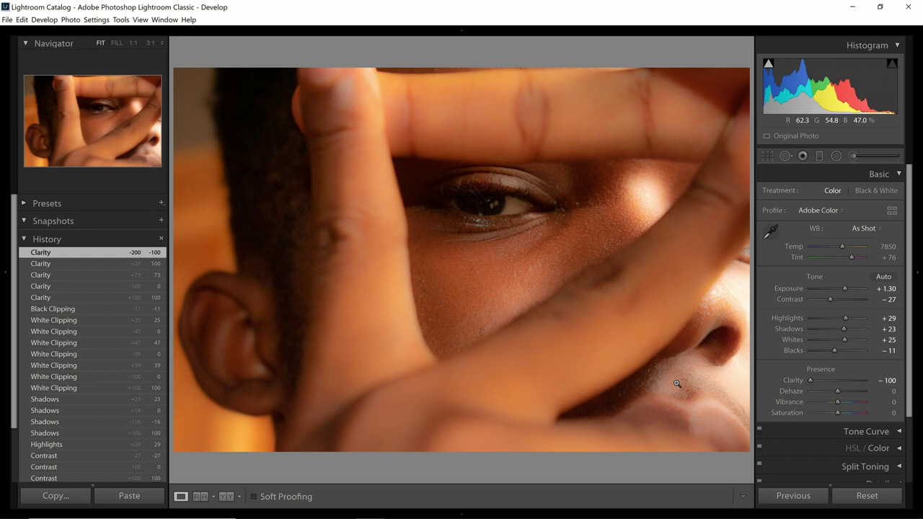
double_click(811, 381)
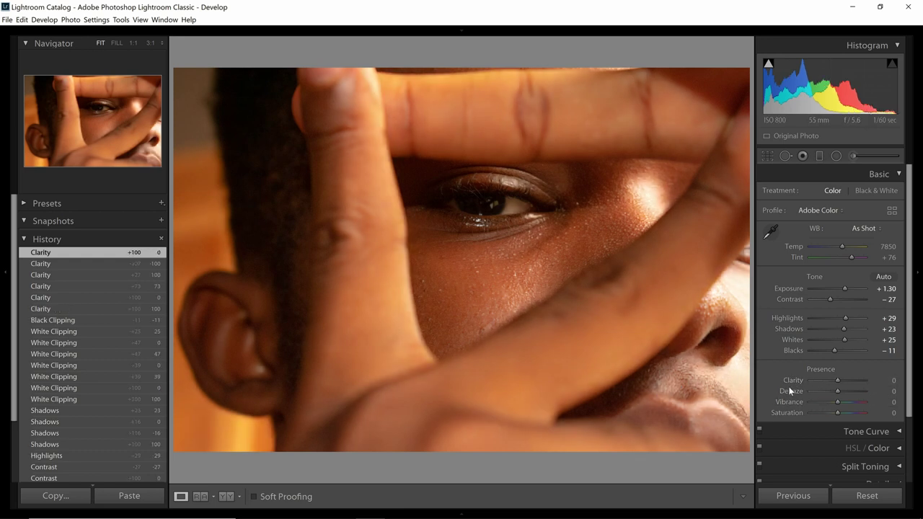
Set Clarity to −8, compare it with the previous history state, and bring it back to 0
click(893, 381)
text(-8)
key(Return)
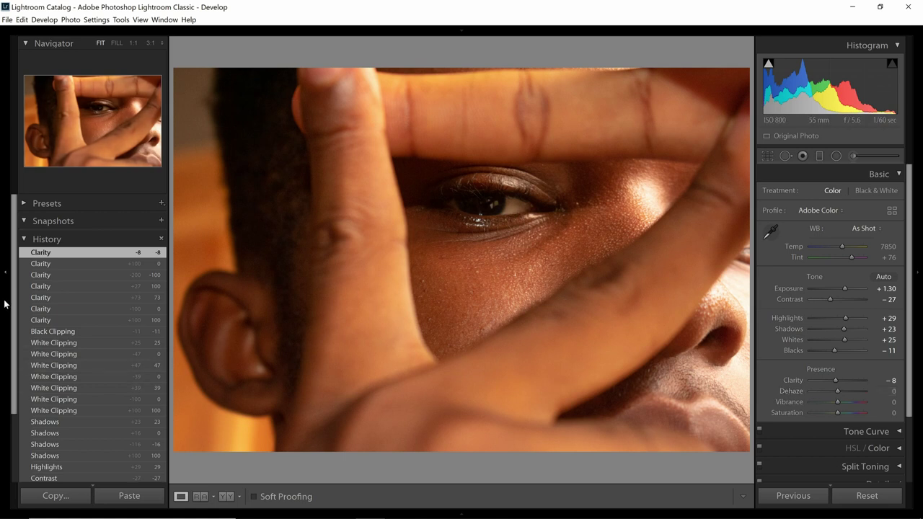
click(45, 268)
click(43, 253)
drag(837, 380, 838, 380)
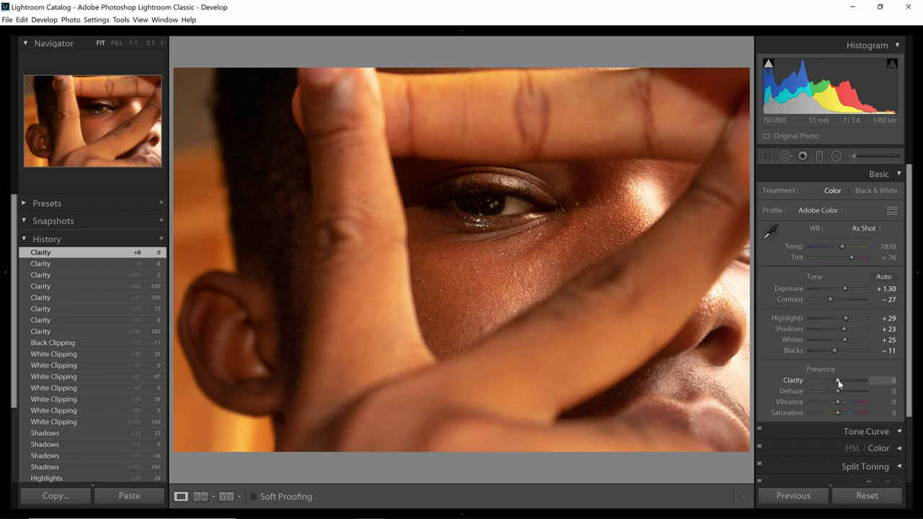
Try Clarity at +46, reset it to 0, and lower it to −93
drag(838, 380, 850, 381)
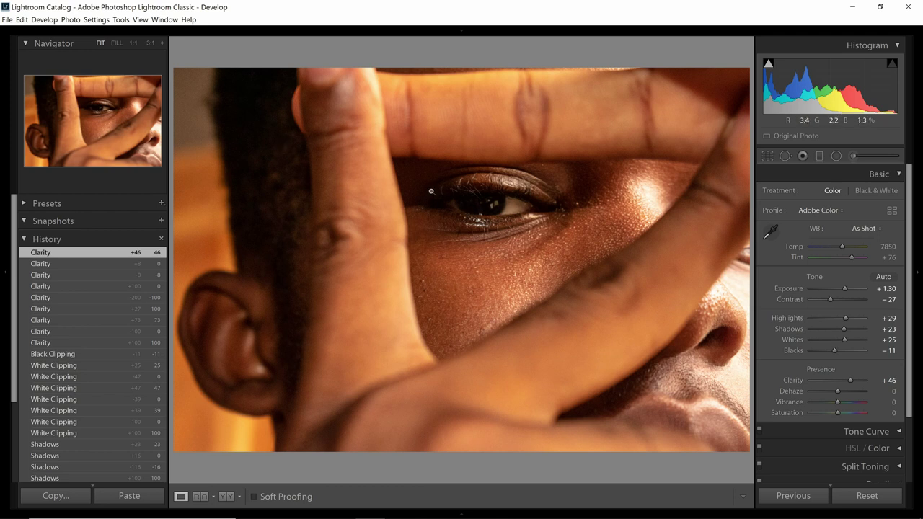
double_click(849, 380)
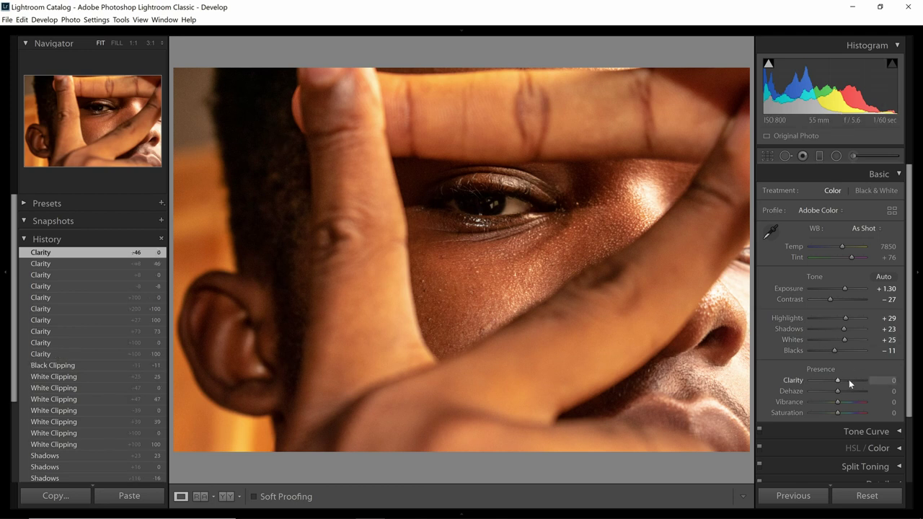
drag(890, 379, 859, 360)
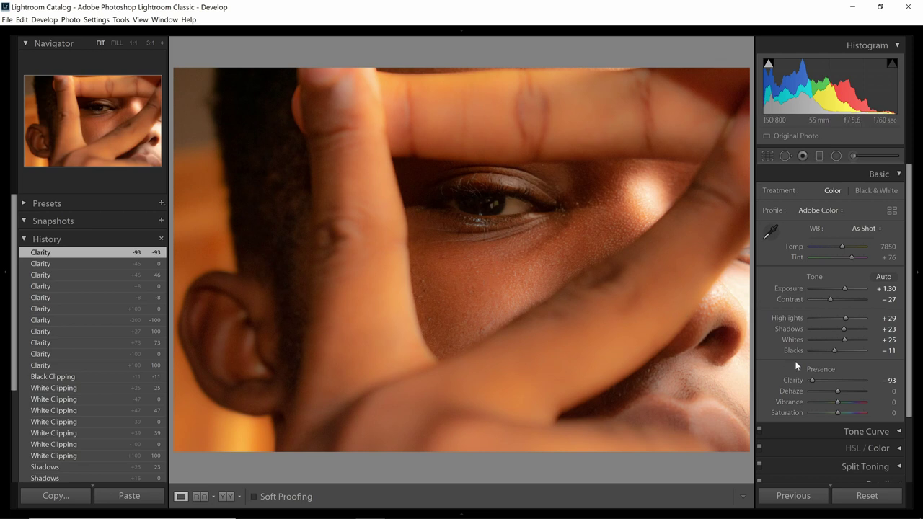
Push Clarity up to +100, reset it, and settle it at −4
drag(813, 380, 881, 381)
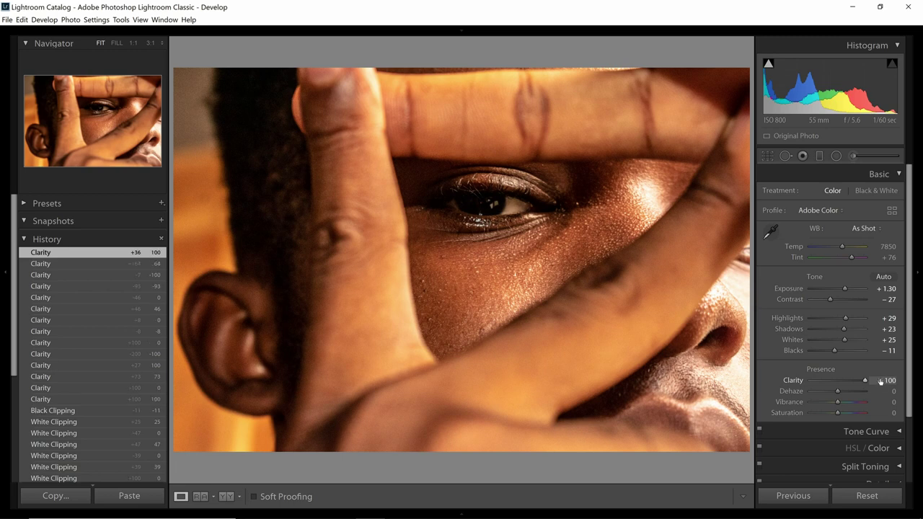
double_click(865, 381)
key(Down)
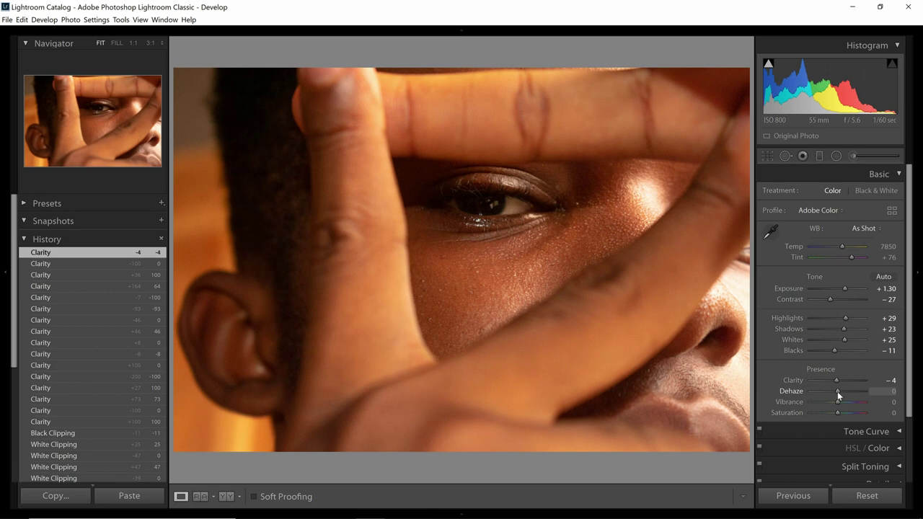
Try Dehaze at +100, reset it, try −2, +16, +29 and −61, and return it to 0
drag(837, 392, 877, 395)
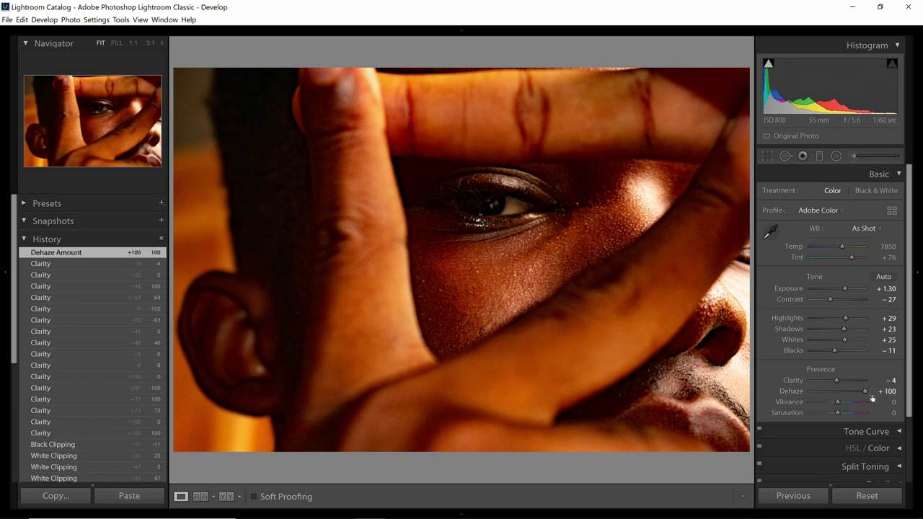
double_click(866, 392)
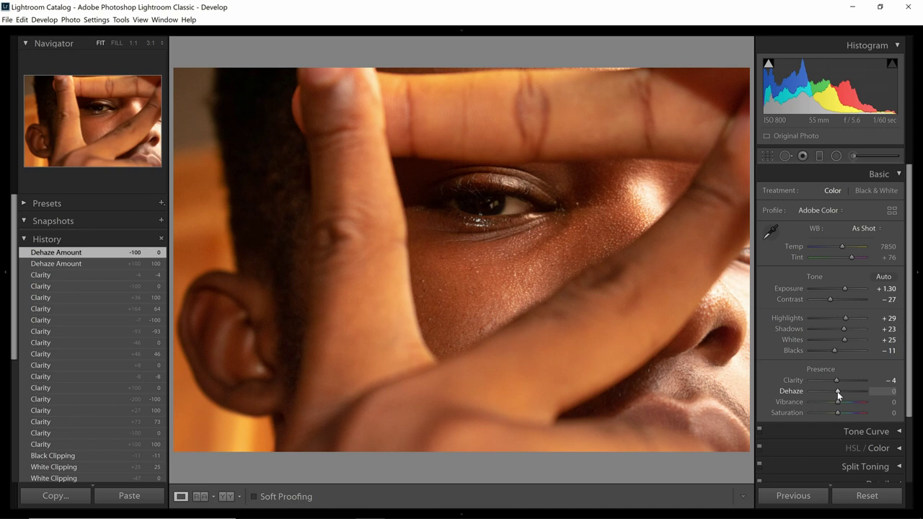
drag(837, 391, 837, 392)
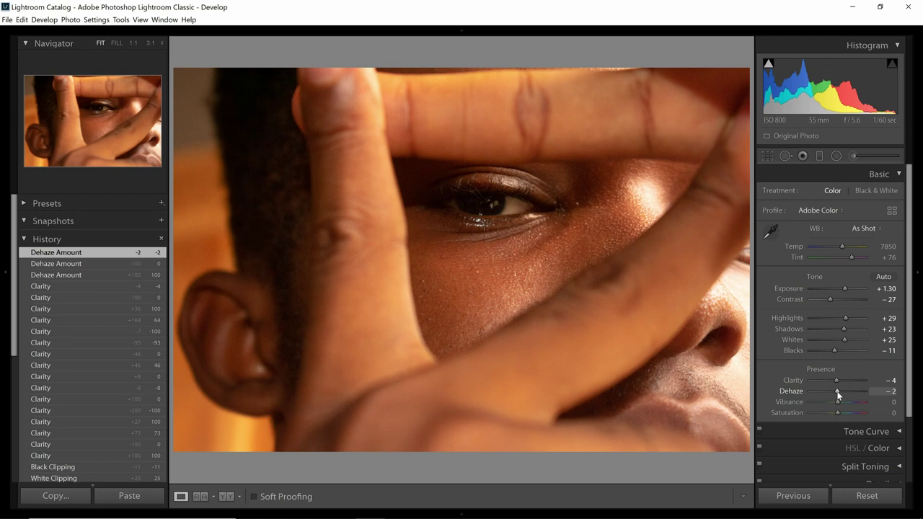
drag(837, 391, 841, 391)
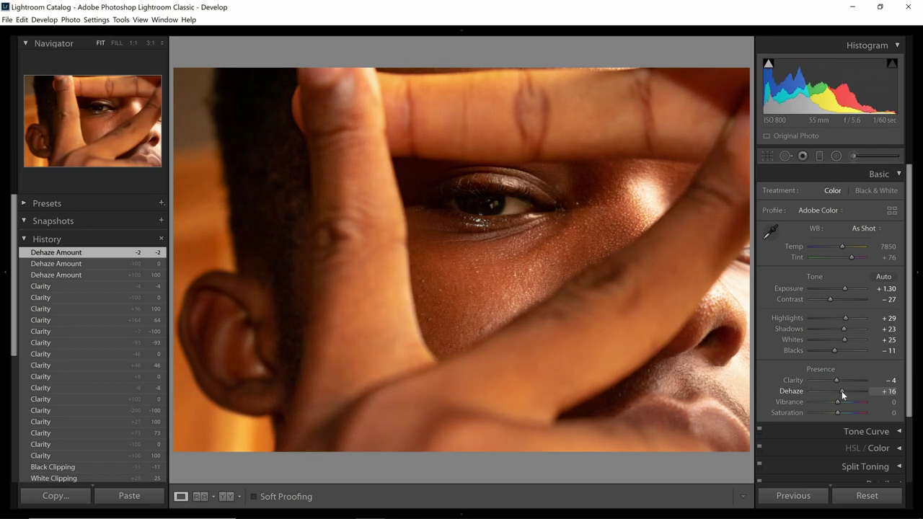
drag(842, 391, 841, 390)
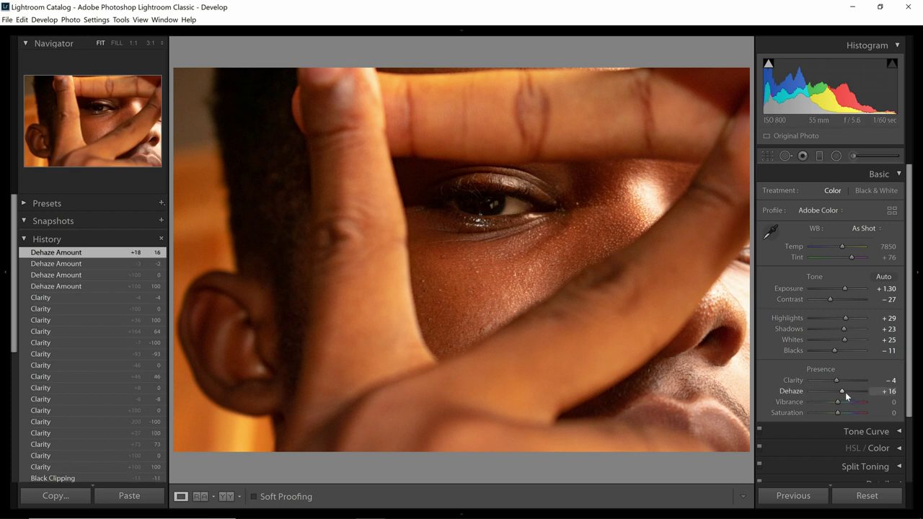
click(846, 392)
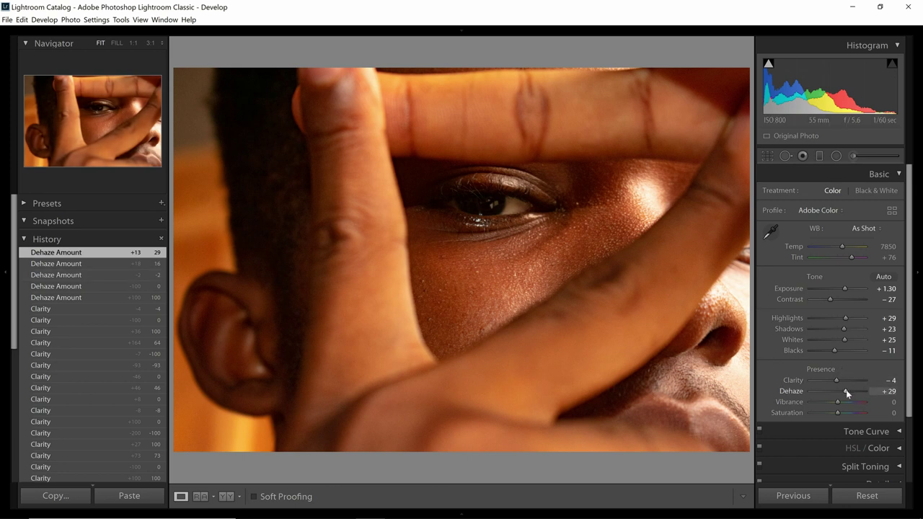
drag(846, 391, 822, 396)
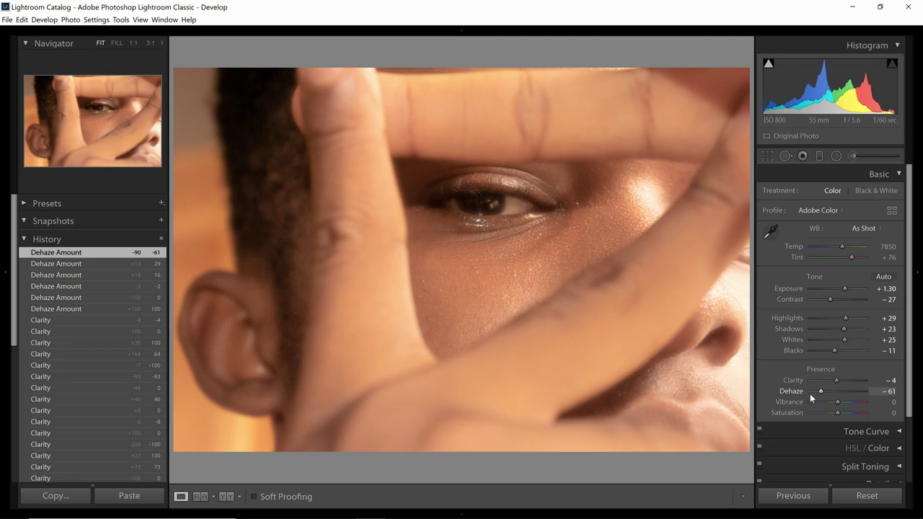
drag(817, 392, 834, 390)
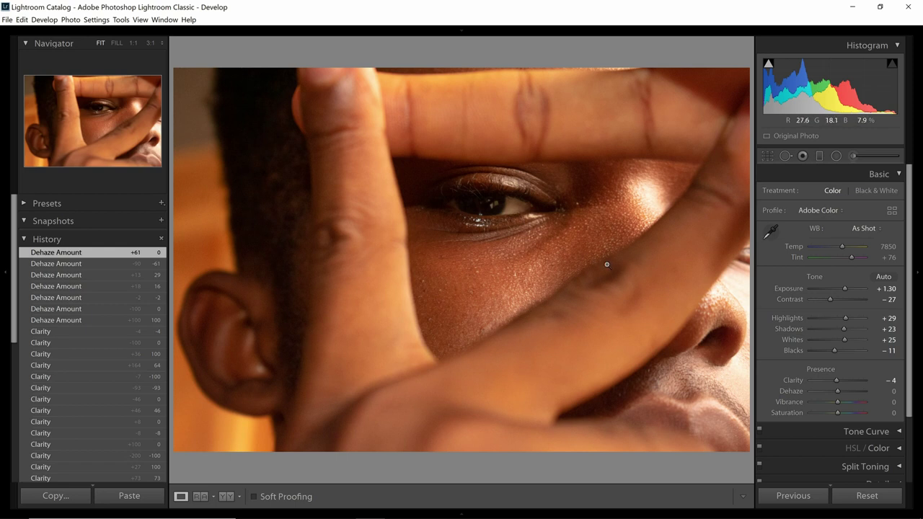
Set Dehaze to +8
click(895, 393)
text(8)
key(Return)
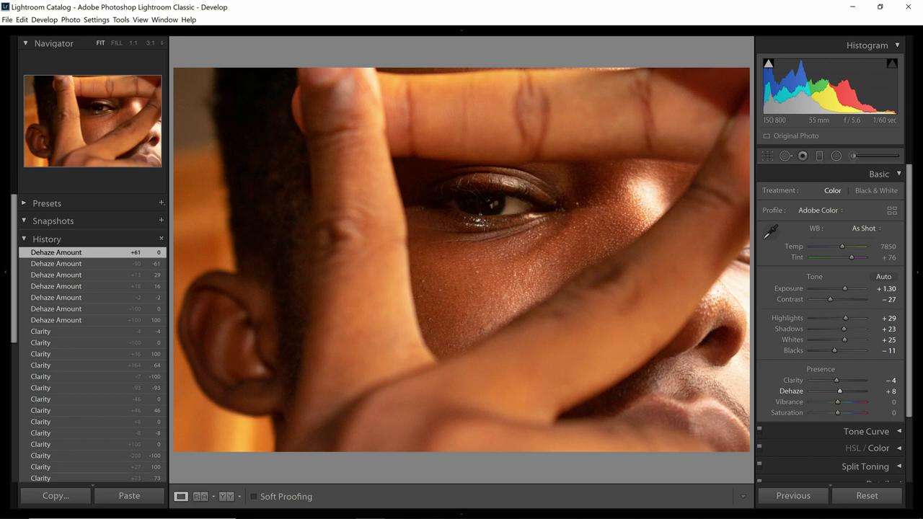
key(minus)
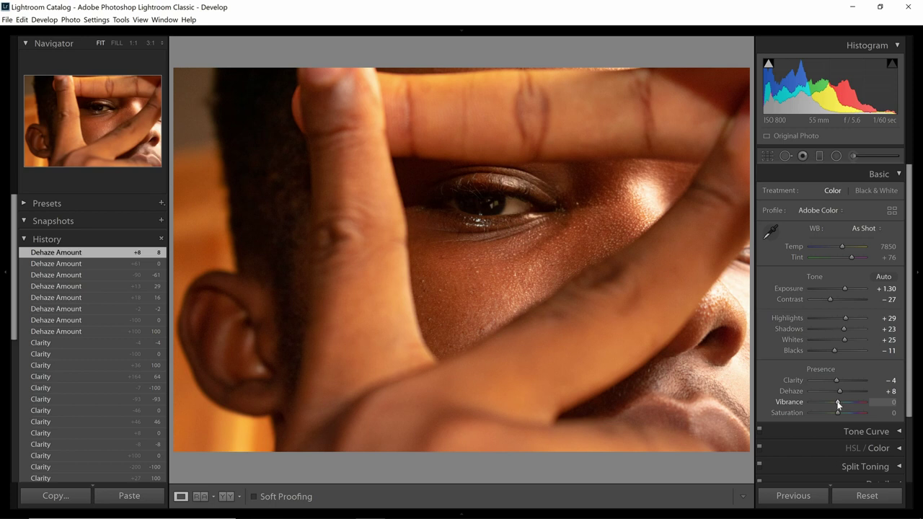
Try Vibrance at −12 and Saturation at −100 and +100, resetting each to 0 after the attempt
drag(837, 404, 835, 406)
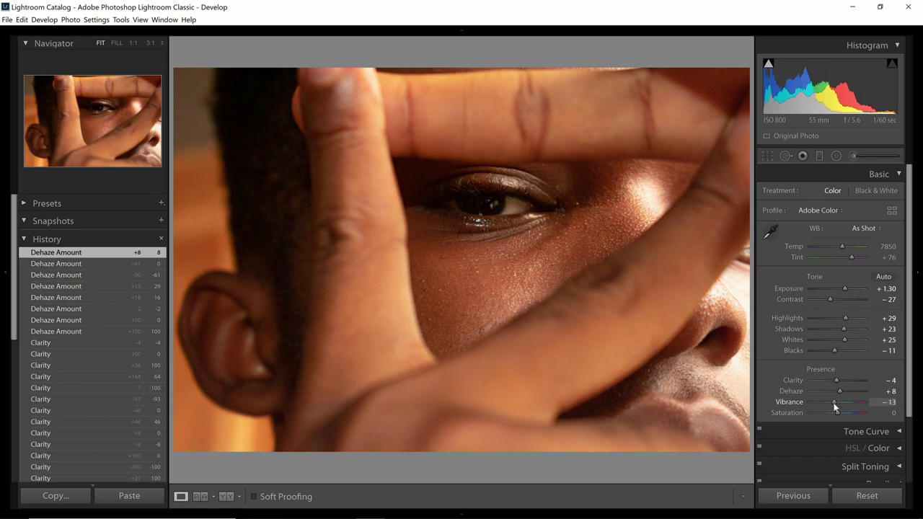
drag(834, 406, 837, 405)
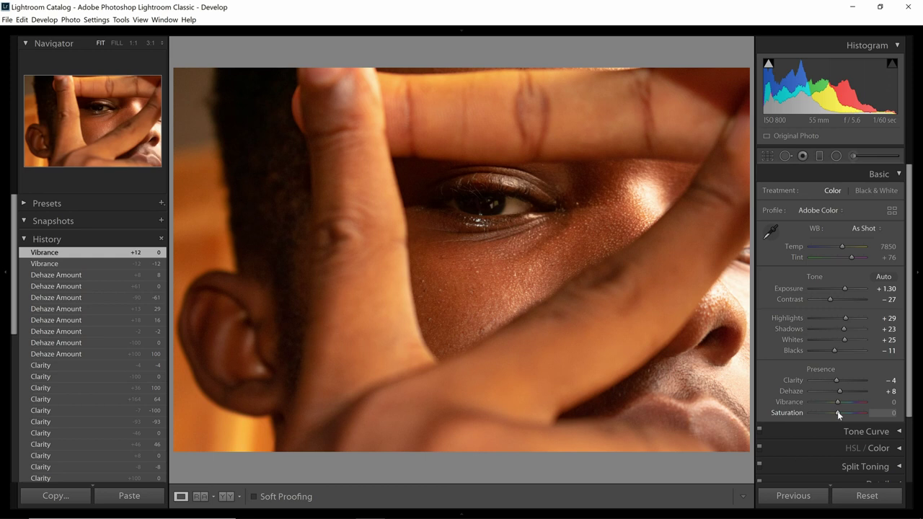
drag(838, 411, 766, 412)
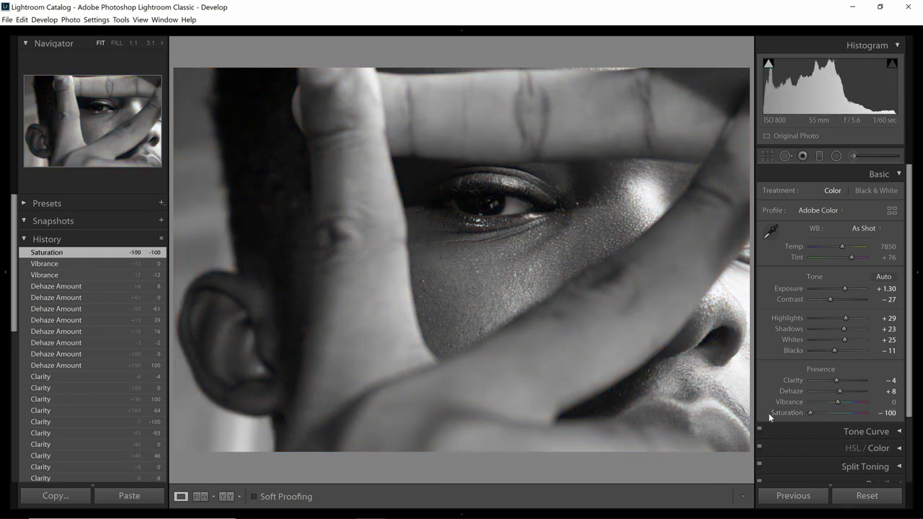
double_click(810, 413)
drag(840, 411, 865, 413)
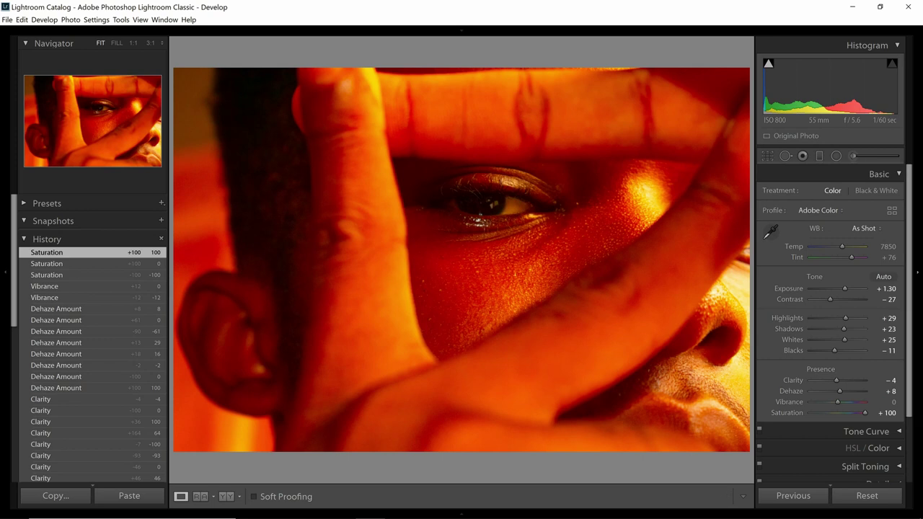
double_click(864, 412)
Lower Vibrance to −100, return it to 0, and settle it at −14
drag(838, 402, 806, 409)
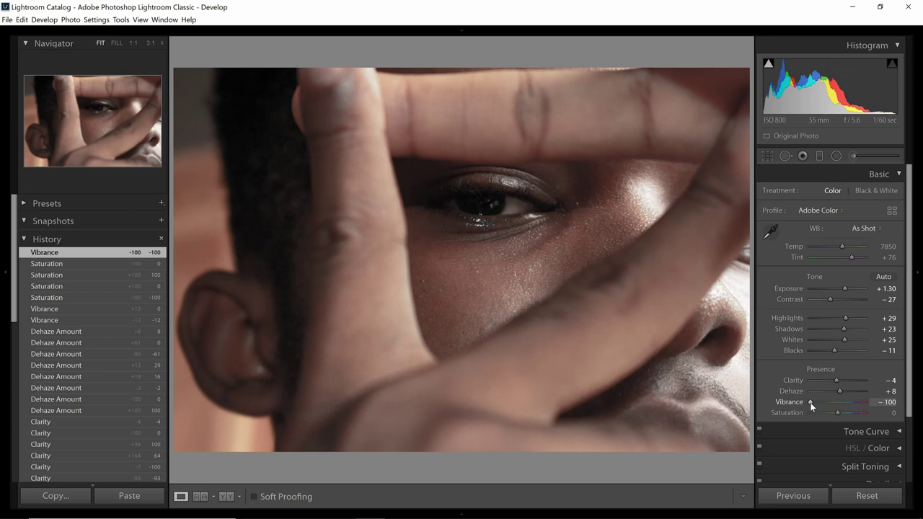
drag(811, 403, 836, 401)
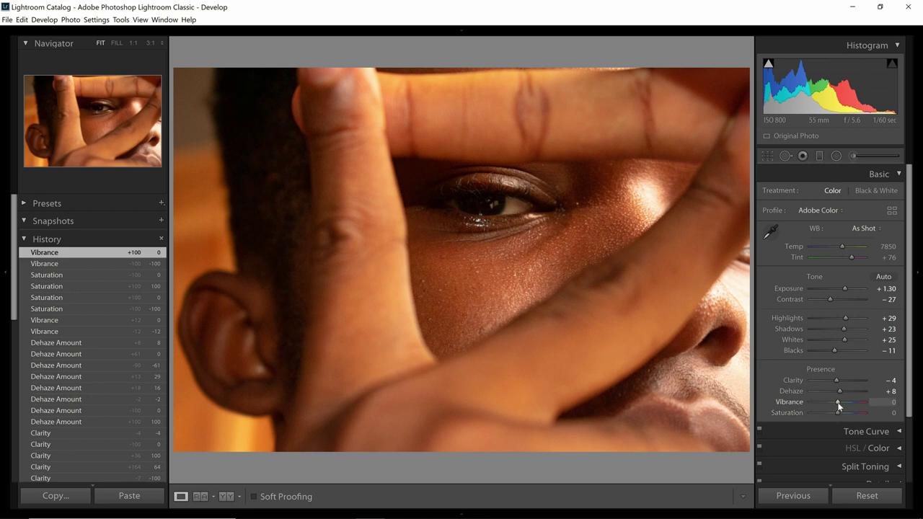
drag(839, 406, 834, 408)
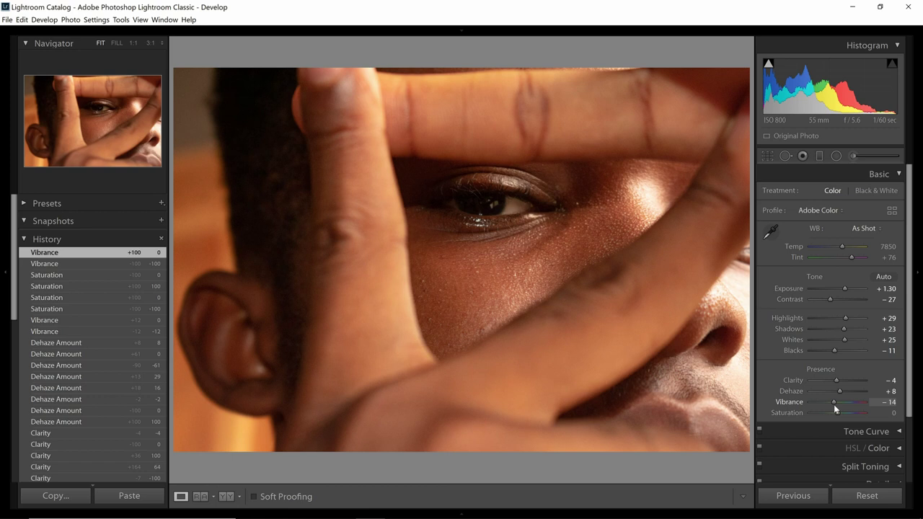
drag(834, 404, 834, 405)
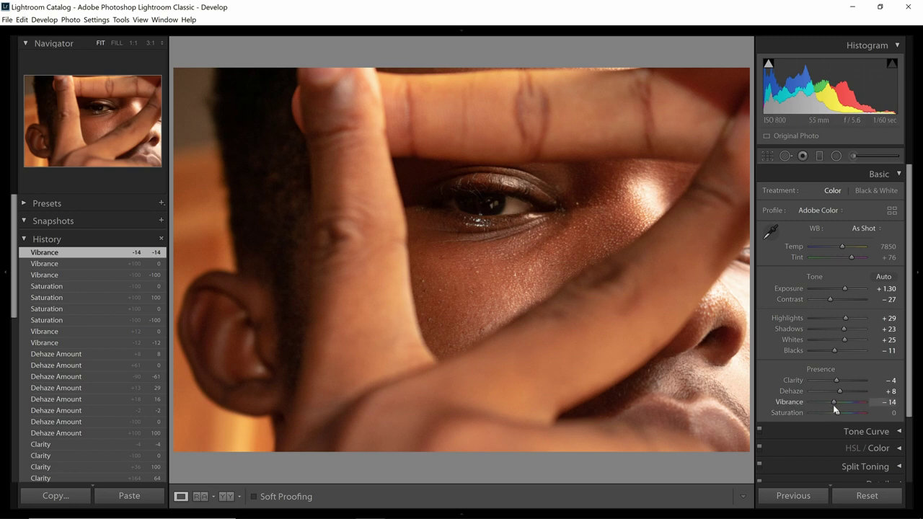
Try Vibrance at +82 and Saturation at −100, resetting each to 0 after the attempt
drag(833, 403, 860, 406)
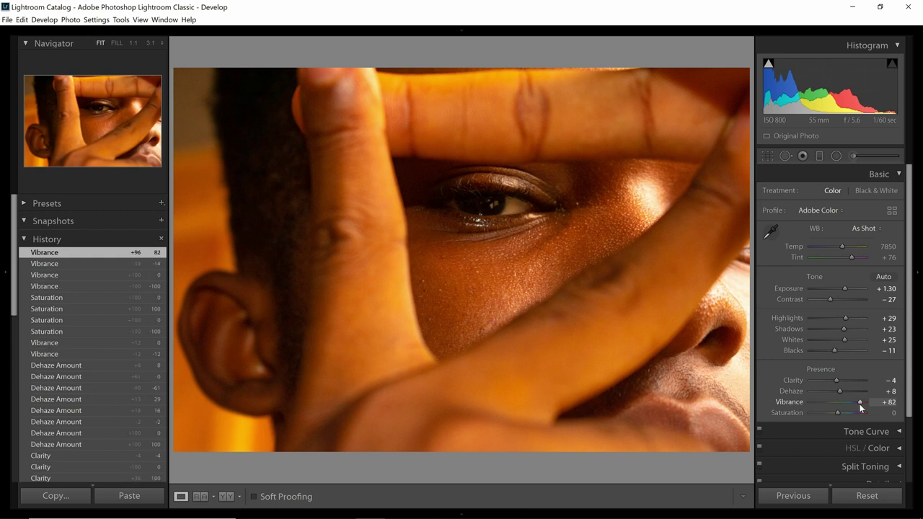
double_click(860, 403)
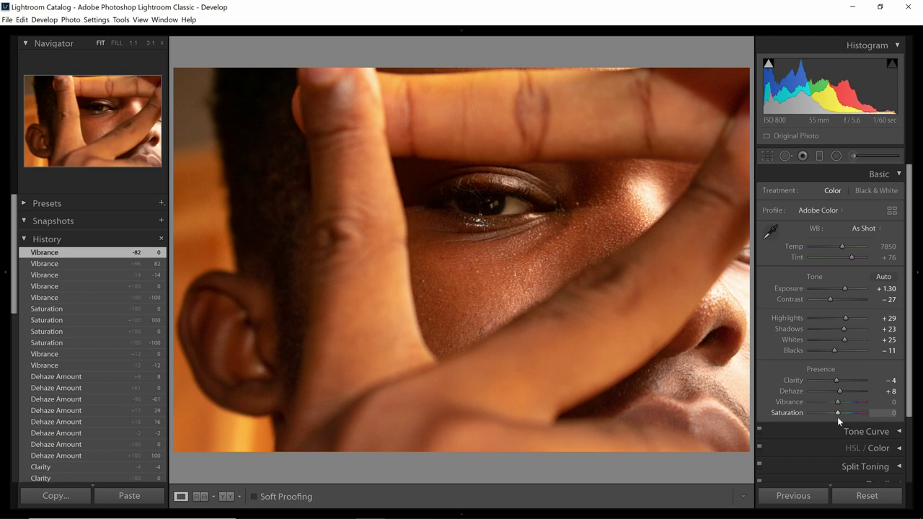
drag(838, 413, 797, 426)
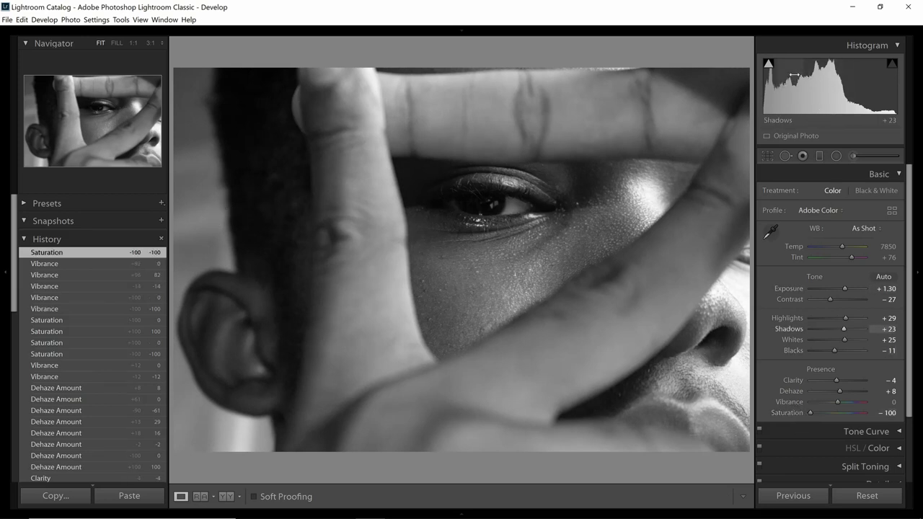
double_click(810, 416)
Lower Vibrance to −100, return it to 0, and bring it down slightly to −9
drag(835, 402, 788, 398)
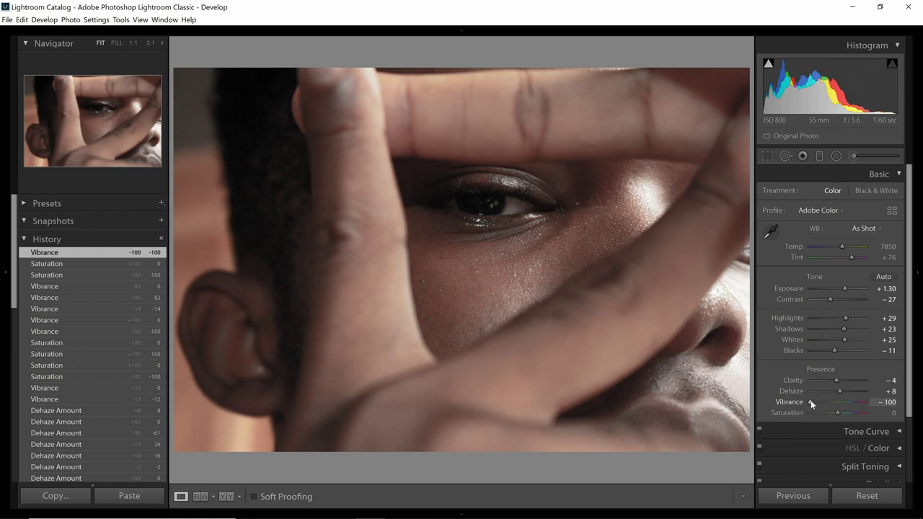
drag(811, 400, 834, 400)
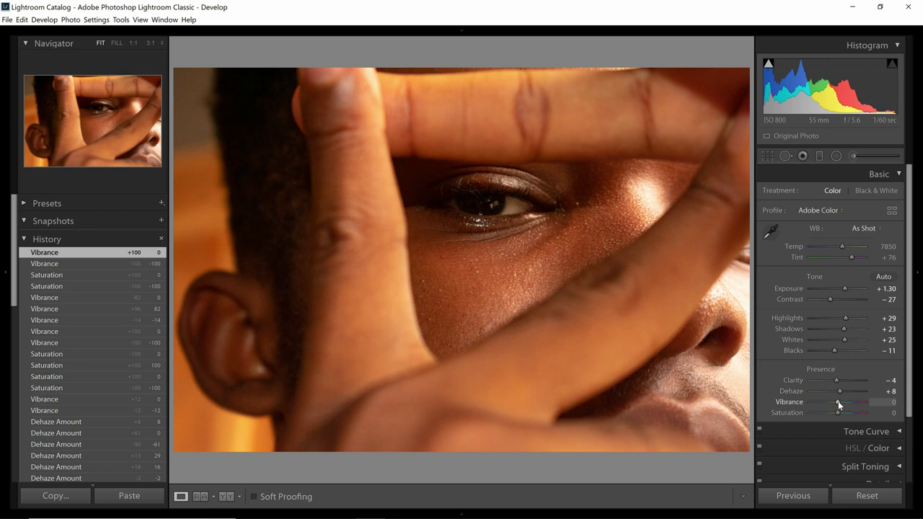
drag(837, 404, 836, 403)
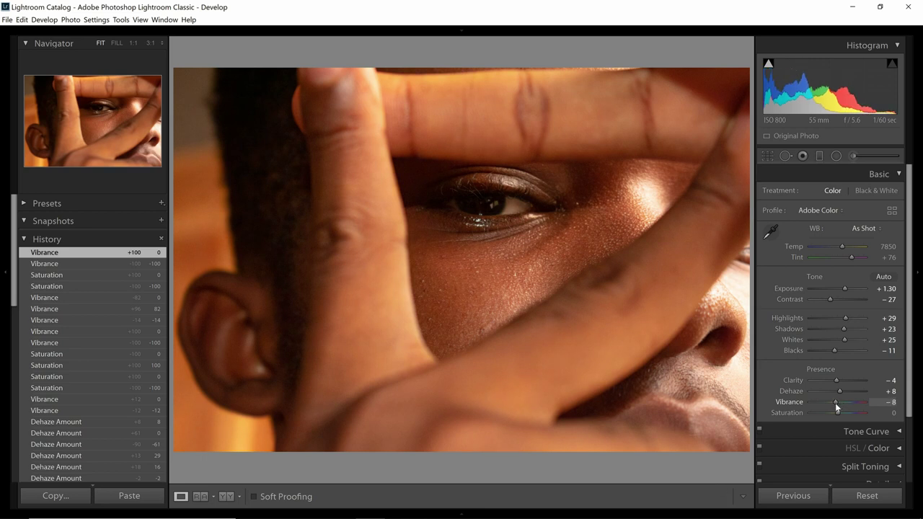
drag(837, 406, 836, 401)
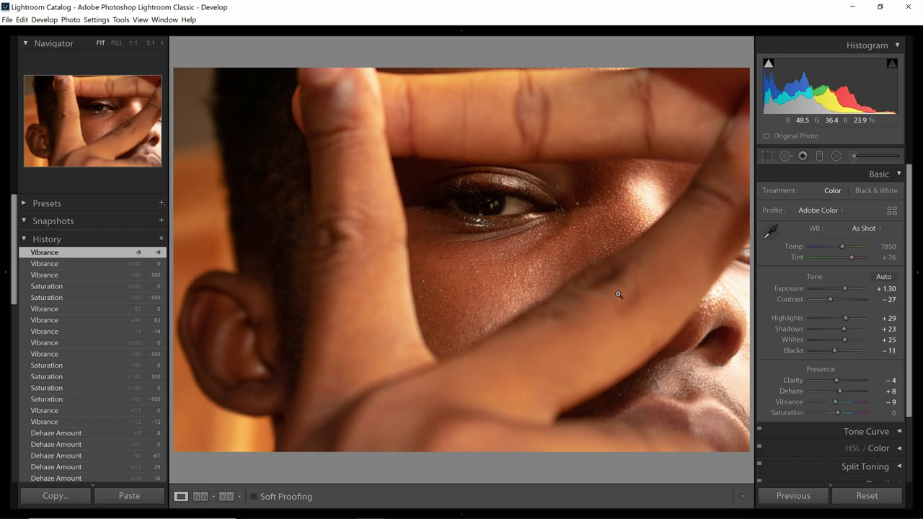
scroll(847, 440, down, 3)
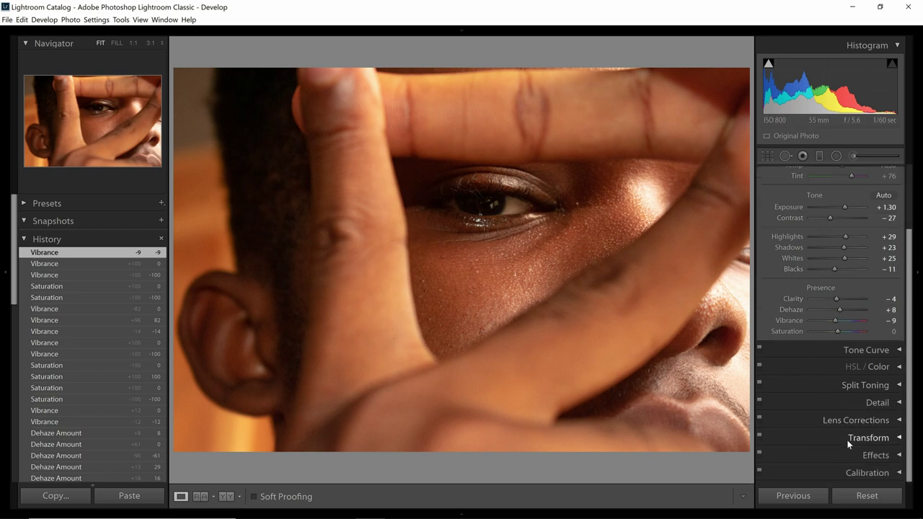
scroll(852, 339, up, 2)
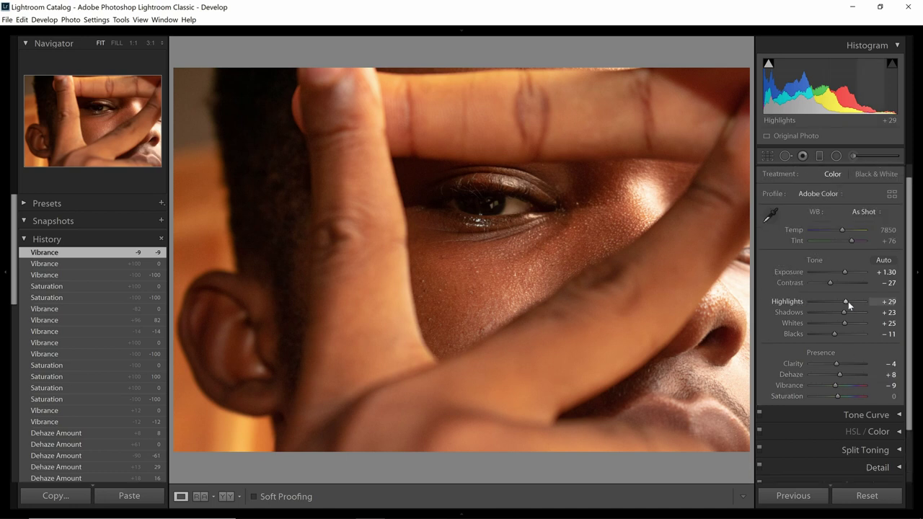
scroll(873, 224, up, 2)
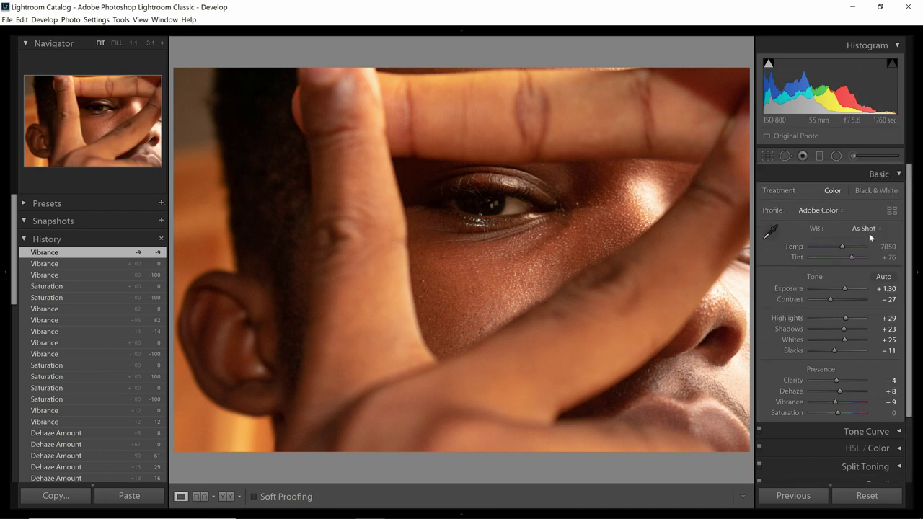
click(899, 175)
click(899, 175)
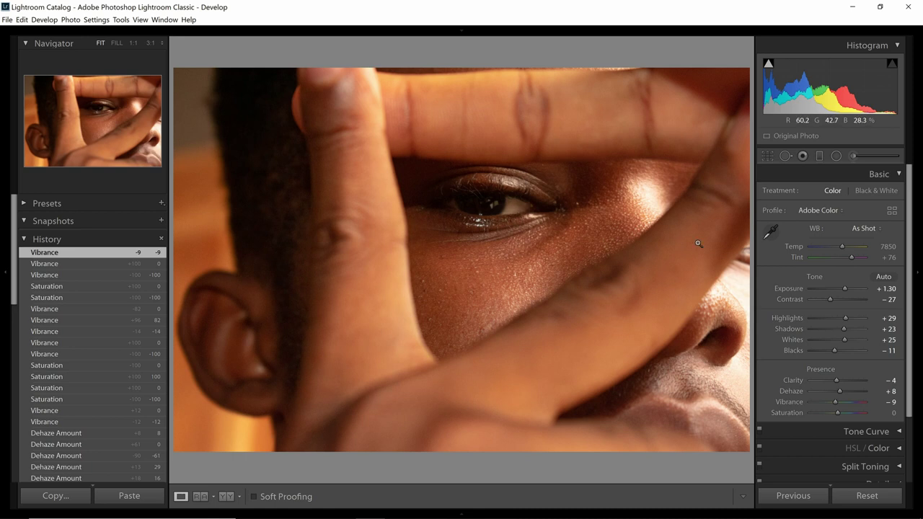
Set Vibrance to −19
click(893, 402)
text(-19)
key(Return)
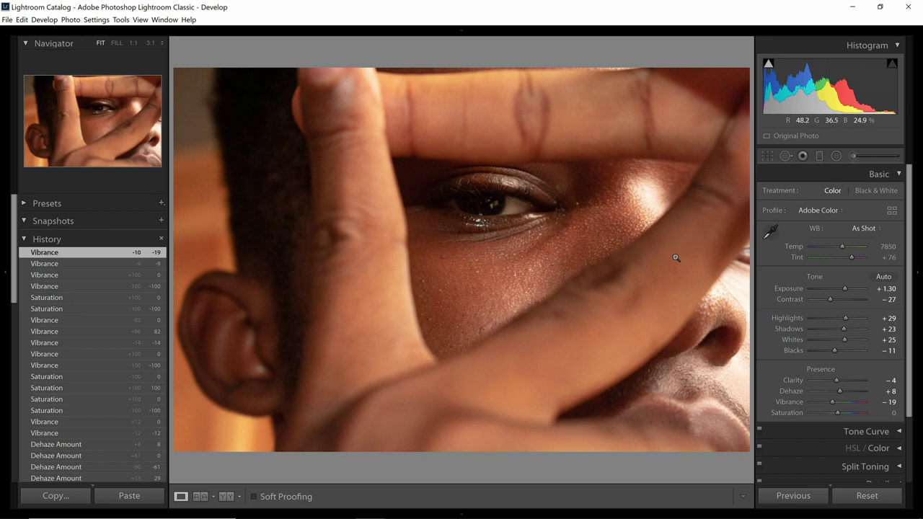
Try a color temperature of 36842, reset Temp, and restore the As Shot white balance
click(862, 246)
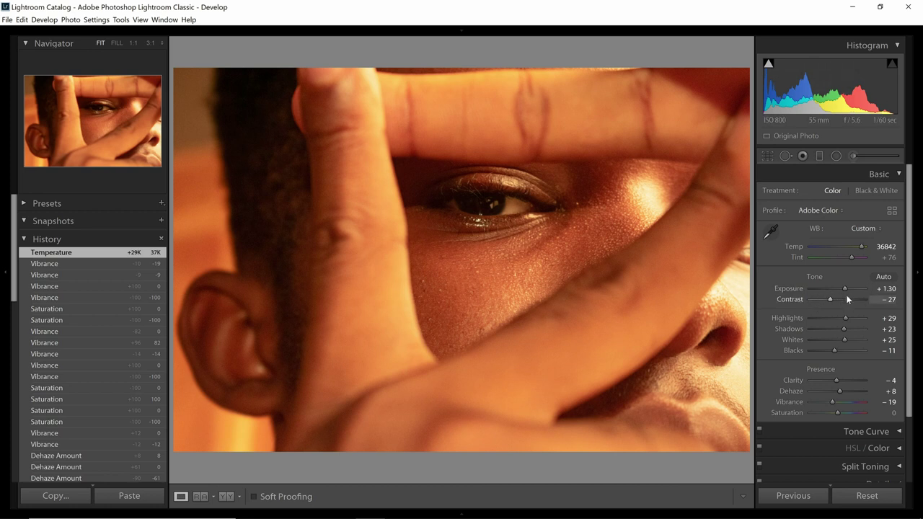
double_click(862, 249)
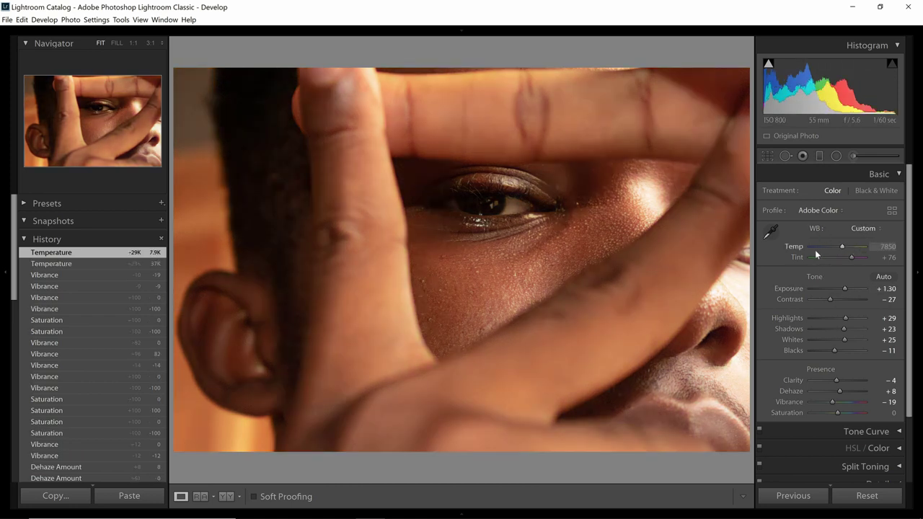
click(854, 228)
click(855, 241)
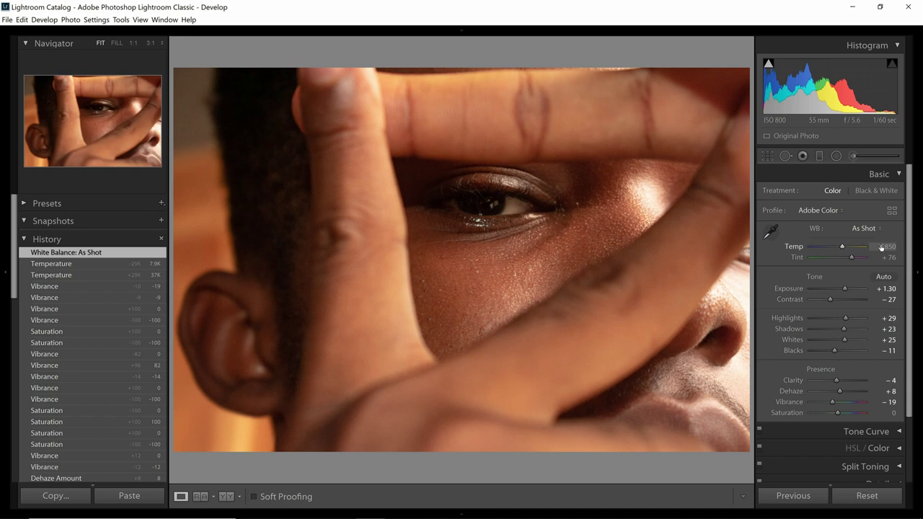
Try color temperatures of 3842, 2702, 37719, 50000 and 2000, reset Temp, and restore the As Shot white balance
click(820, 246)
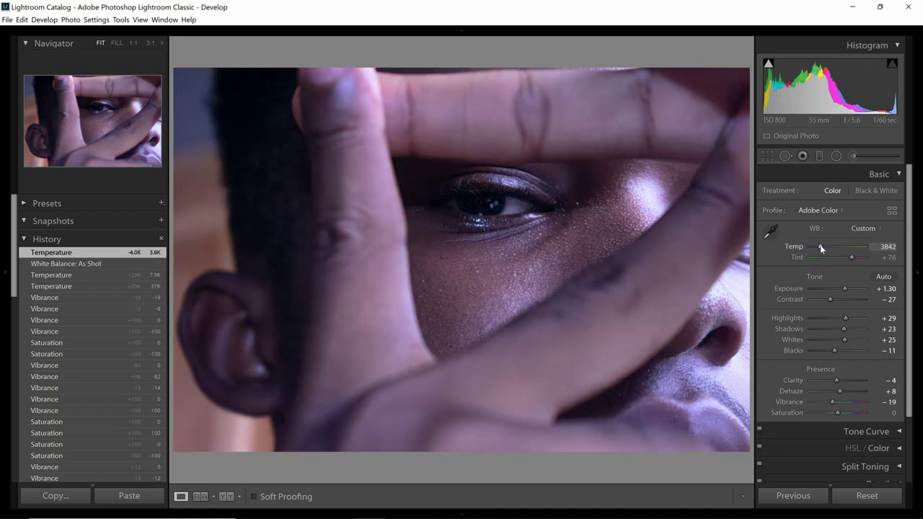
mouse_move(821, 249)
mouse_down()
mouse_move(801, 249)
mouse_move(813, 248)
mouse_up()
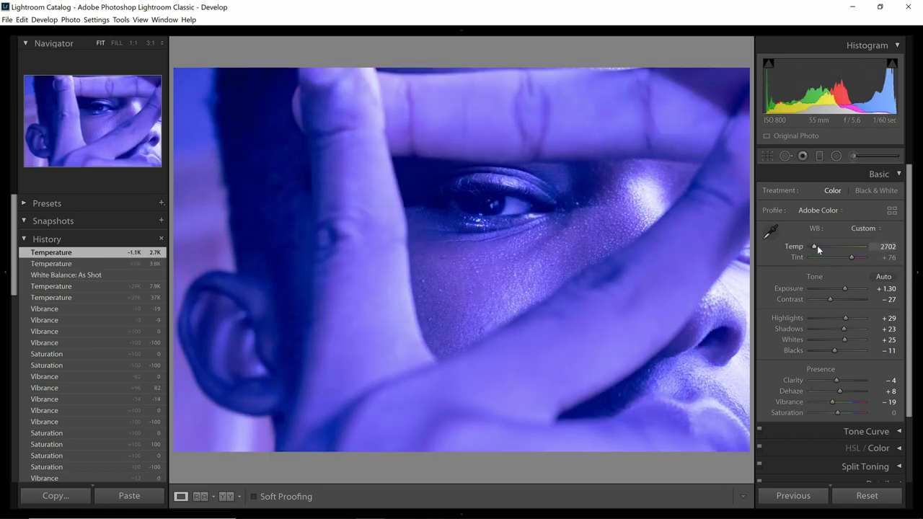
click(864, 248)
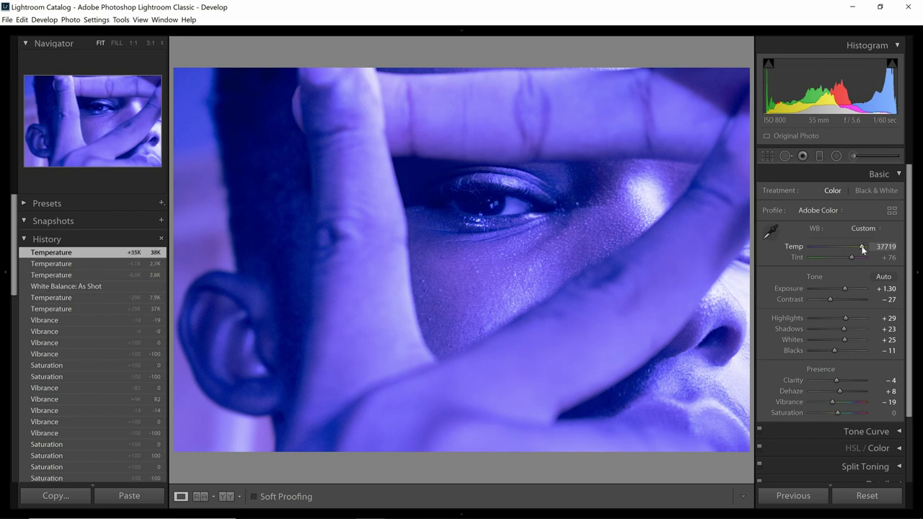
click(866, 246)
mouse_move(854, 247)
mouse_down()
mouse_move(801, 247)
mouse_move(869, 247)
mouse_up()
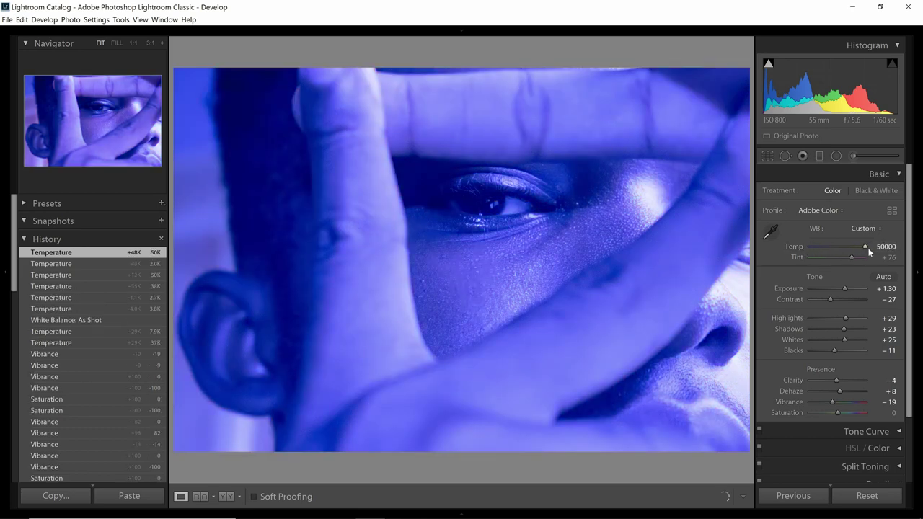
double_click(864, 243)
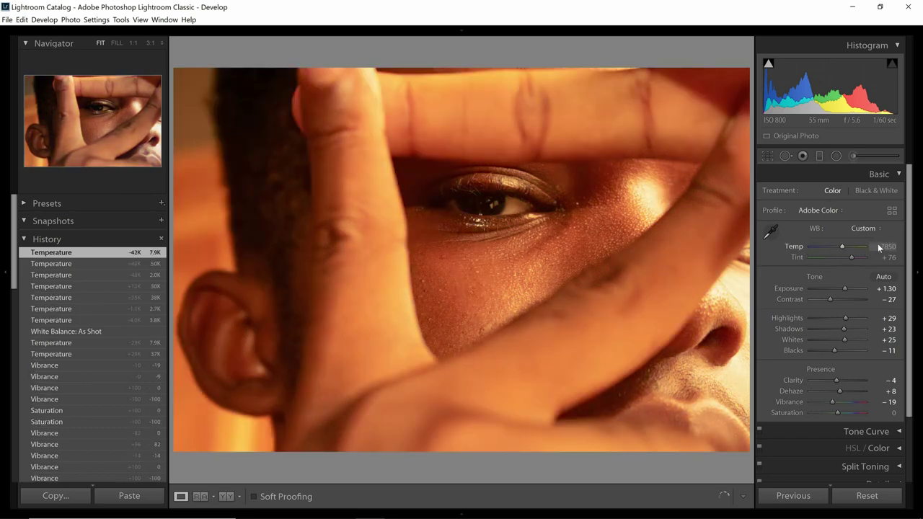
click(874, 234)
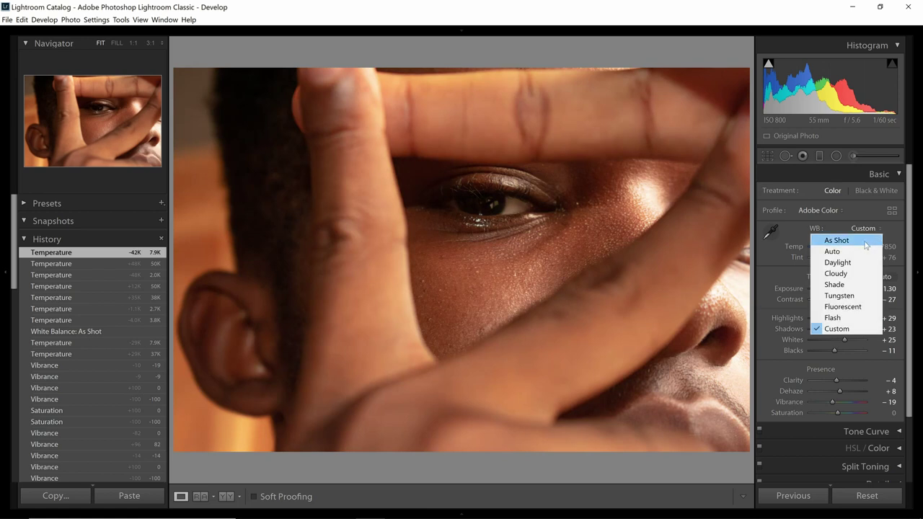
click(865, 242)
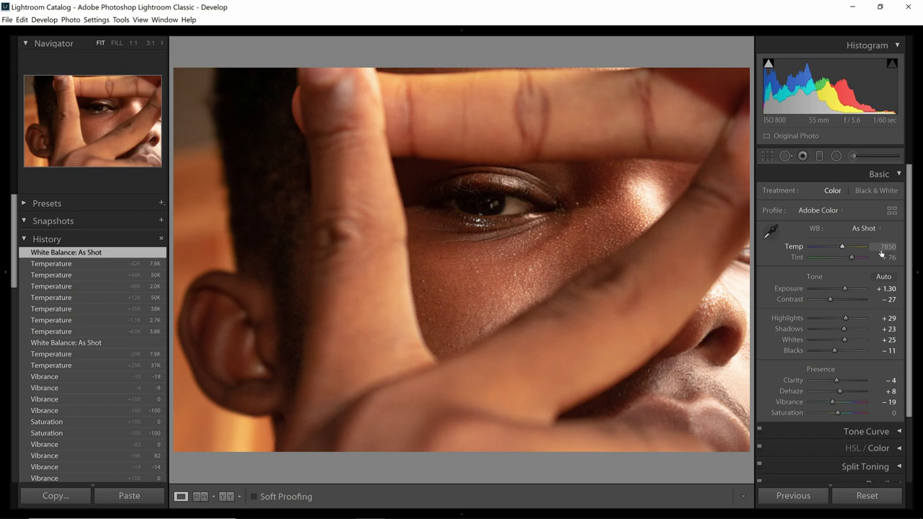
Set the color temperature to 8000 and raise it in increments to 8500
click(884, 250)
text(8000)
key(Return)
key(Up)
key(Up)
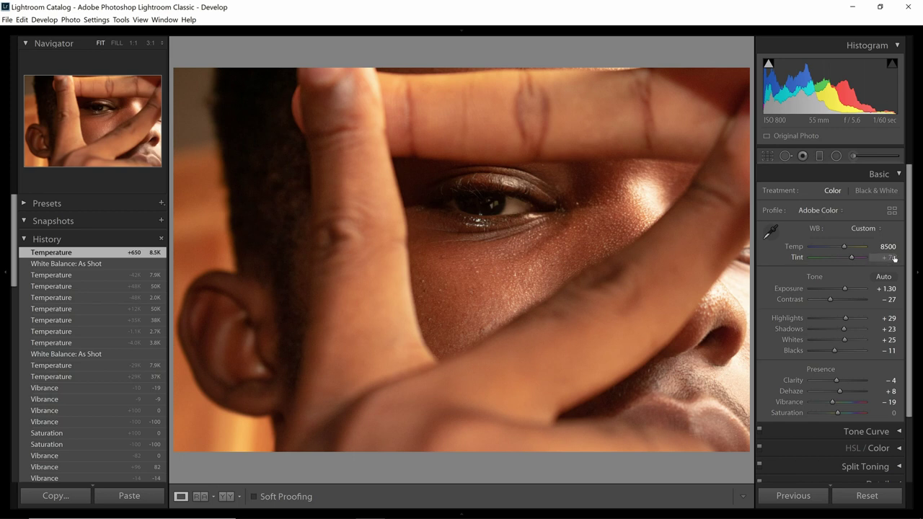
Try Tint at −114 and −59, cool Temp to 5114 and 4412, and raise Tint to +64 and +89
click(817, 256)
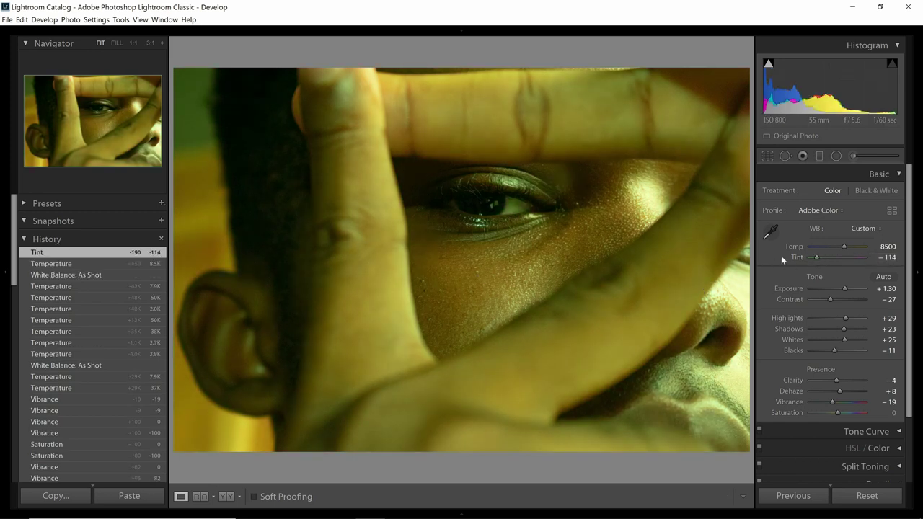
click(826, 257)
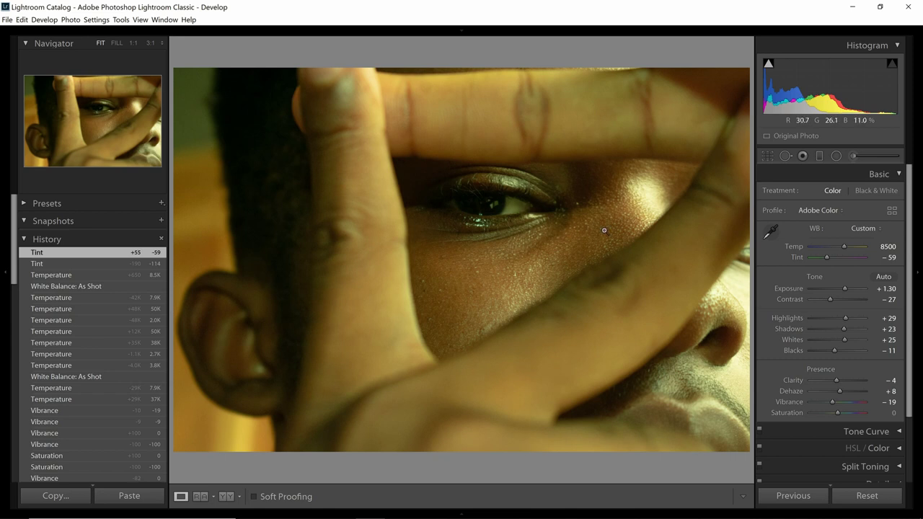
click(827, 248)
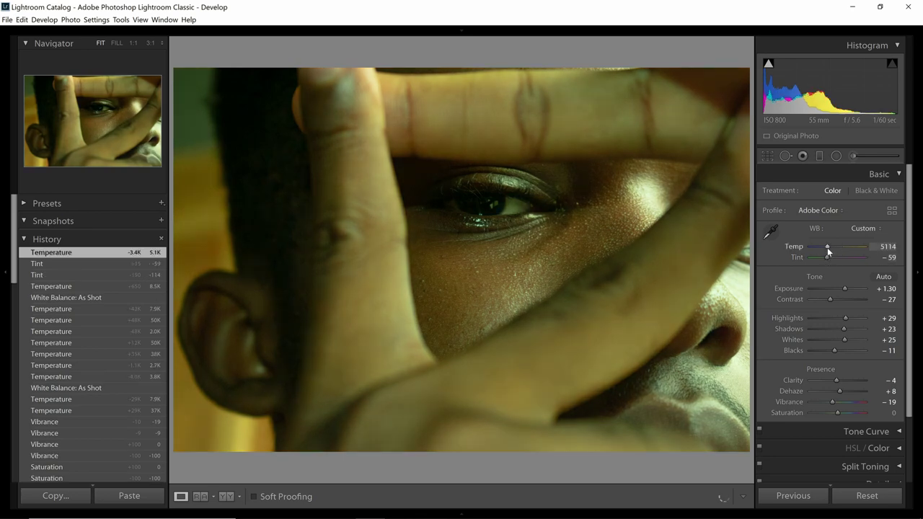
drag(827, 247, 824, 248)
click(849, 258)
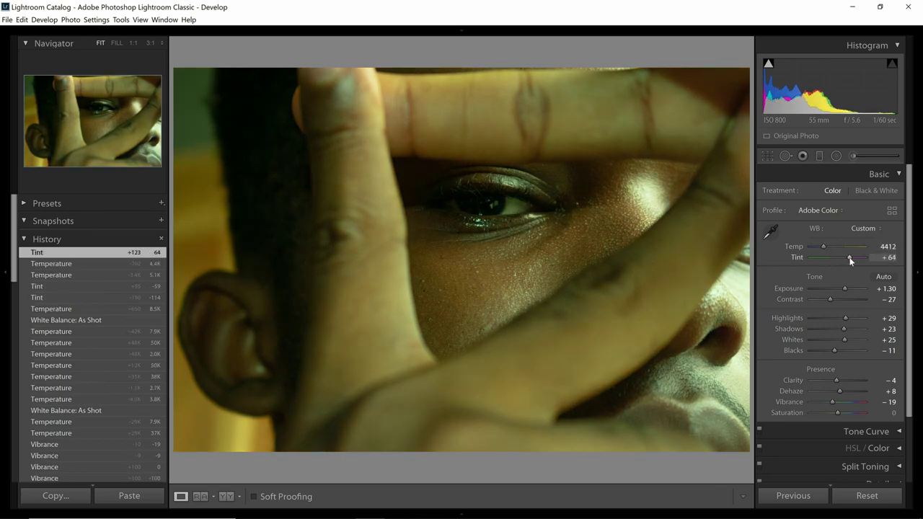
click(854, 257)
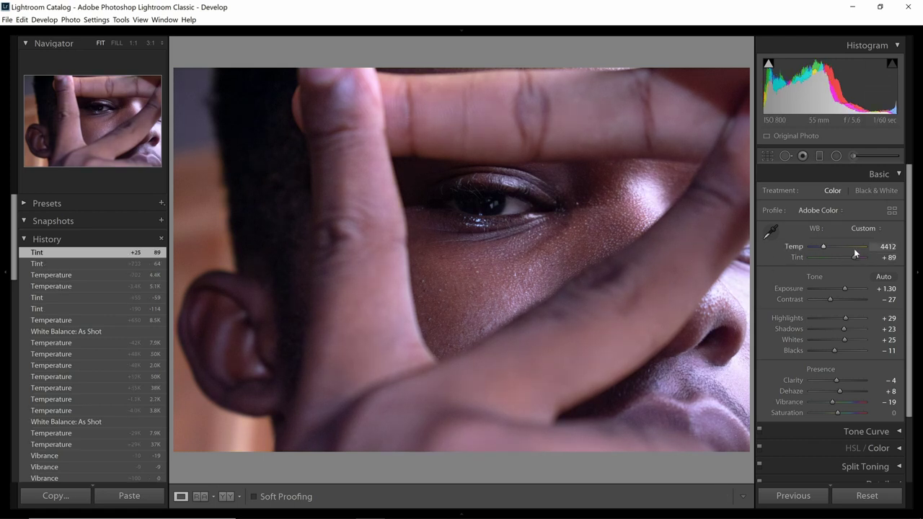
Try Temp at 16697 with Tint at −89 and 0, reset Tint, and restore the As Shot white balance
click(856, 247)
mouse_move(831, 257)
mouse_down()
mouse_move(819, 258)
mouse_move(838, 256)
mouse_up()
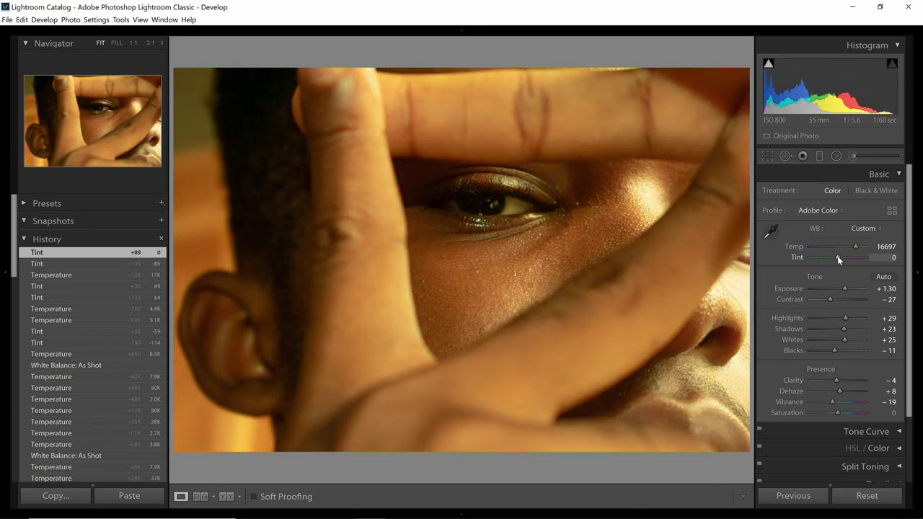
double_click(838, 257)
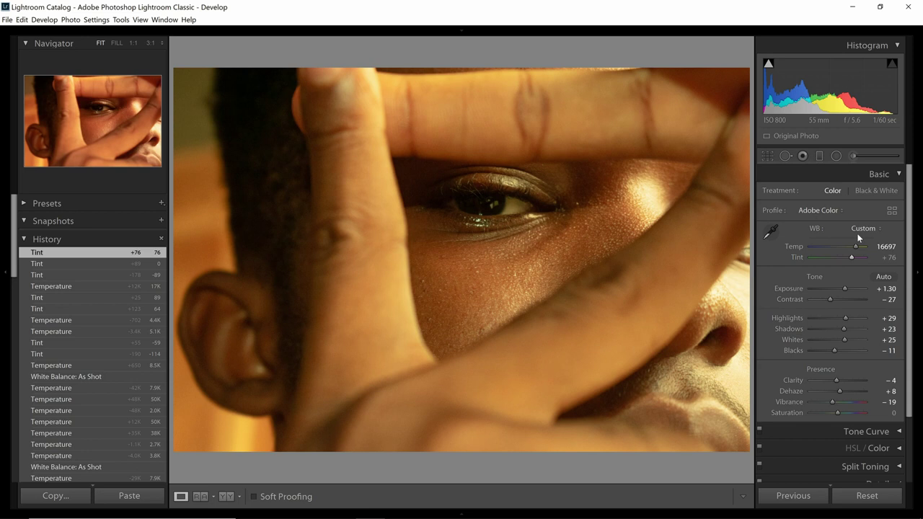
click(858, 230)
click(837, 240)
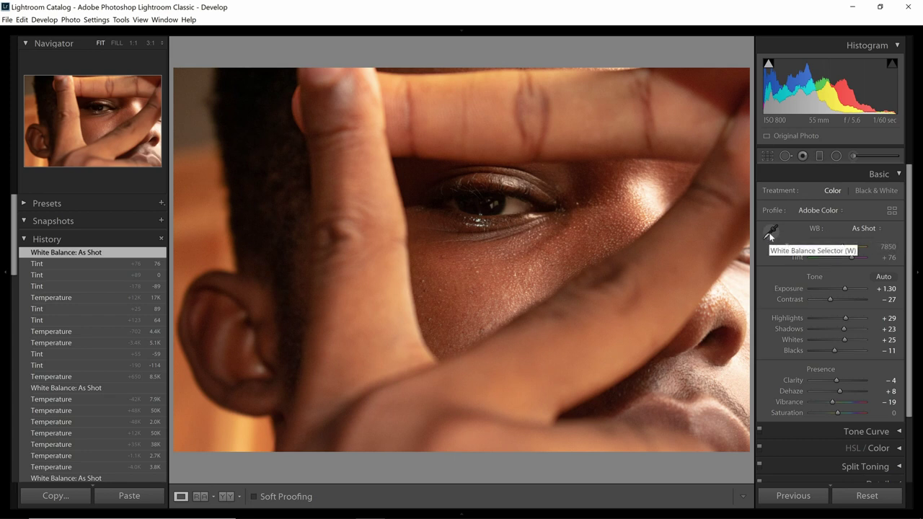
Sample the white of the eye with the White Balance Selector and compare the result with the preceding As Shot history state
click(771, 233)
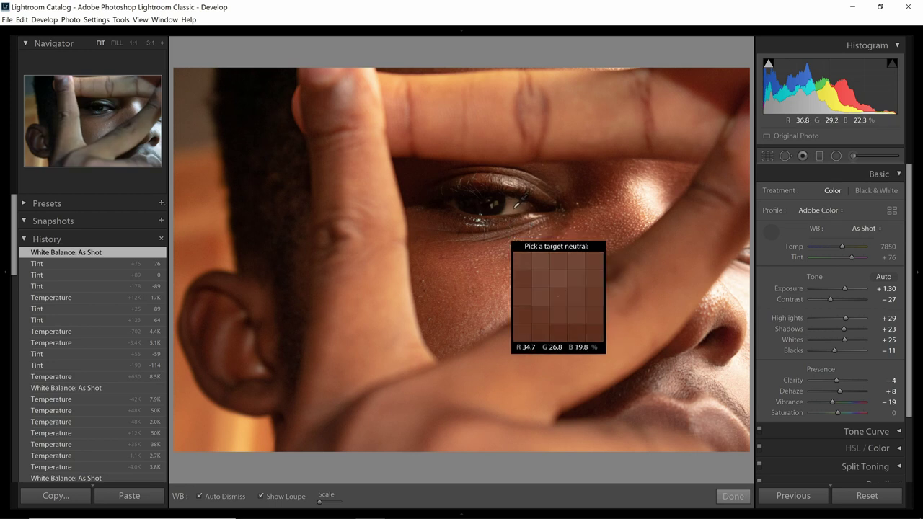
click(515, 206)
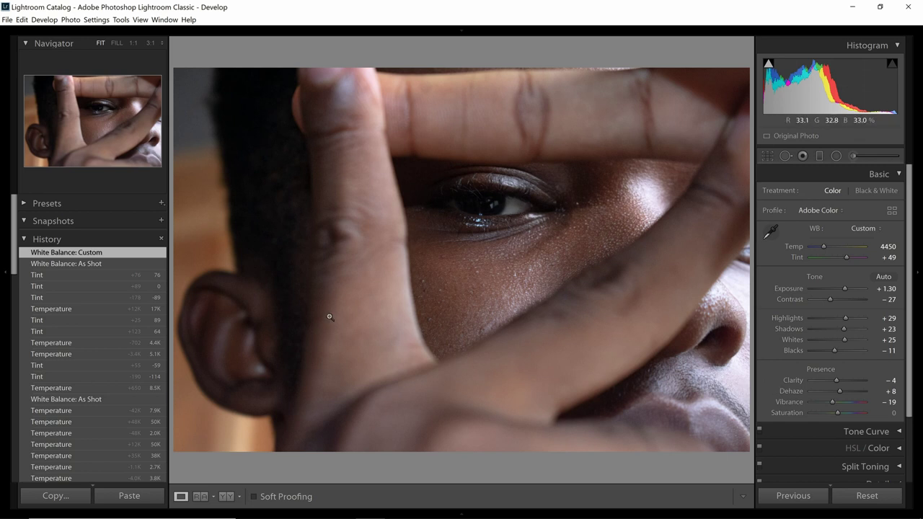
click(53, 264)
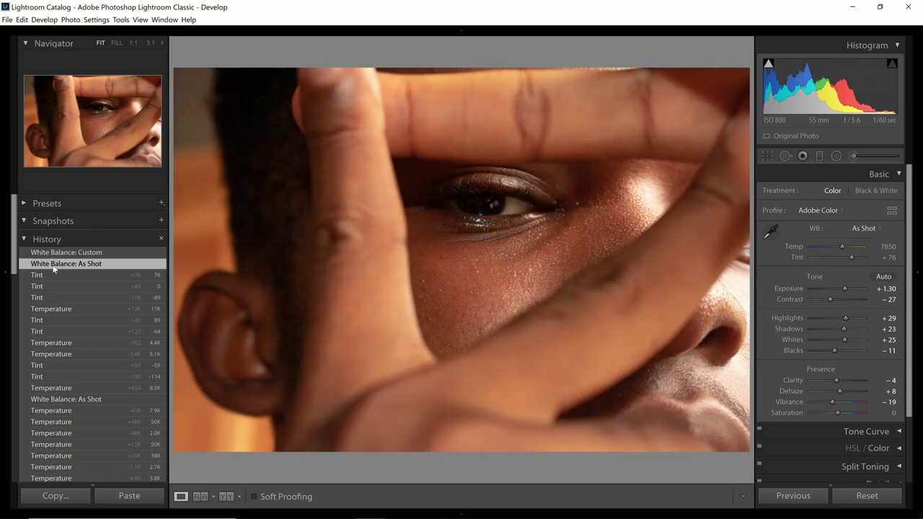
click(58, 253)
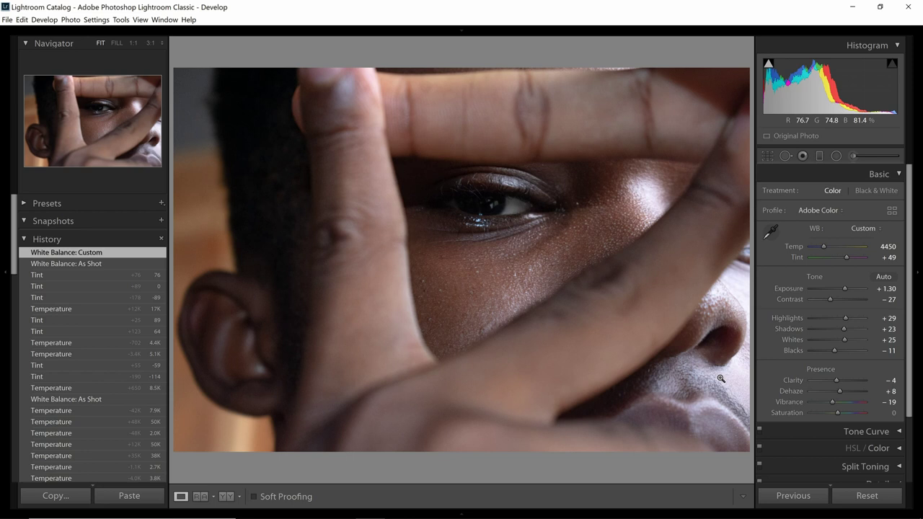
Compare the As Shot and sampled Custom white balance history states, keep Custom, and raise Temp through 4950 to 6600
click(55, 264)
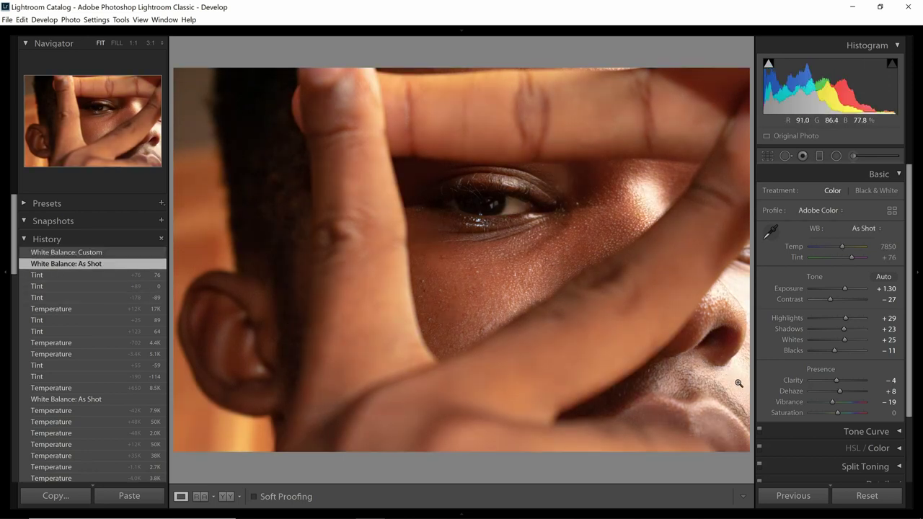
click(116, 252)
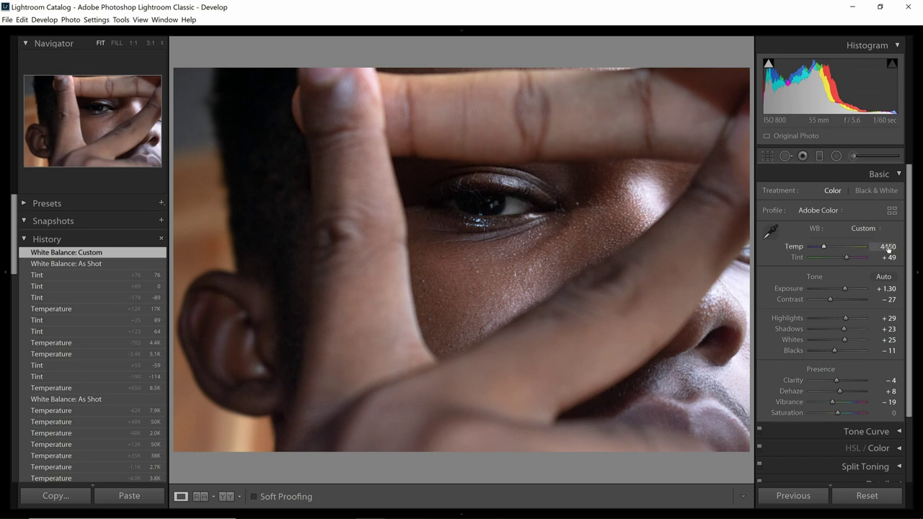
key(Down)
key(Down)
key(Up)
key(Up)
text(4950)
key(Return)
text(6600)
key(Return)
Raise Temp to 9550 and 9600, and bring it back through 9450 to 9100
text(9550)
key(Return)
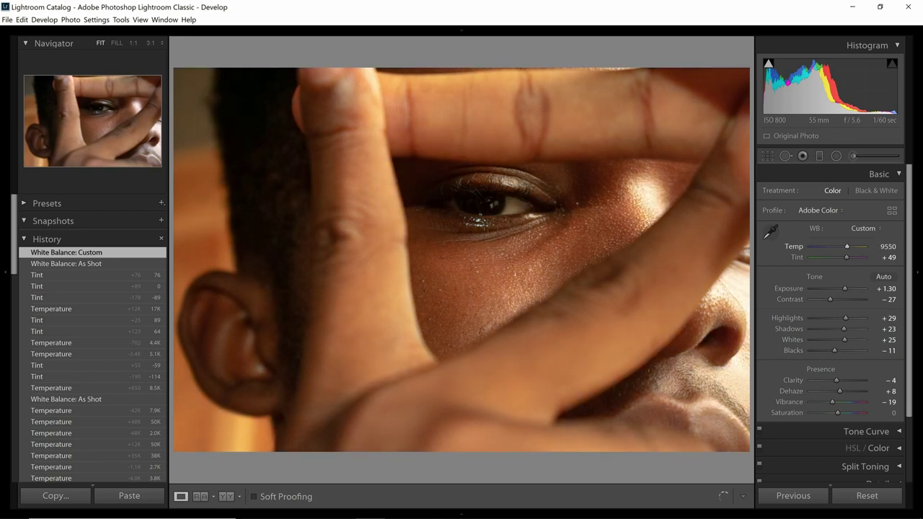
text(9600)
key(Return)
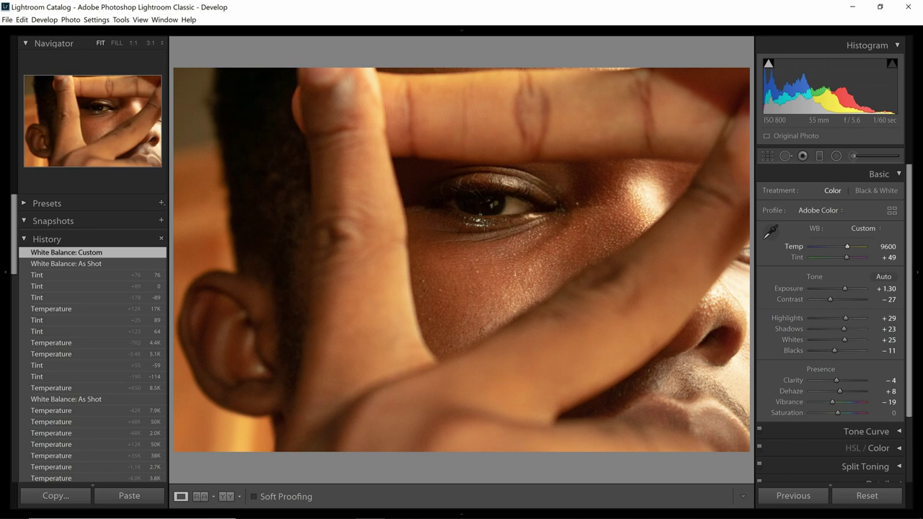
text(9450)
key(Return)
text(9100)
key(Return)
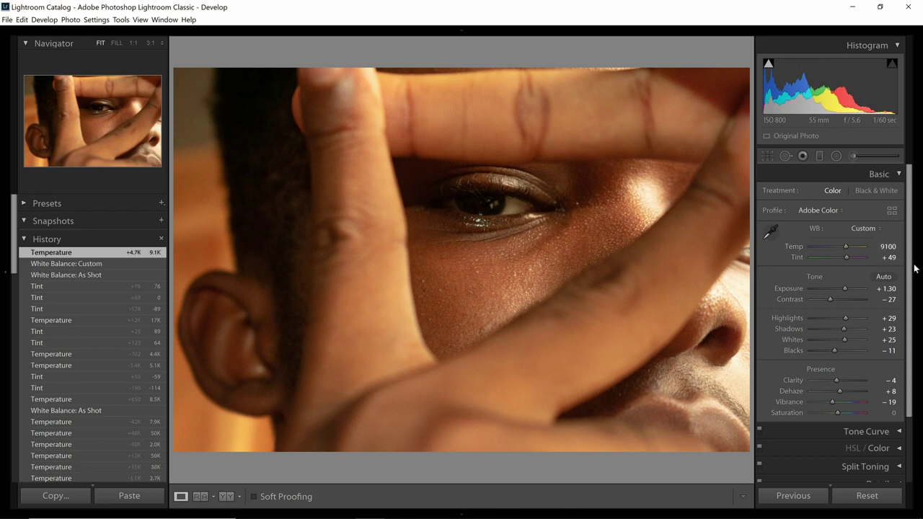
Try Tint at −21 and +76, and settle on +63
drag(890, 261, 862, 261)
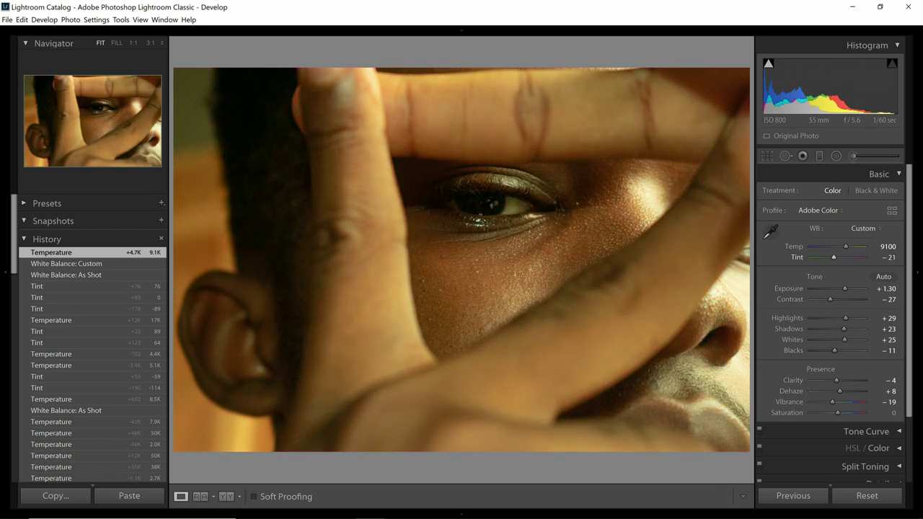
drag(862, 262, 871, 261)
drag(839, 257, 852, 257)
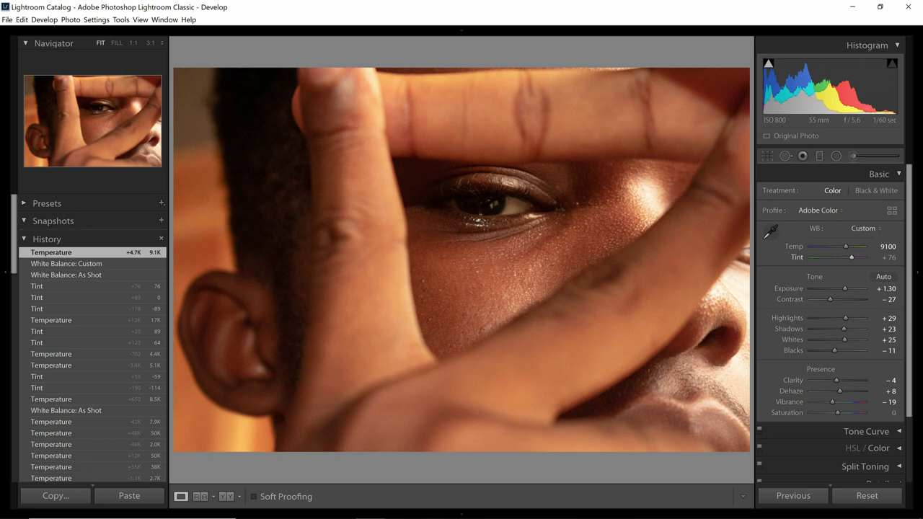
mouse_move(852, 257)
mouse_down()
mouse_move(865, 259)
mouse_move(848, 261)
mouse_up()
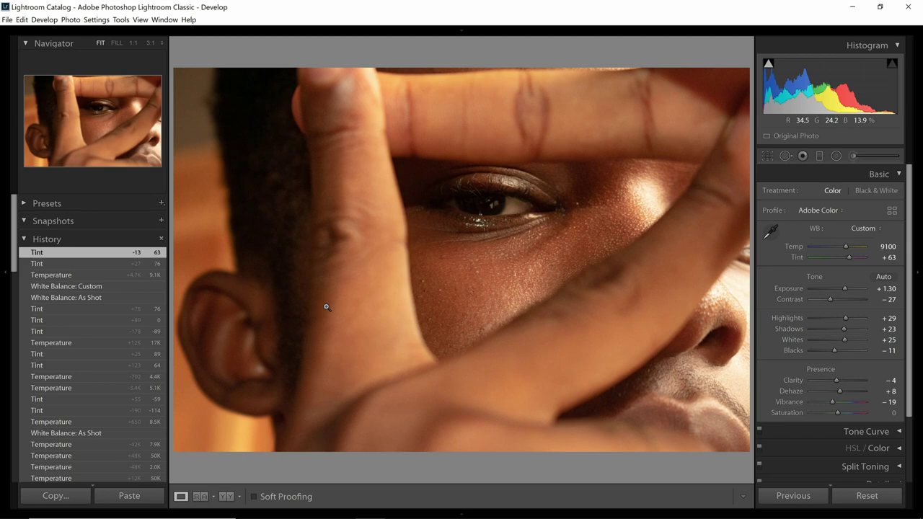
Toggle twice between the Before version and the edited photo to compare them
key(backslash)
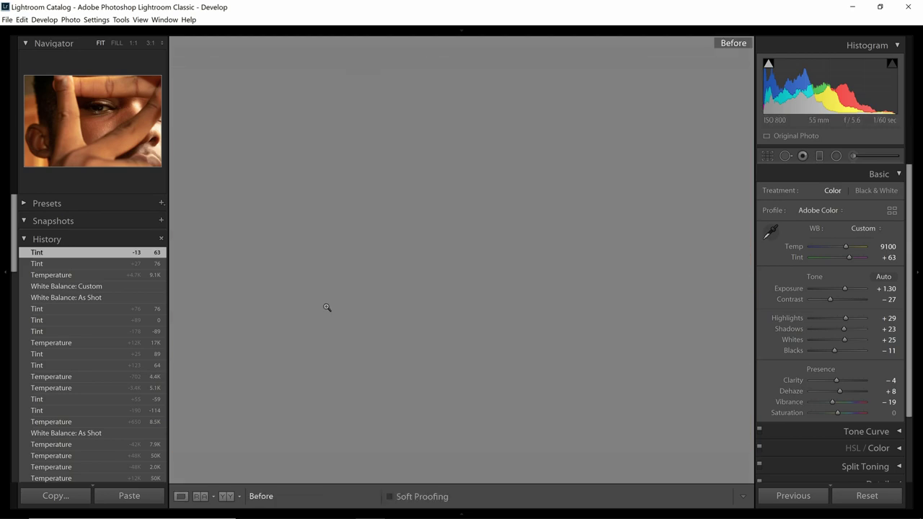
key(backslash)
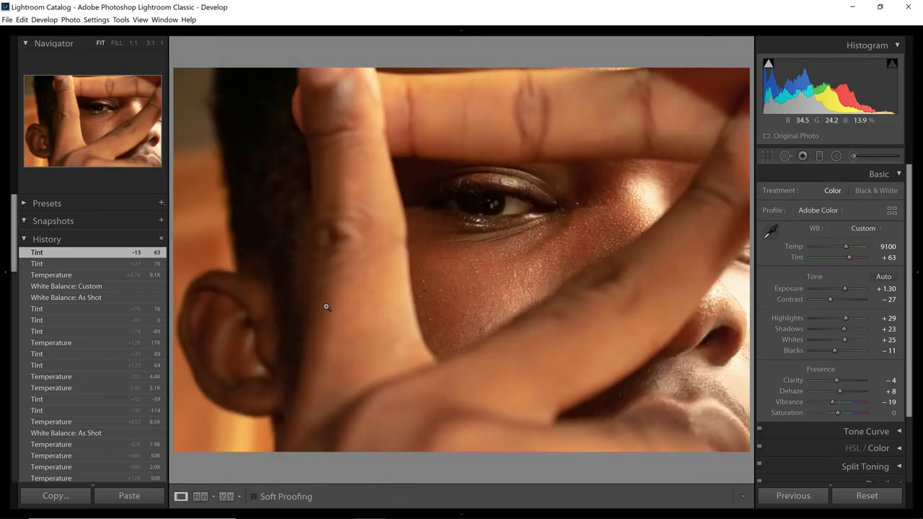
key(backslash)
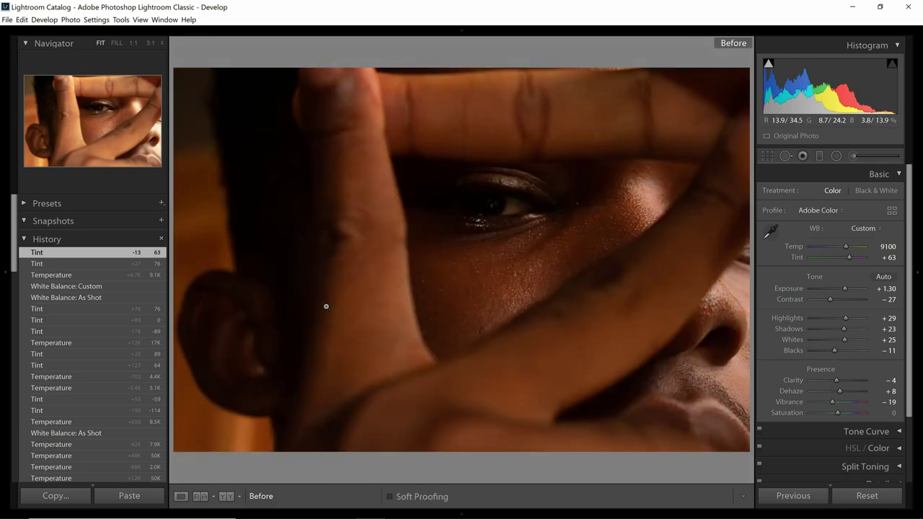
key(backslash)
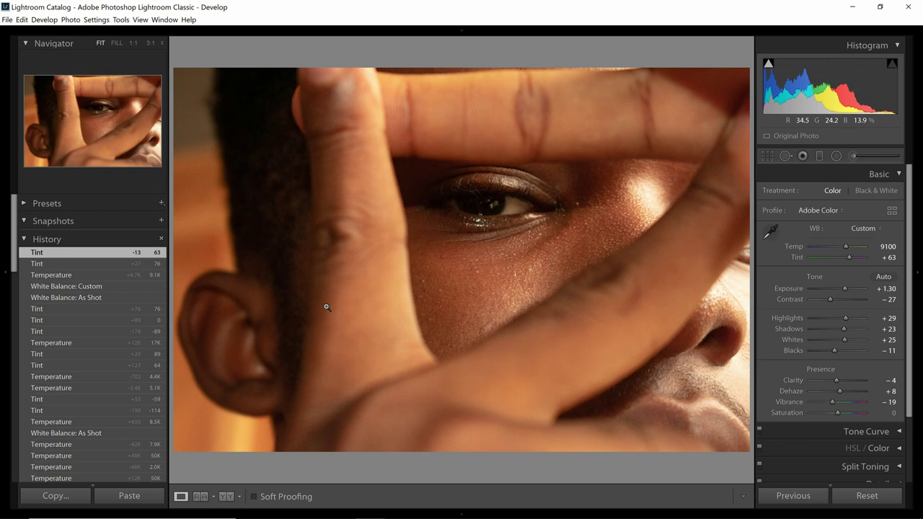
Look at the Tone Curve, try Orange Hue at −98 and Orange Saturation at +38, and reset both HSL values
click(899, 432)
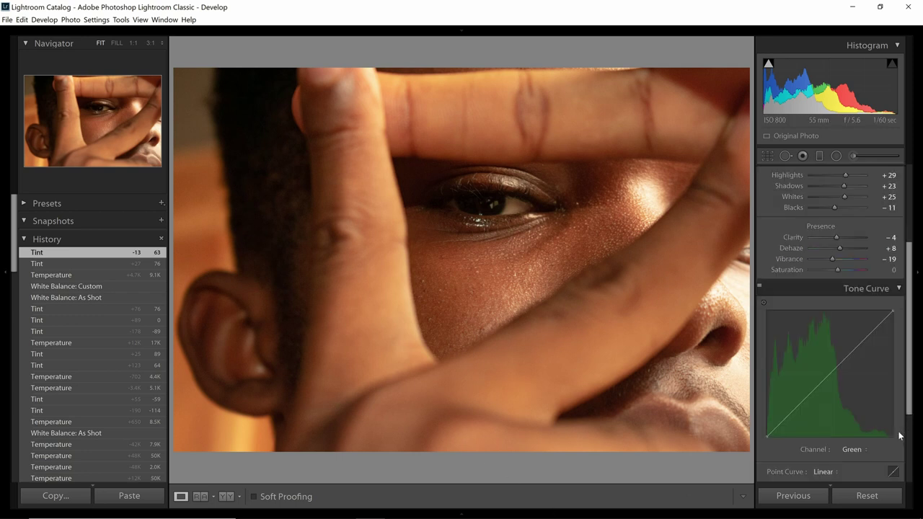
click(899, 290)
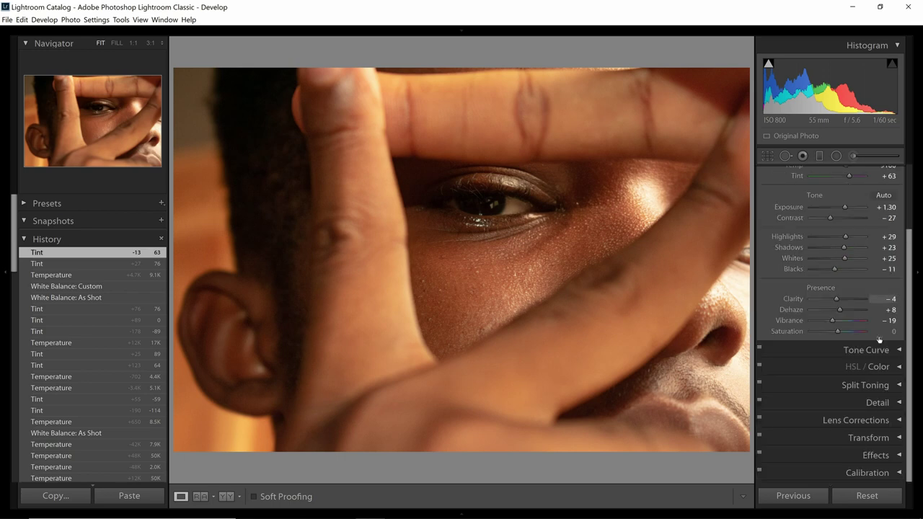
click(897, 368)
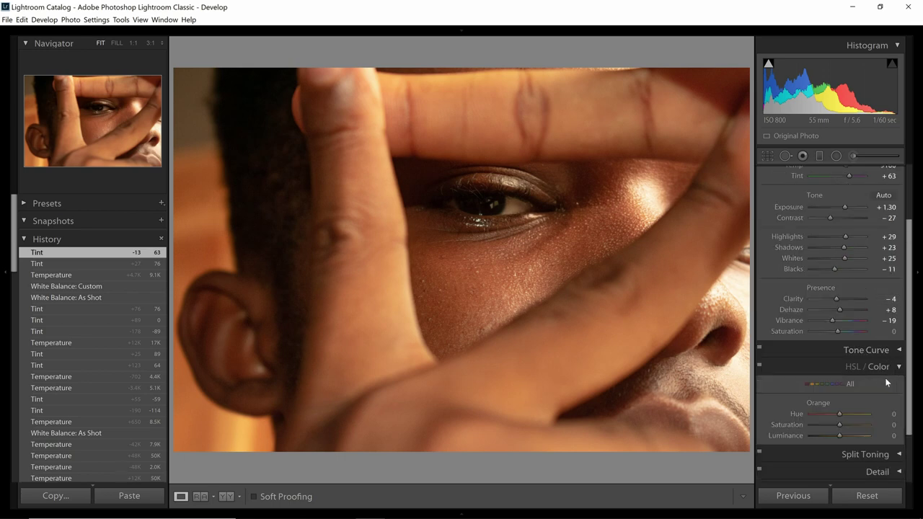
drag(827, 414, 853, 425)
double_click(811, 415)
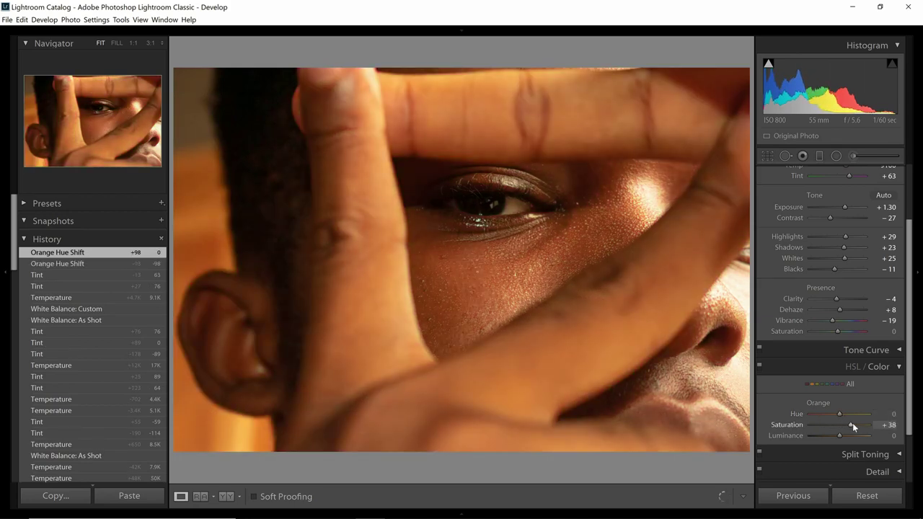
double_click(853, 426)
Try the Blue Hue at +59, reset it to 0, and collapse the HSL/Color adjustments
click(828, 384)
click(833, 384)
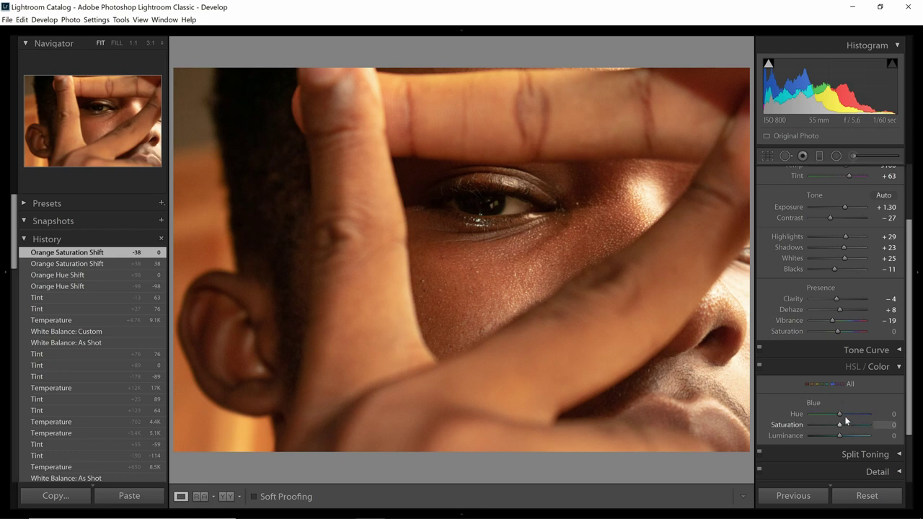
drag(839, 413, 858, 416)
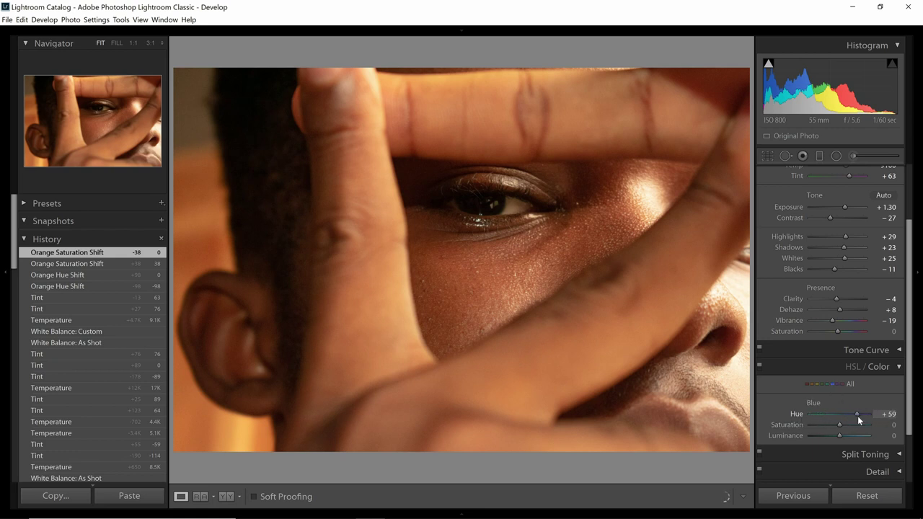
double_click(857, 413)
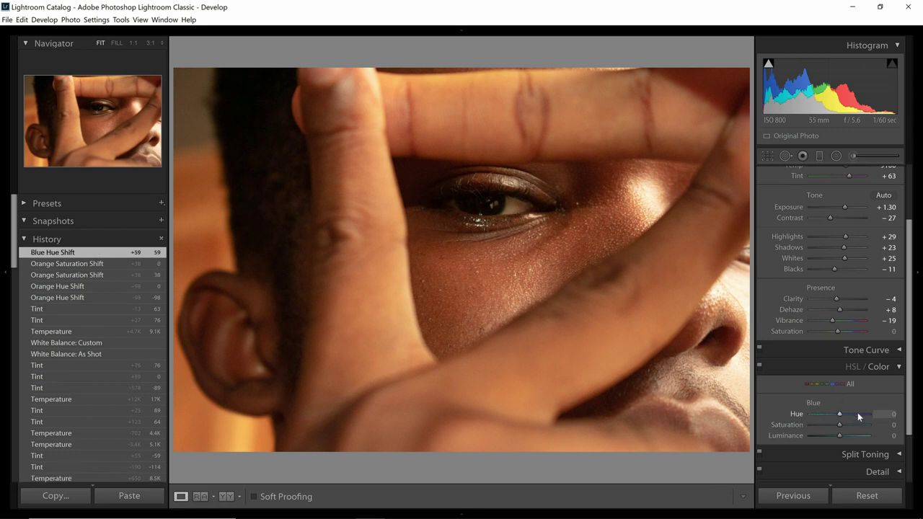
click(898, 369)
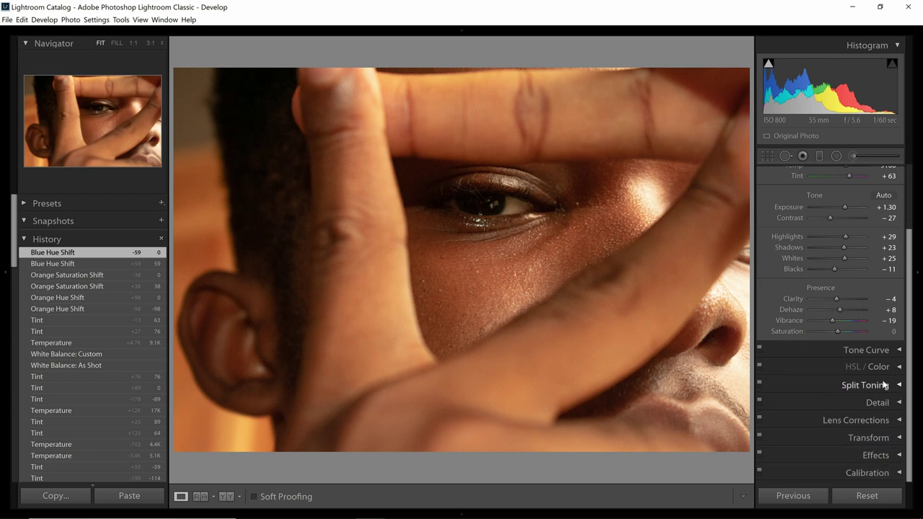
Collapse the Basic and History sections, reopen Basic, and view the Before version of the photo
scroll(854, 277, up, 2)
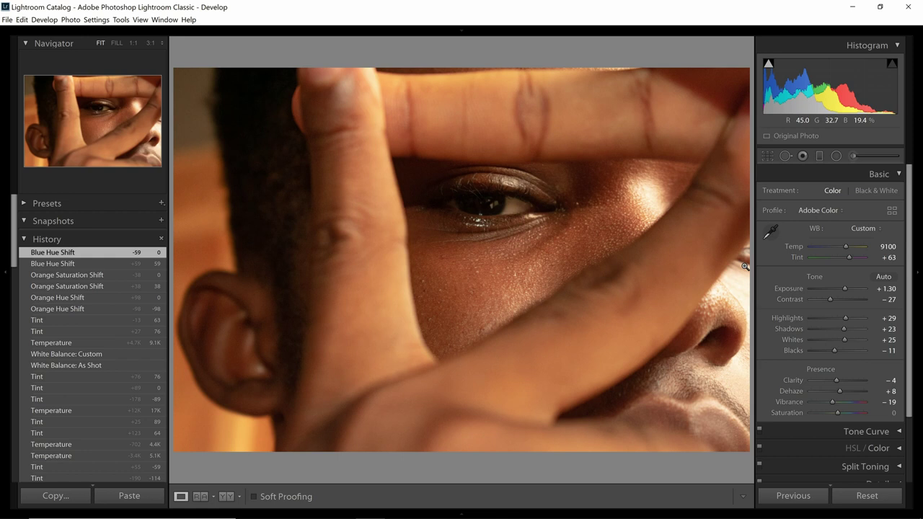
click(901, 175)
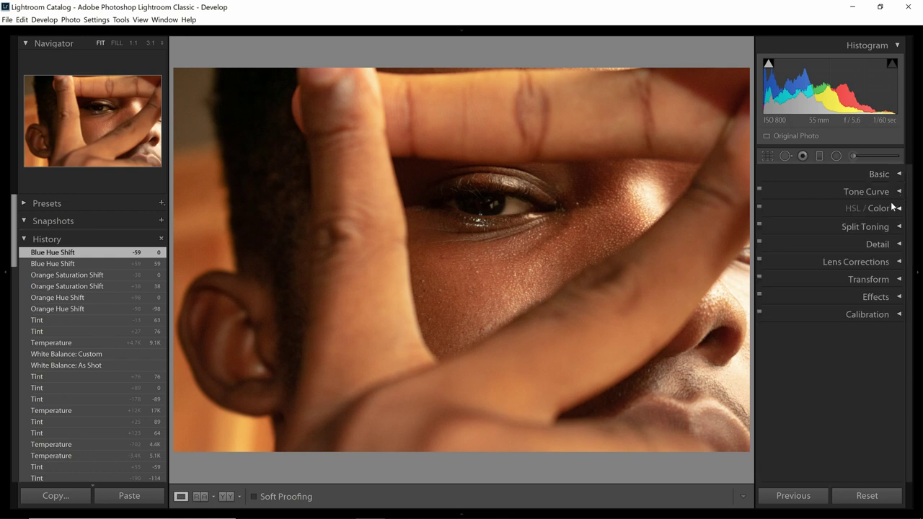
click(24, 240)
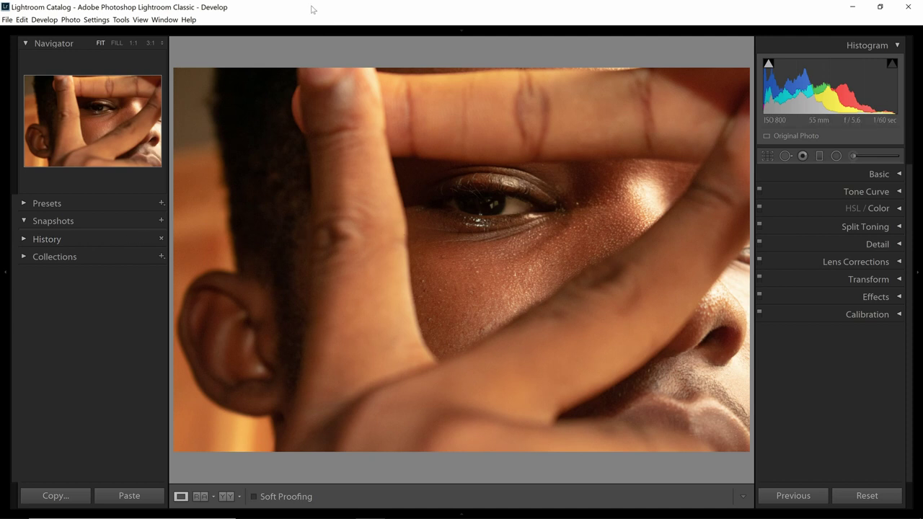
click(898, 176)
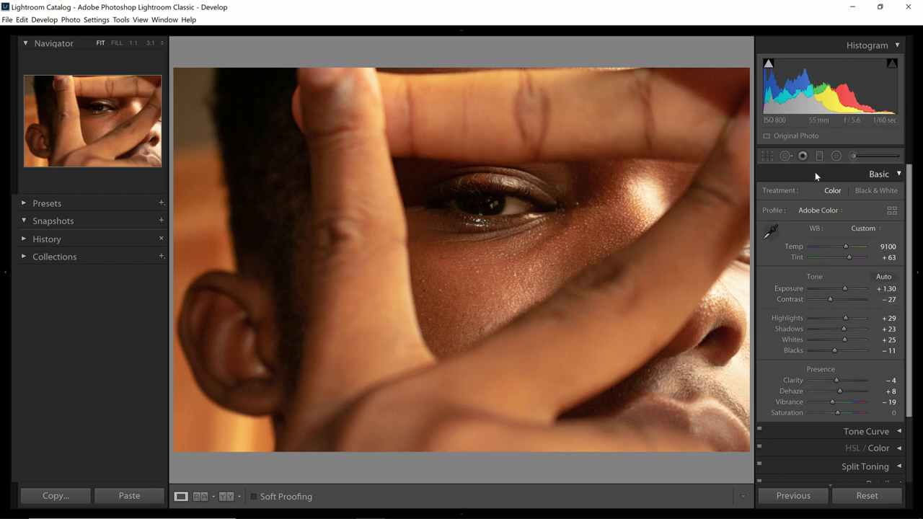
key(backslash)
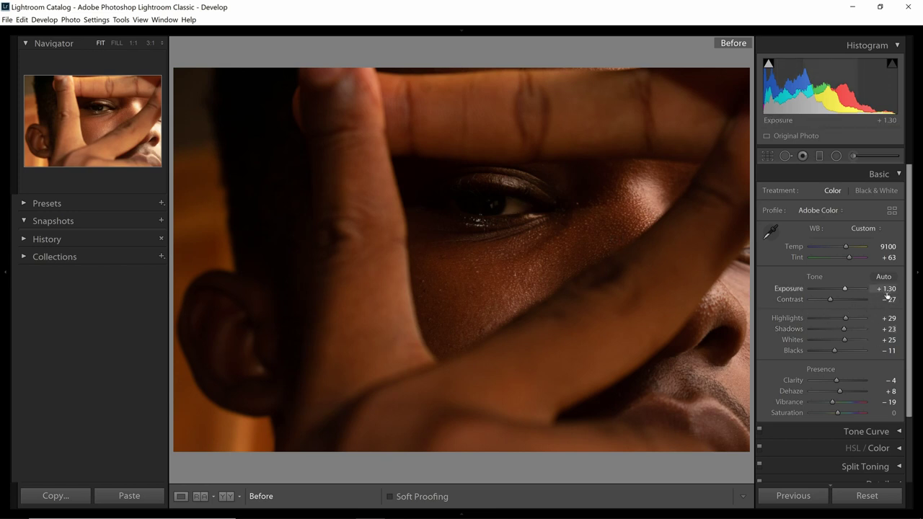
Try Exposure at +3.95 and +0.31, and Highlights at +93 and −100
click(860, 289)
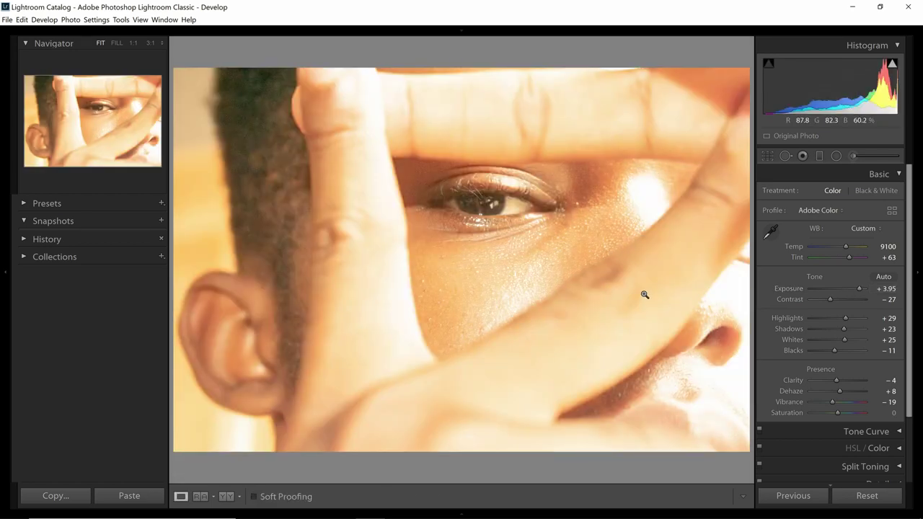
click(840, 290)
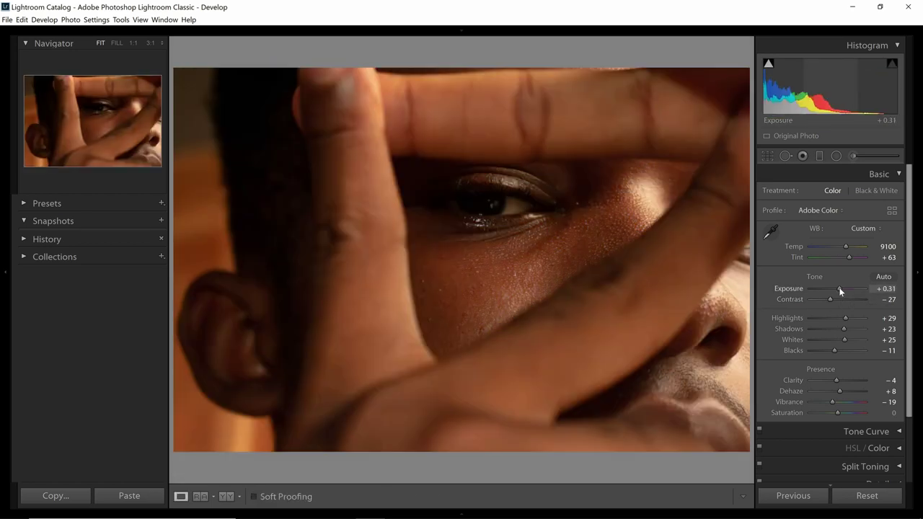
click(862, 319)
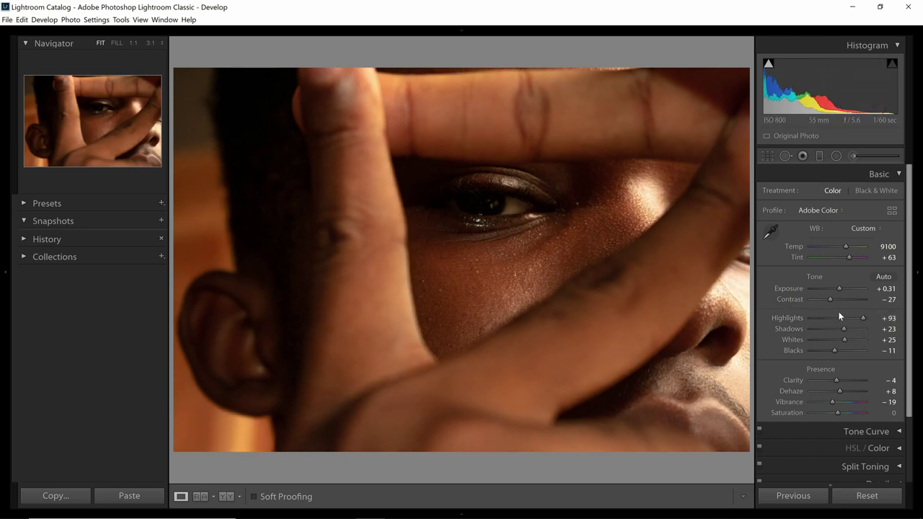
drag(861, 318, 805, 319)
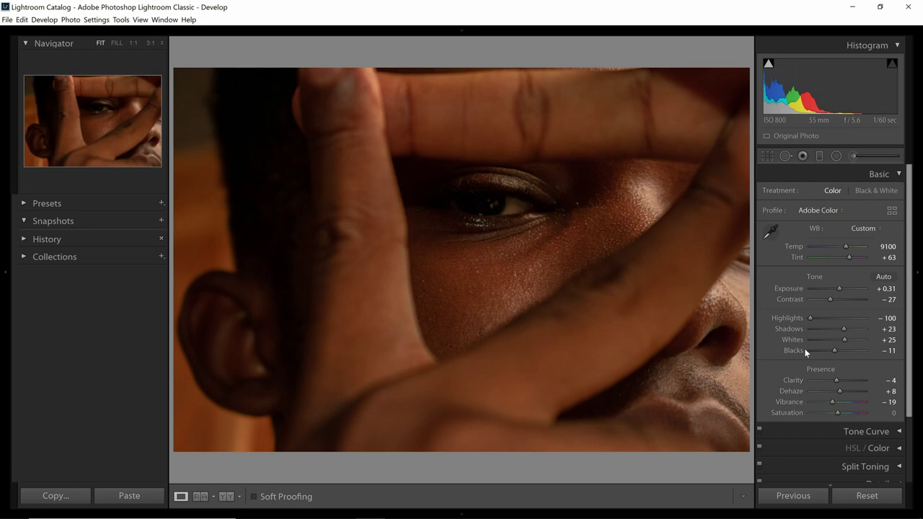
Try Whites at +89 and +46, and restore the history state from just before the Exposure changes
drag(845, 340, 861, 345)
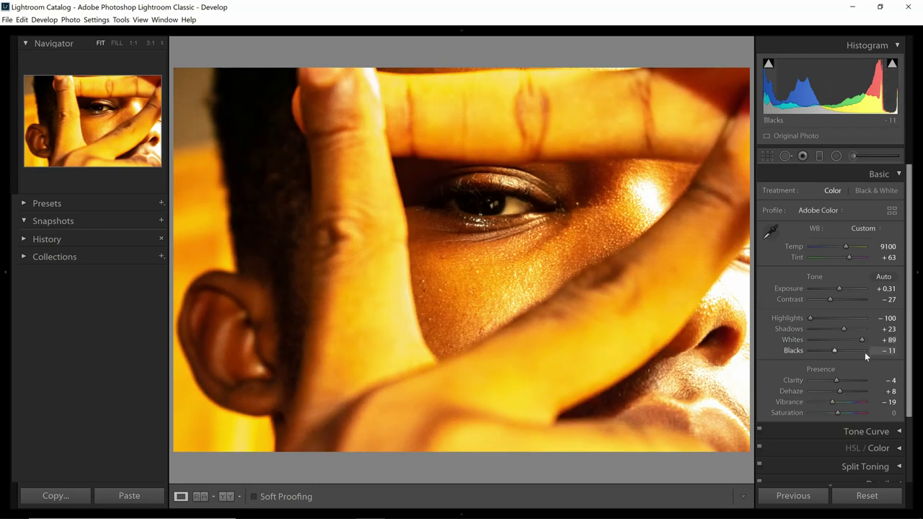
drag(859, 342, 853, 348)
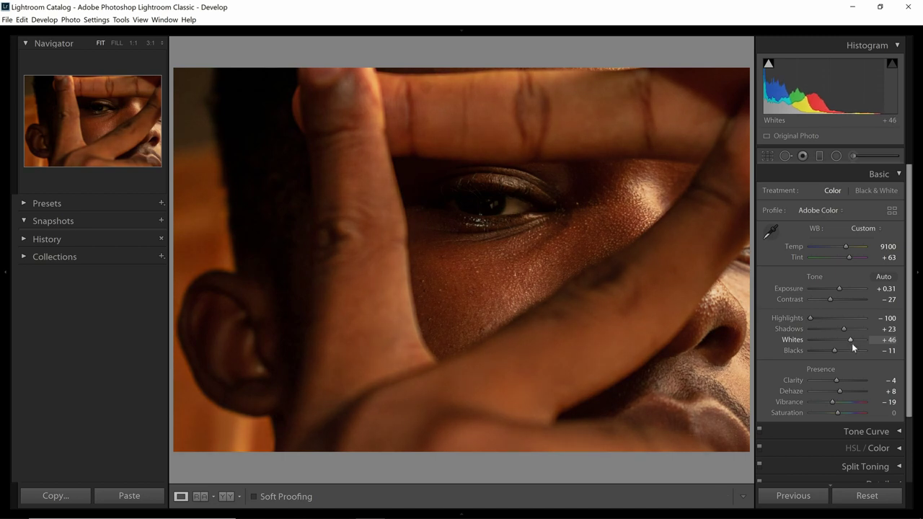
click(28, 238)
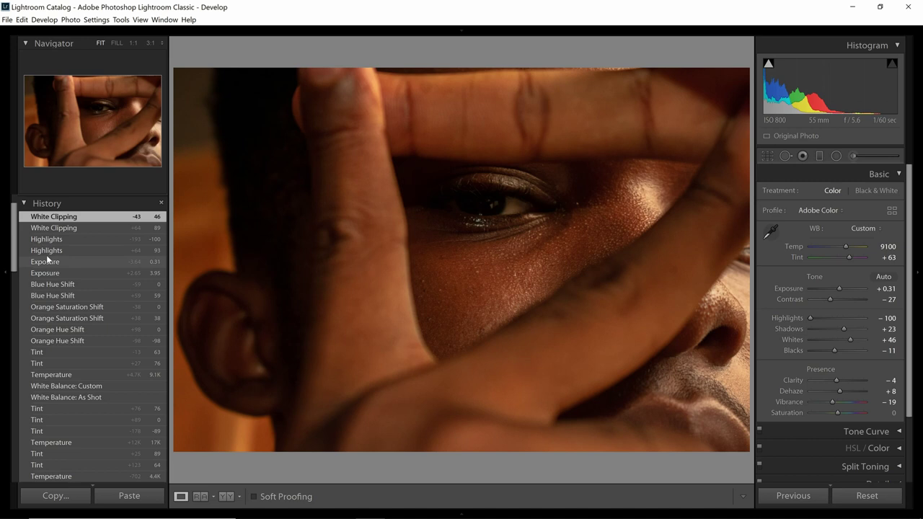
click(60, 284)
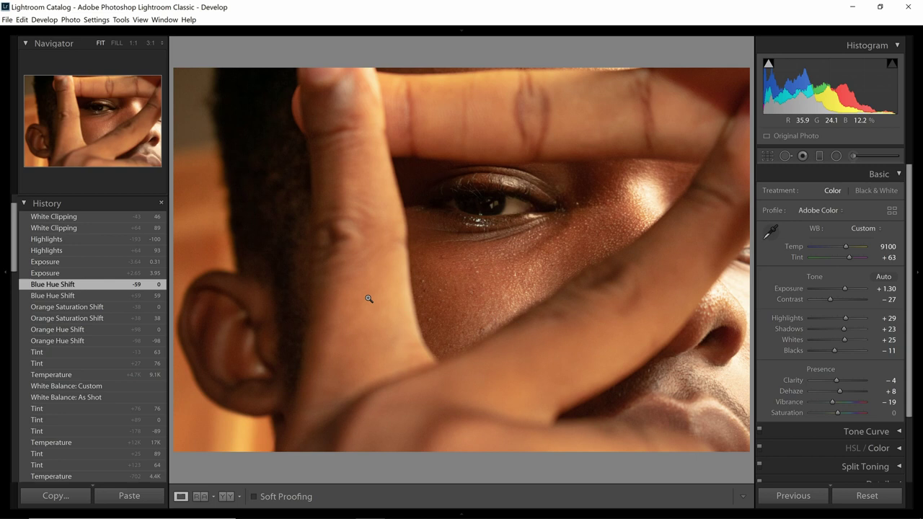
Try Dehaze at +52 and −50 and Saturation at −100, returning to the Blue Hue Shift 0 history state after each trial
click(851, 391)
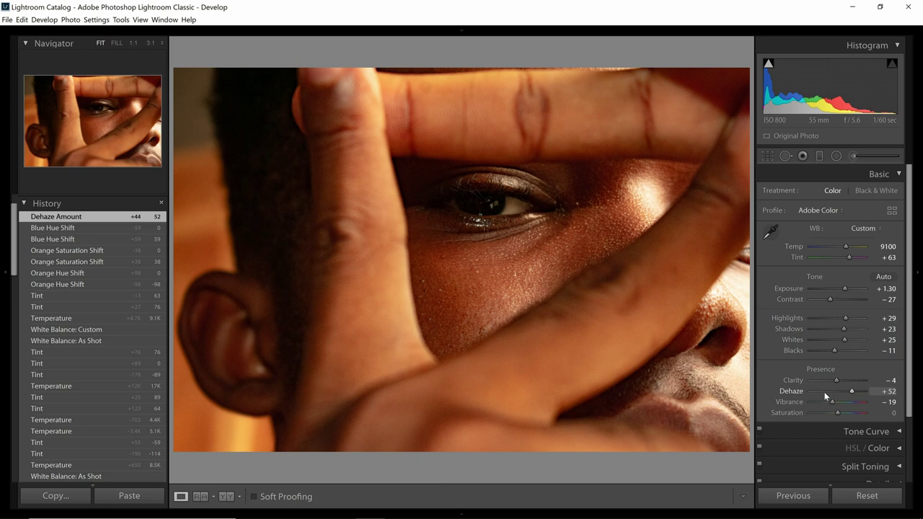
click(824, 392)
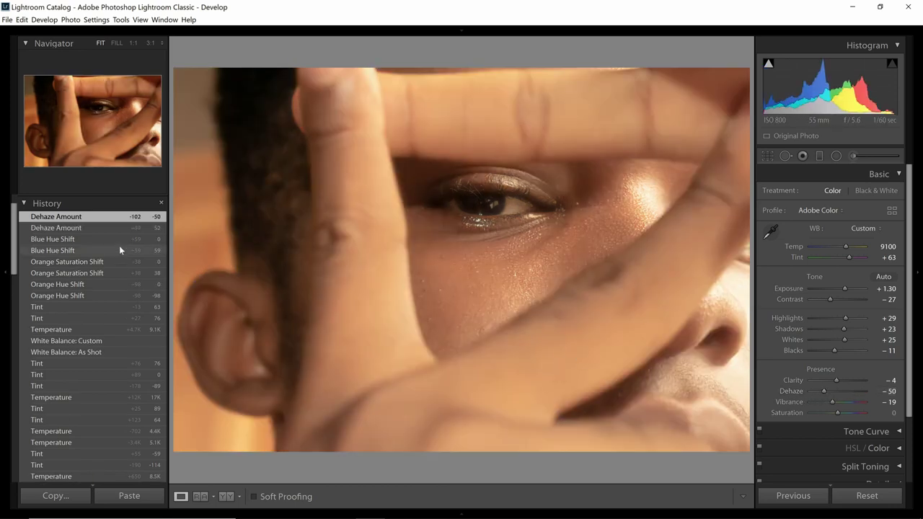
click(70, 241)
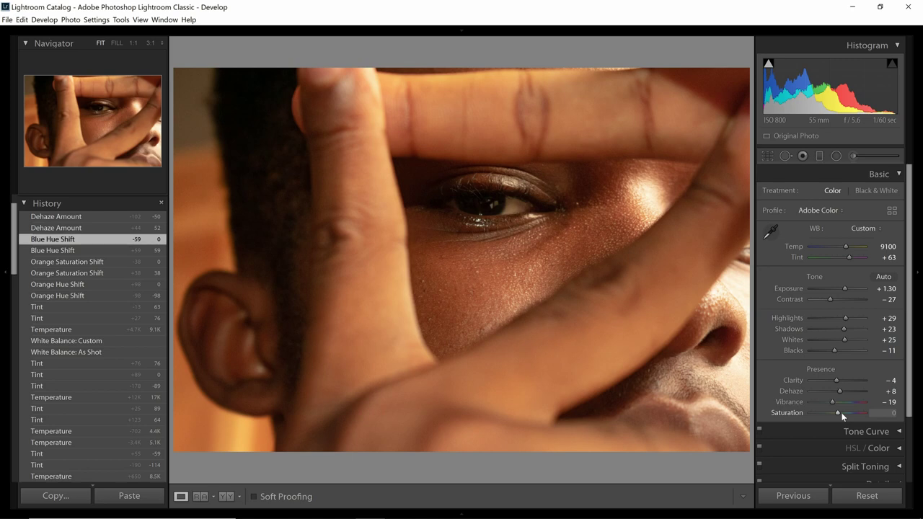
drag(841, 414, 782, 434)
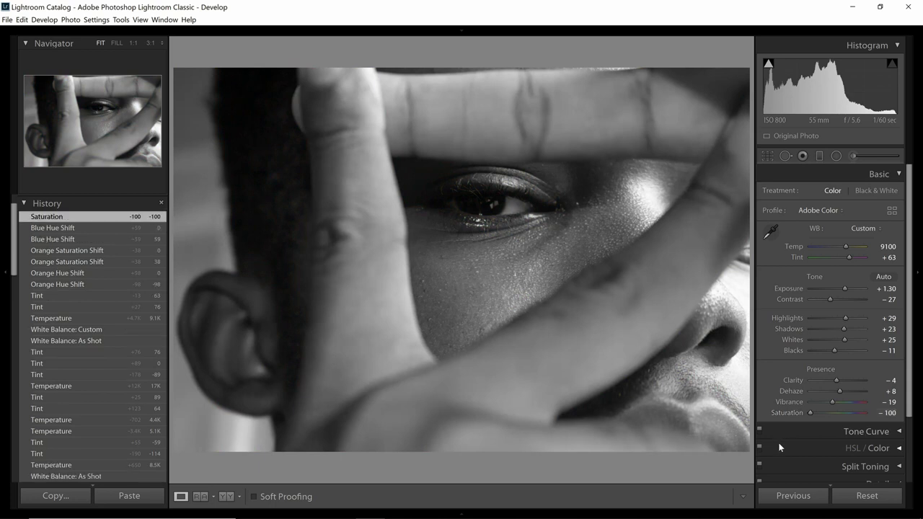
key(ctrl+z)
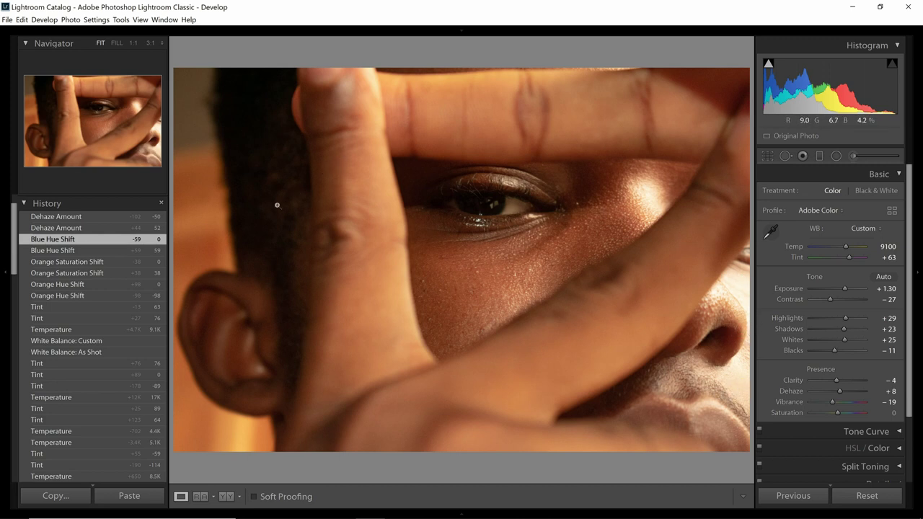
Restore the White Balance: Custom history state and save it as a snapshot named "white balance"
click(56, 341)
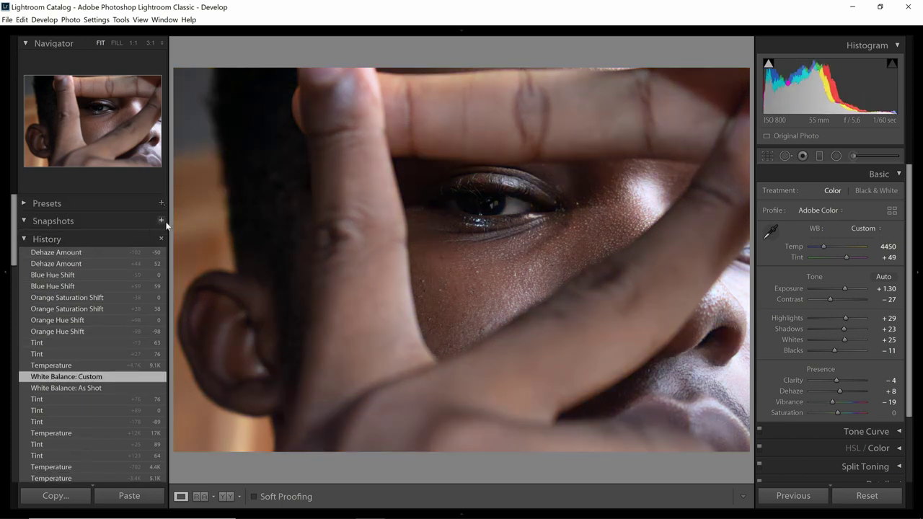
click(161, 220)
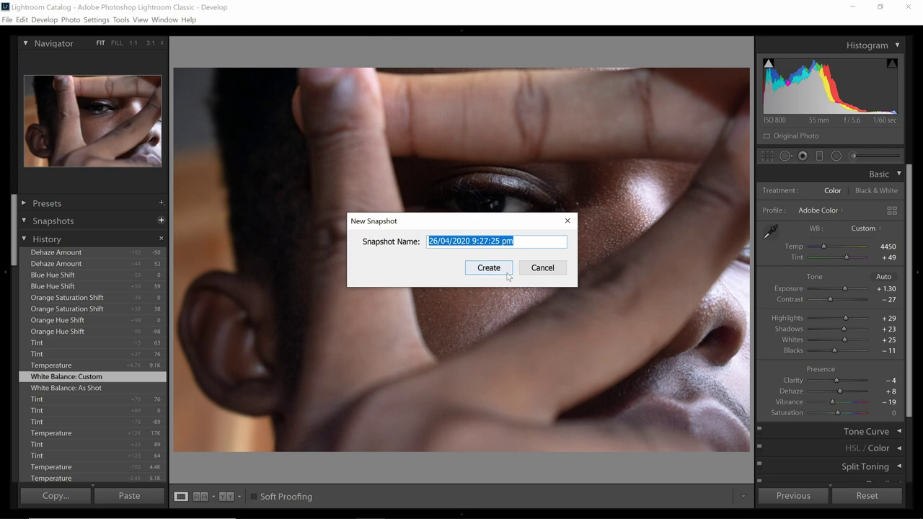
text(white ba)
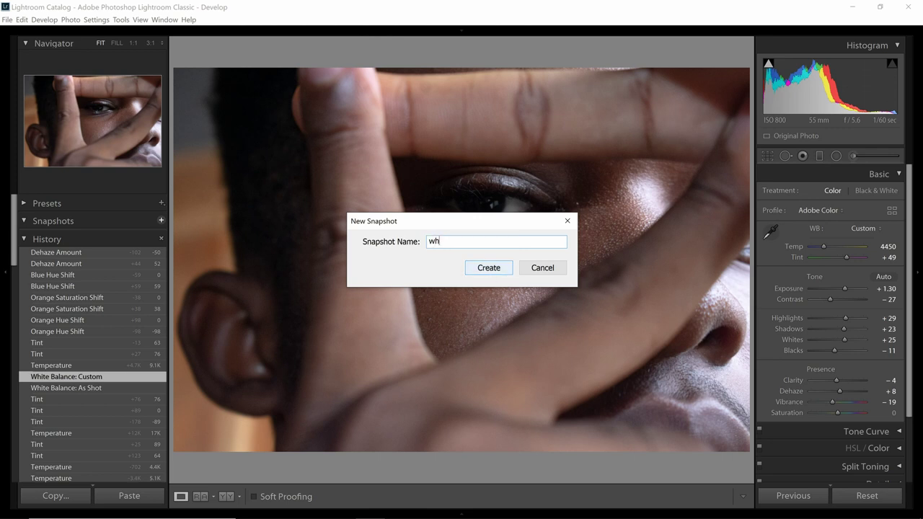
text(lance)
click(488, 271)
Compare the latest Dehaze state with the white balance snapshot, and step through the history from White Balance: Custom up to Tint 63
click(34, 262)
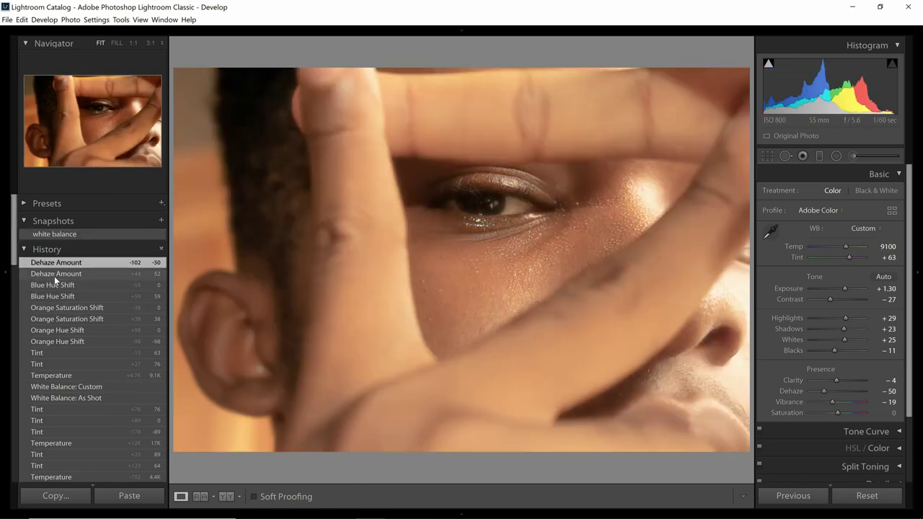
click(54, 234)
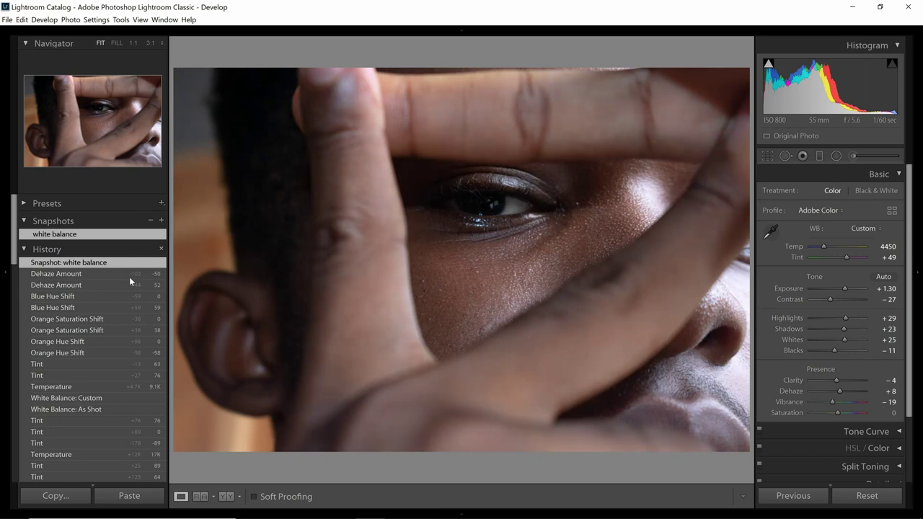
click(72, 399)
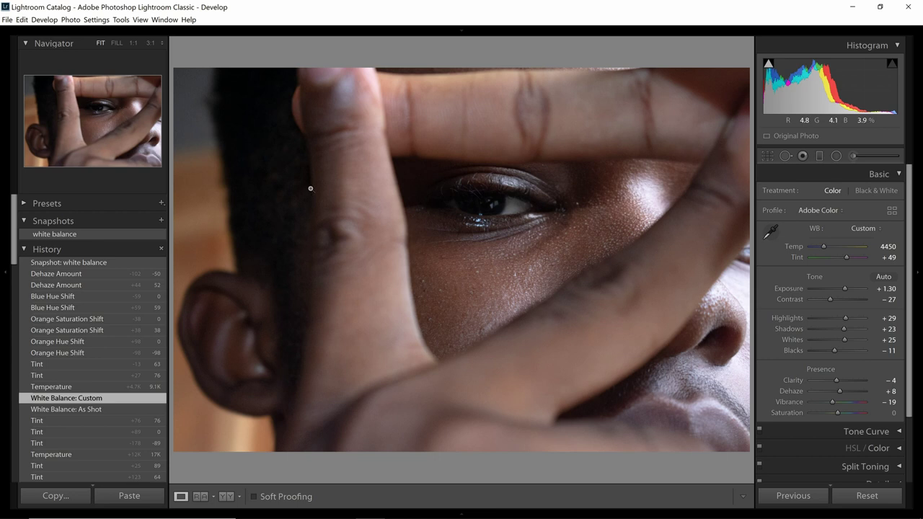
click(50, 389)
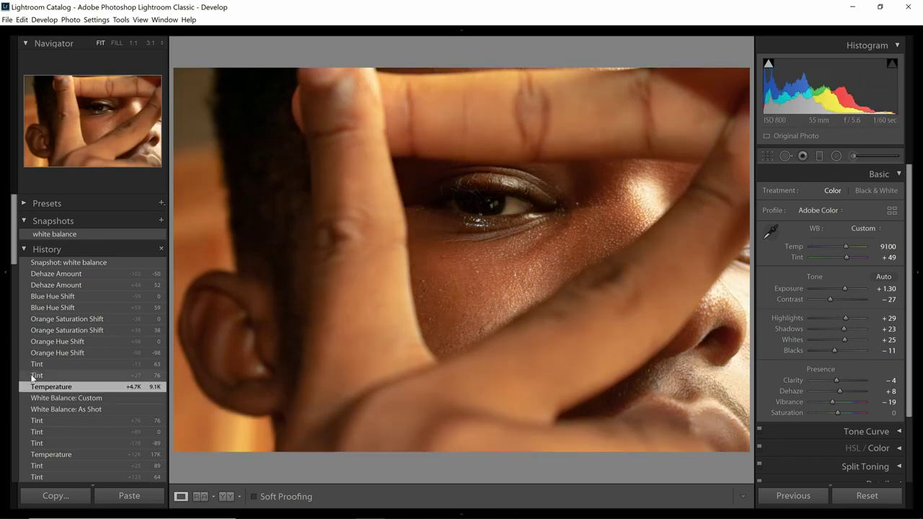
click(54, 375)
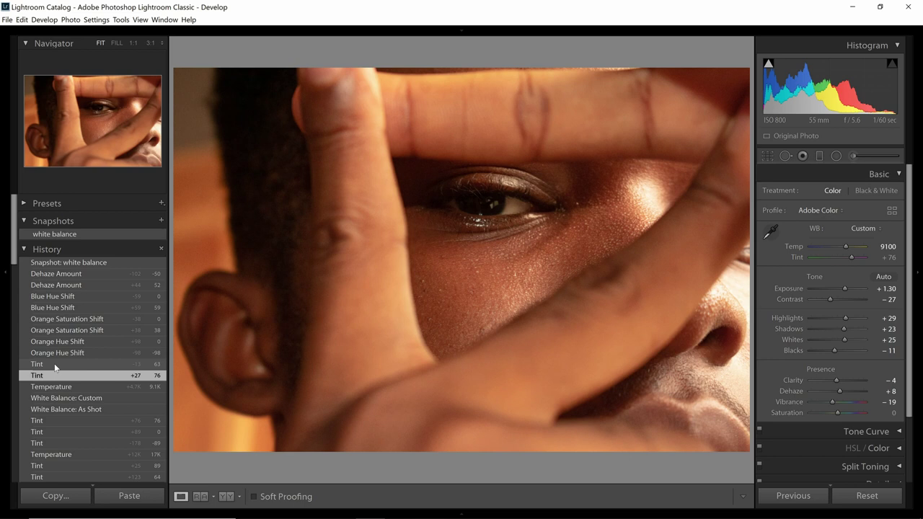
click(56, 365)
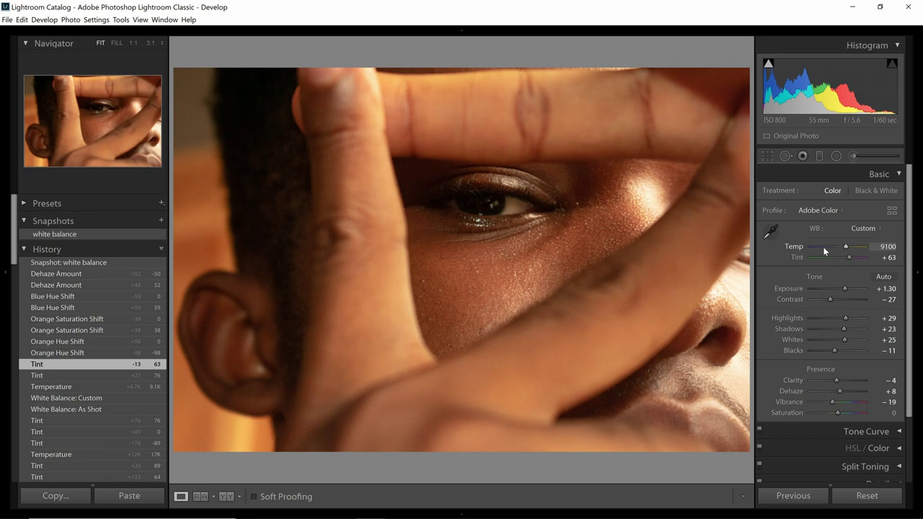
Try the white balance Temp at 4412 and 3579, and return to the Tint 63 history state
drag(824, 251, 818, 247)
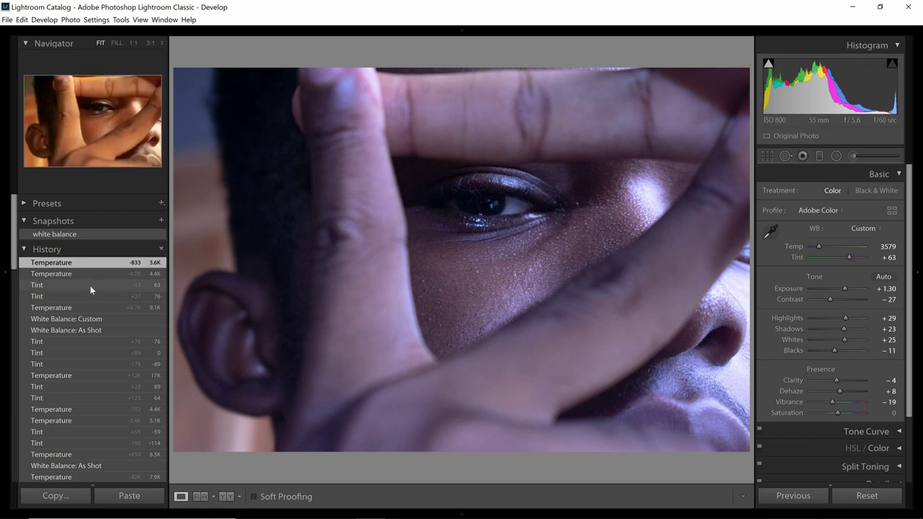
scroll(89, 286, down, 1)
scroll(89, 285, up, 1)
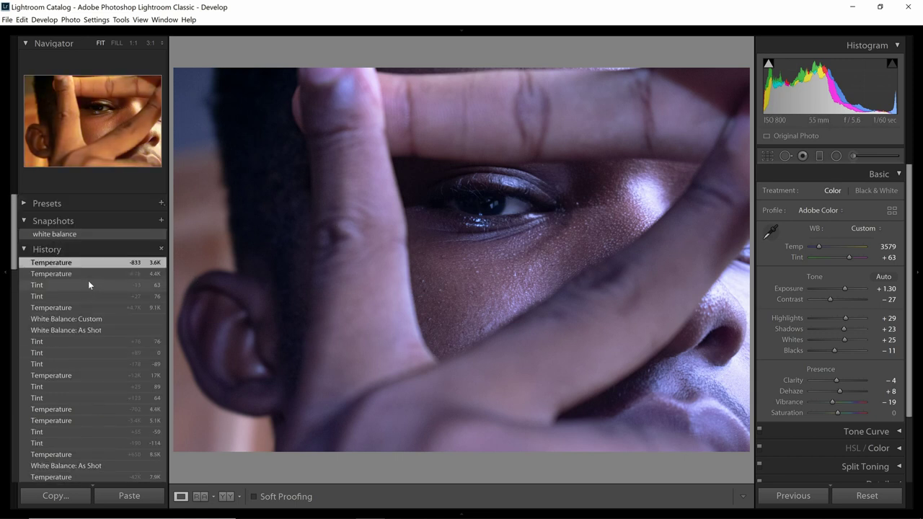
click(44, 274)
click(43, 285)
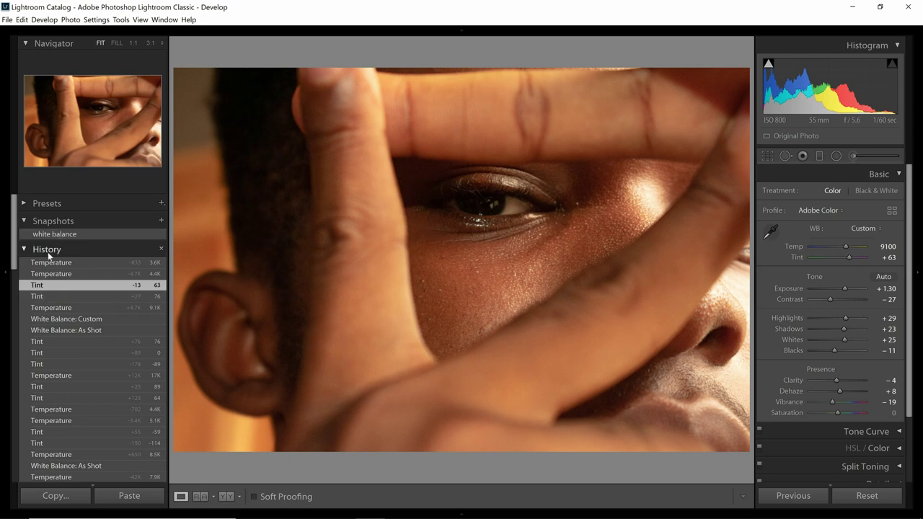
Compare the 4.4K and 3.6K Temperature history states with Tint 63, and restore the White Balance: Custom state
click(96, 277)
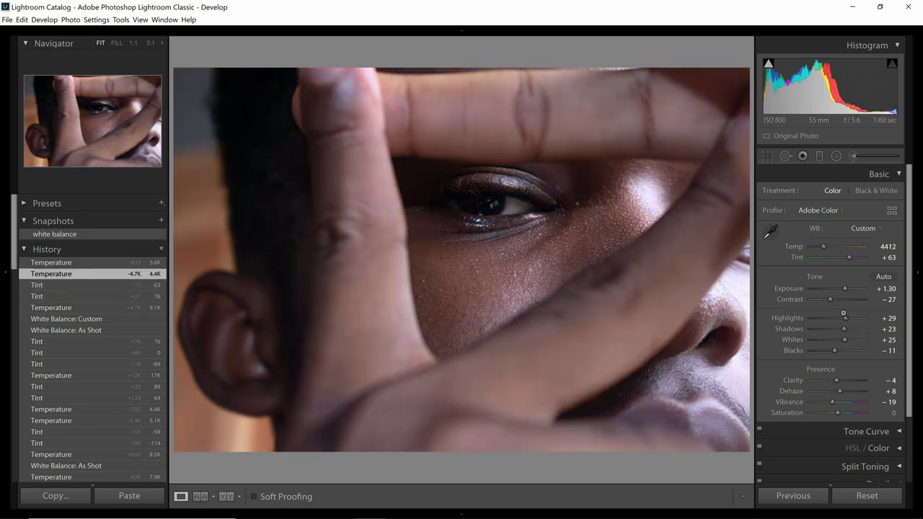
click(51, 264)
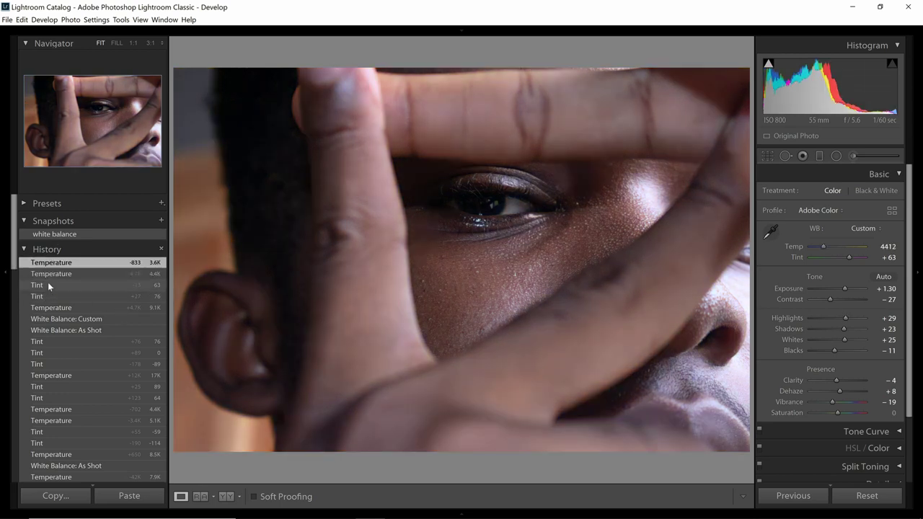
click(47, 285)
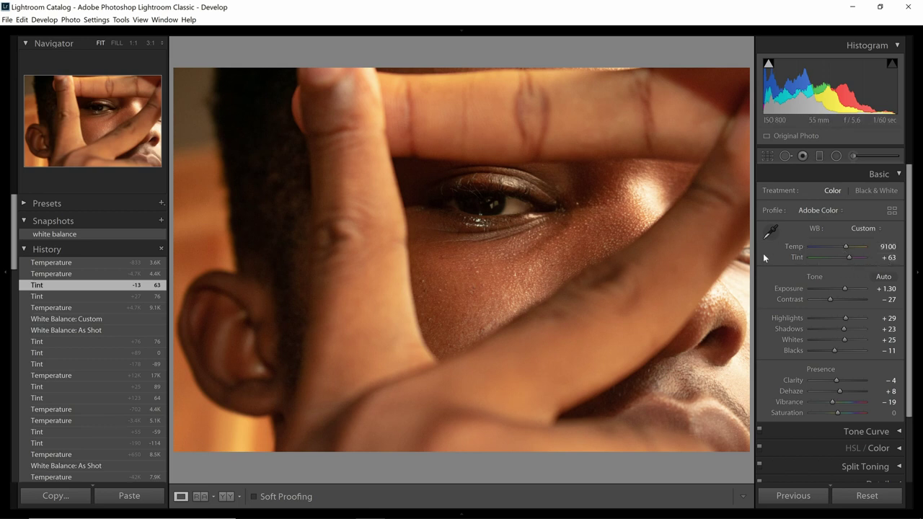
click(48, 321)
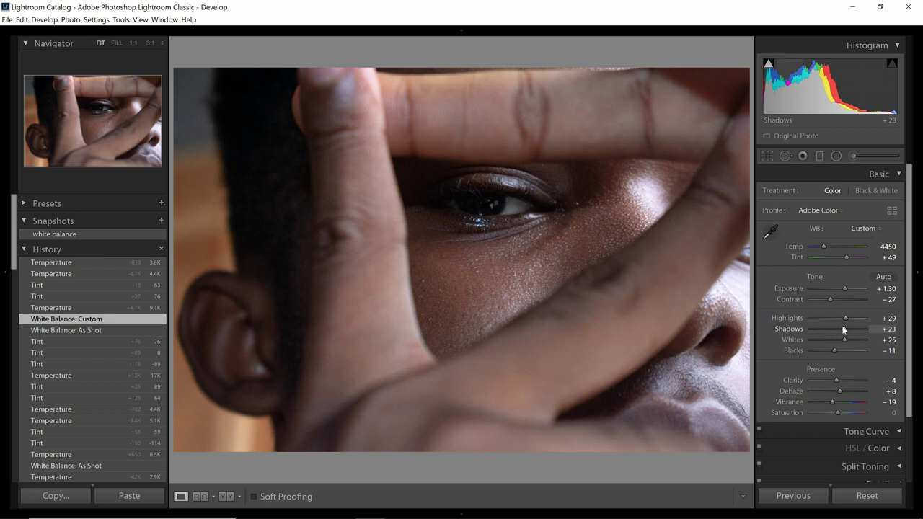
Try Shadows at −1, Blacks at −19, Contrast at +31 and Clarity at +18, and restore the White Balance: Custom state
drag(843, 329, 833, 357)
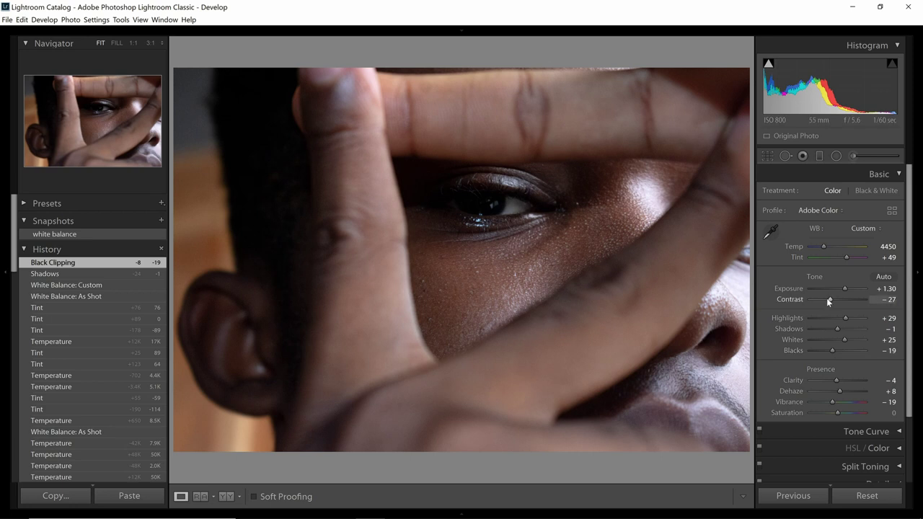
drag(827, 298, 843, 380)
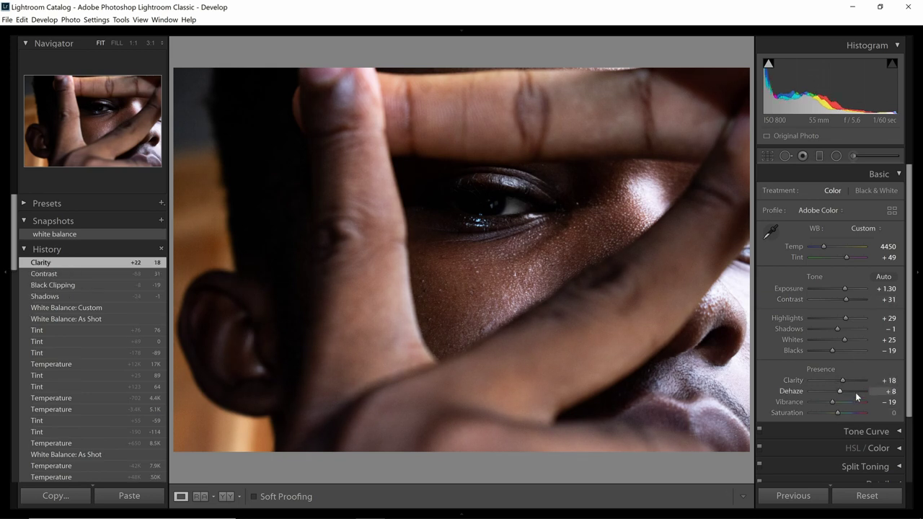
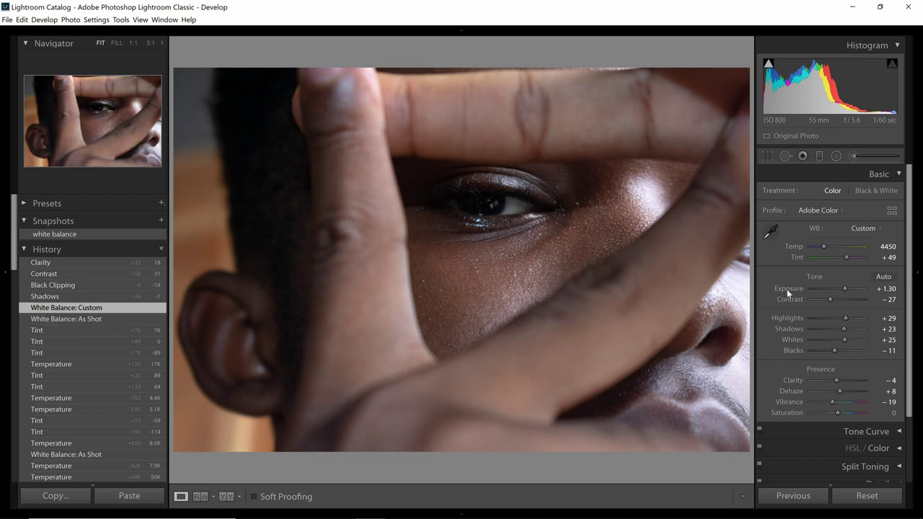
Open the Tone Curve in place of the Basic adjustments, and try a raised RGB curve before resetting it to Linear
click(898, 180)
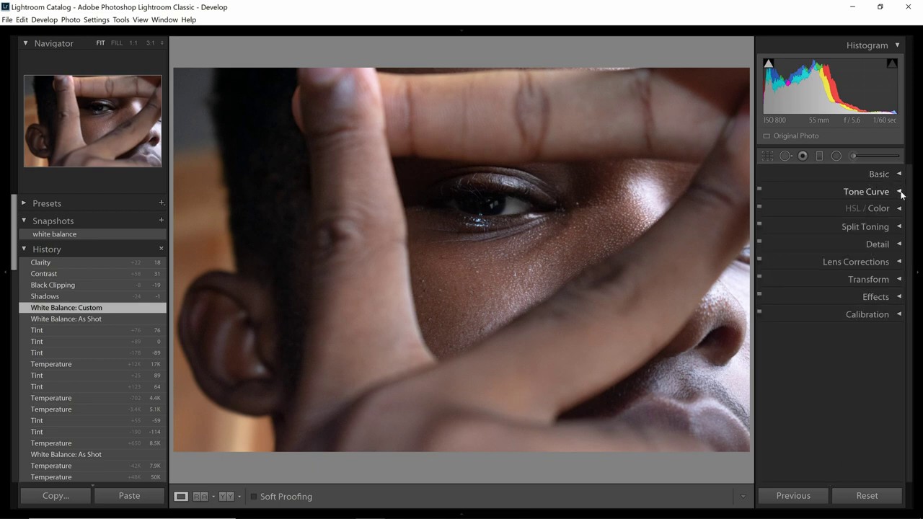
click(901, 192)
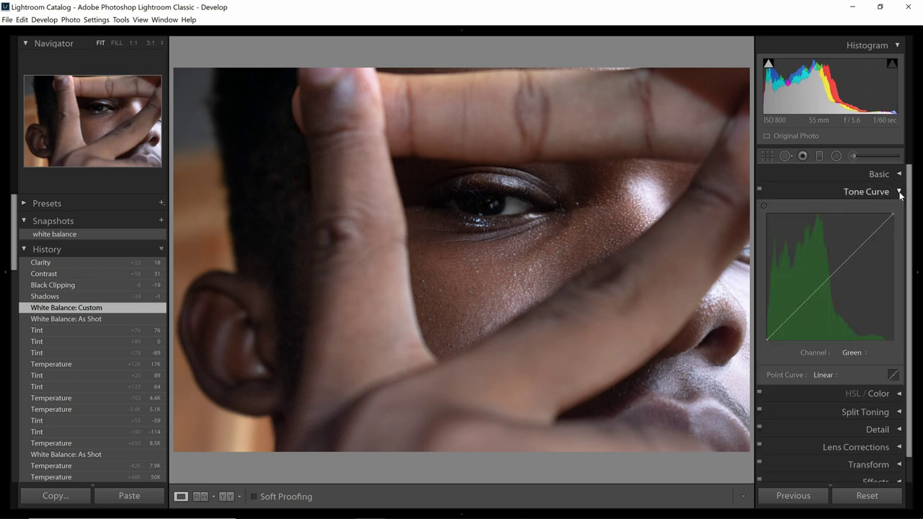
click(854, 357)
click(850, 364)
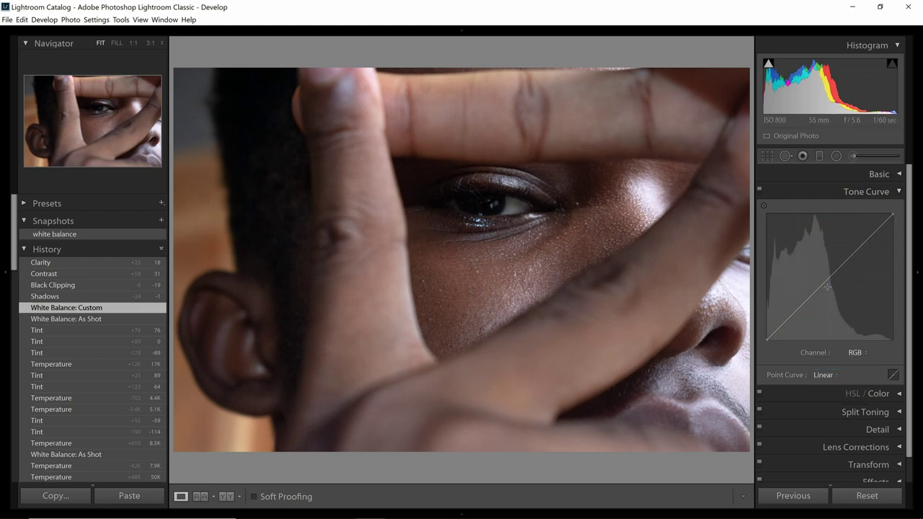
drag(826, 280, 779, 263)
double_click(780, 262)
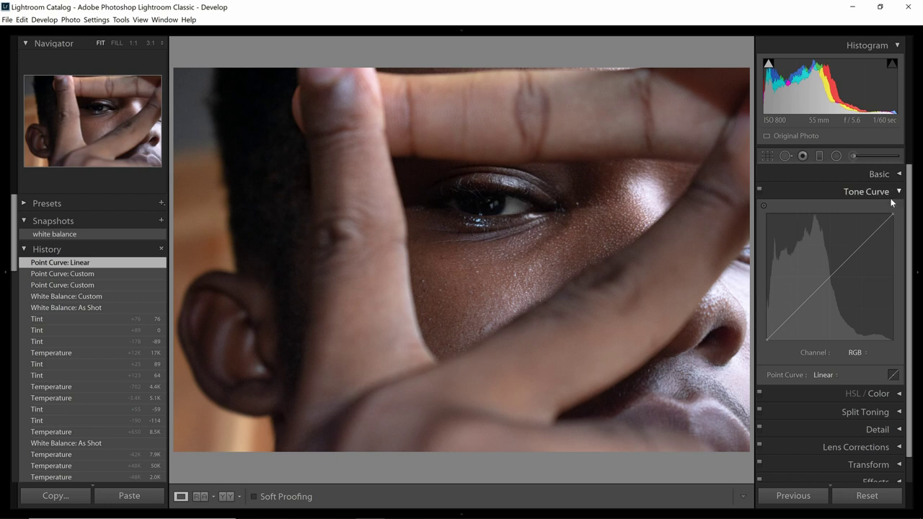
Expand the User Presets and apply the Vintage Coffee (Modified)_1 preset to the photo
click(31, 205)
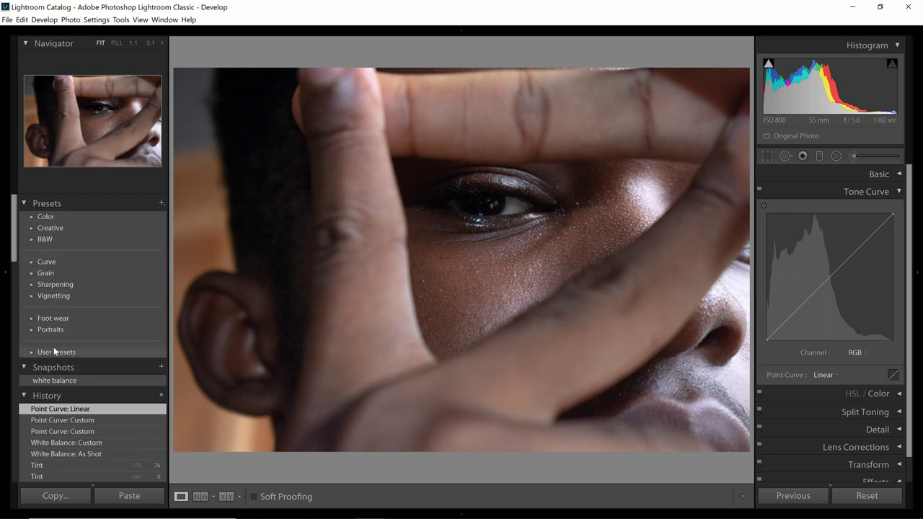
click(55, 351)
click(43, 364)
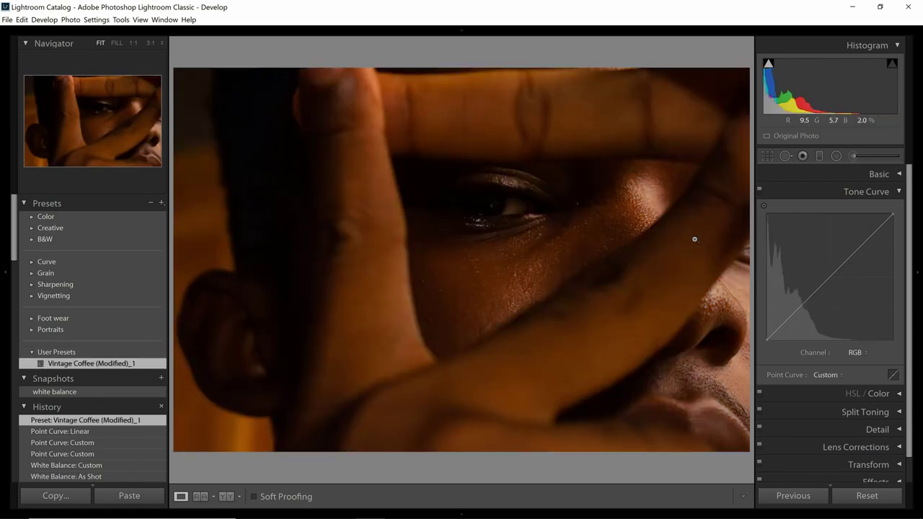
Examine the preset's Basic settings and its Red, Green and RGB tone curves, and collapse the Tone Curve
click(899, 174)
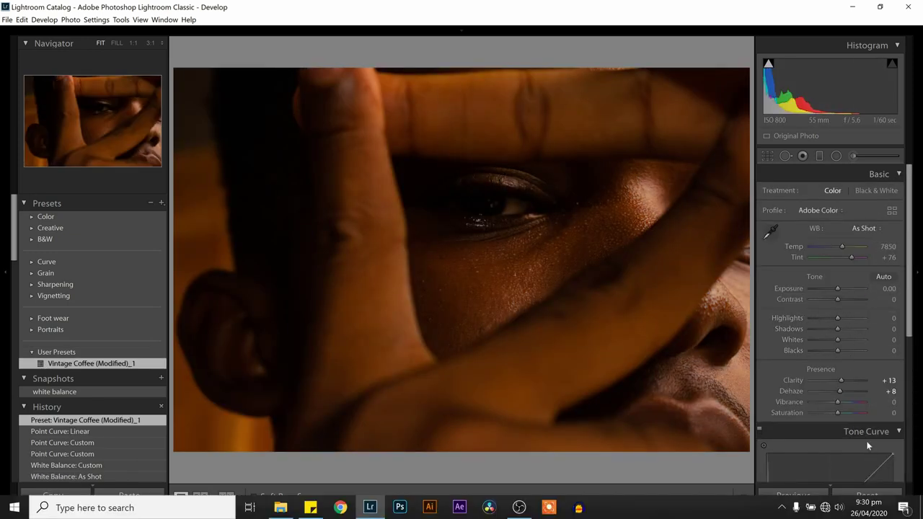
scroll(844, 394, down, 5)
click(855, 399)
click(835, 422)
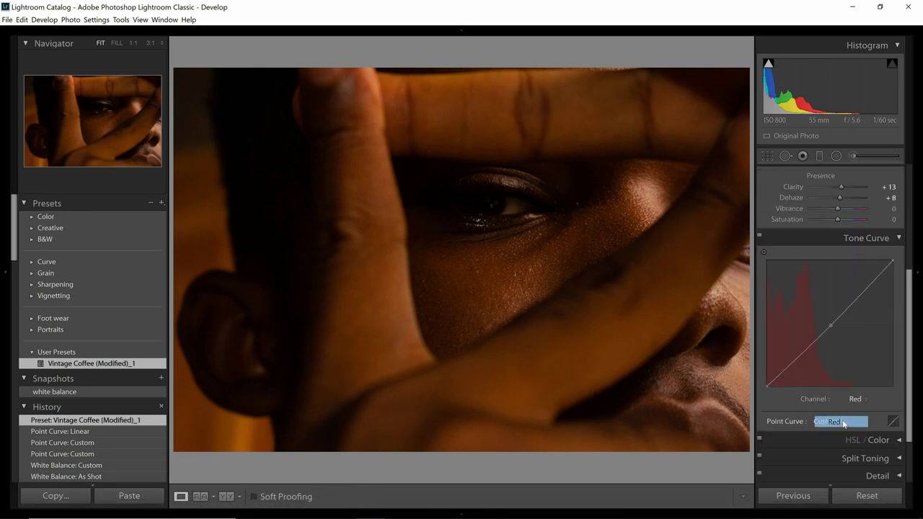
click(858, 397)
click(840, 433)
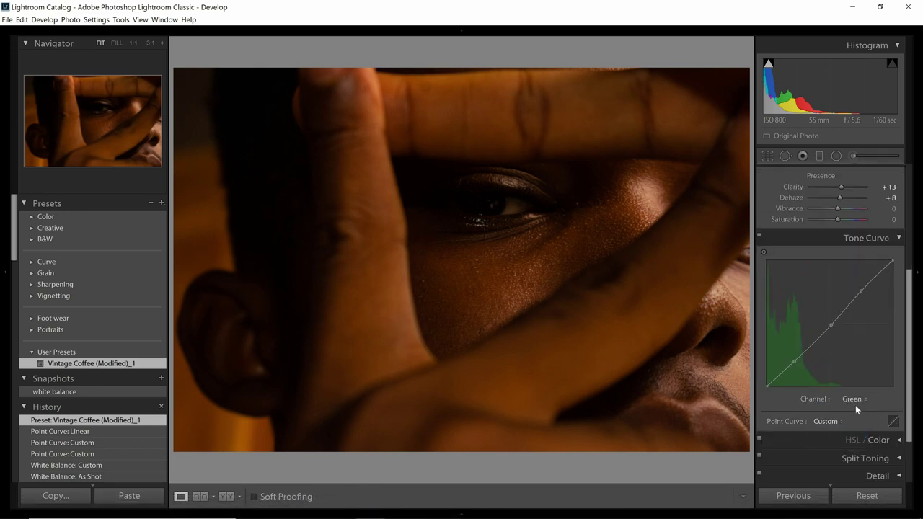
click(855, 401)
click(854, 410)
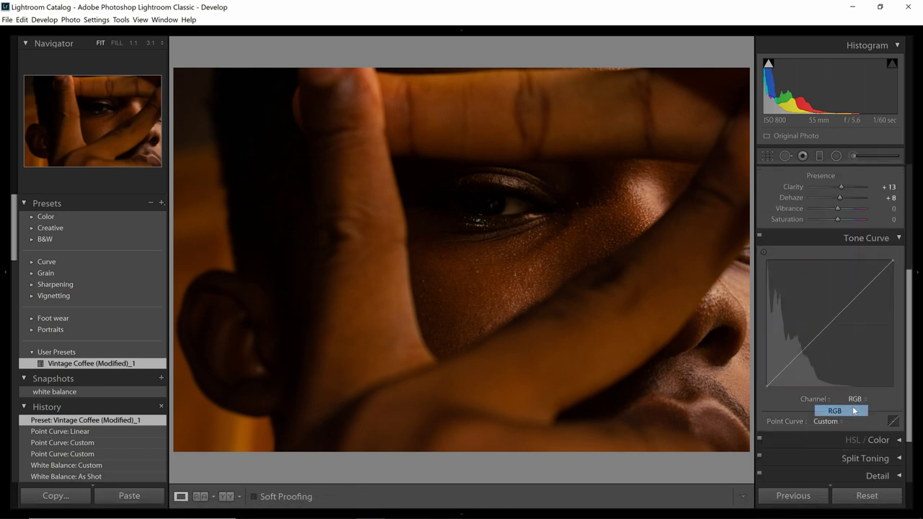
click(894, 239)
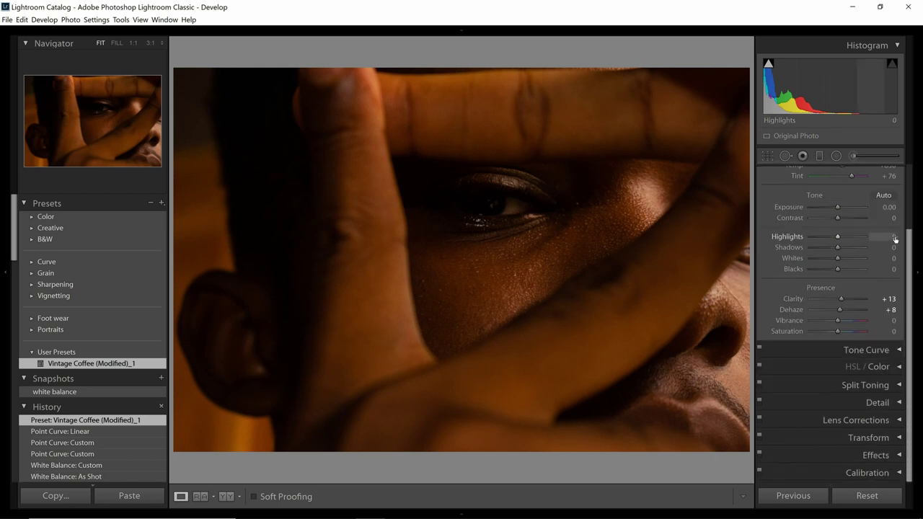
Open the Tone Curve, try a strongly distorted RGB curve with several added points, and reset the point curve to Linear
scroll(893, 240, up, 3)
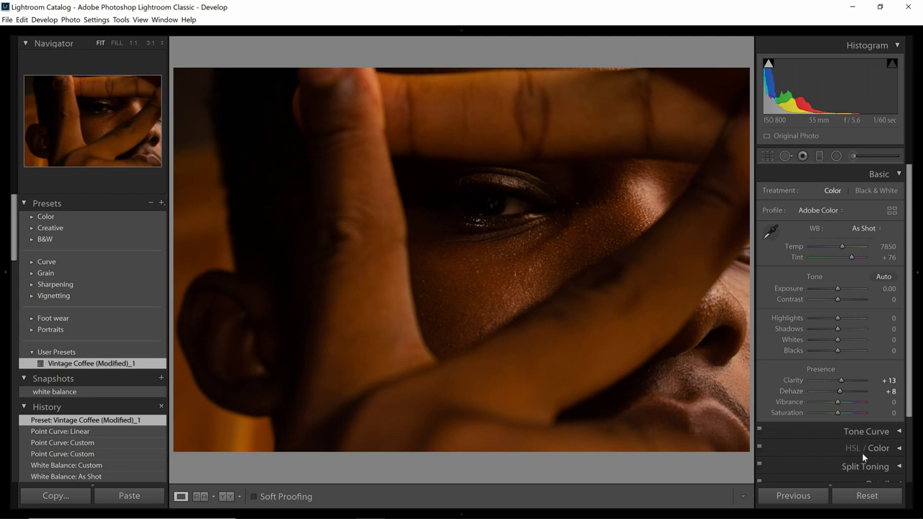
click(896, 435)
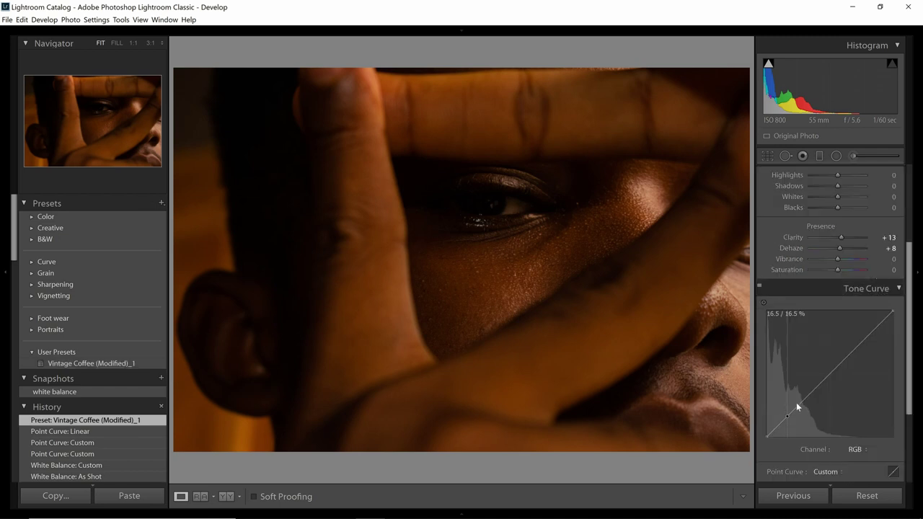
click(795, 401)
drag(796, 401, 831, 362)
click(803, 393)
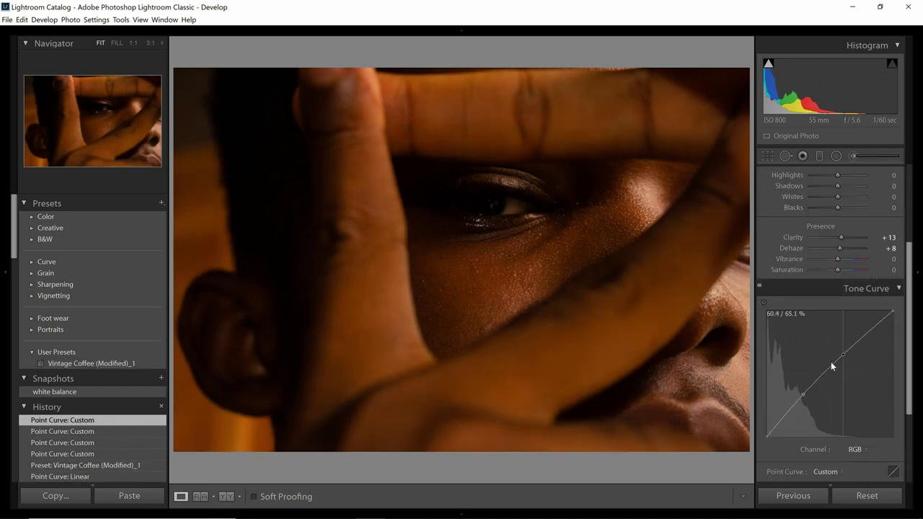
click(846, 352)
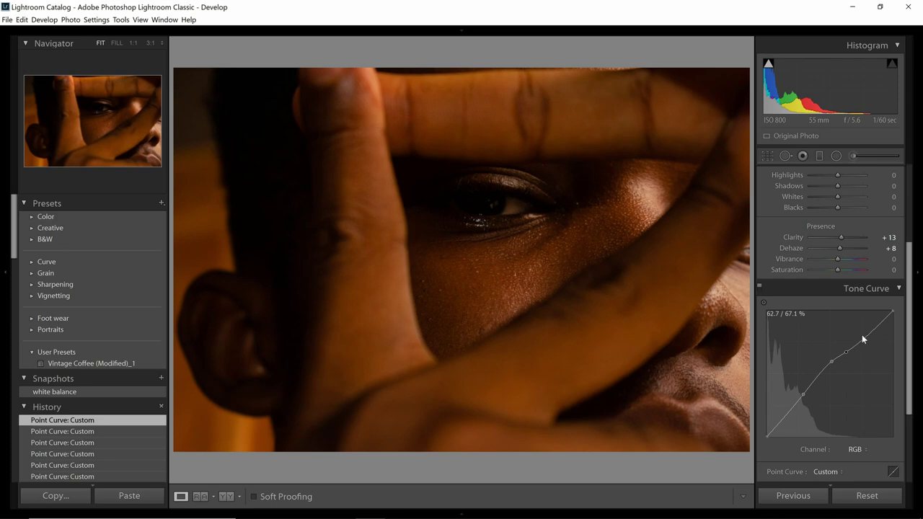
click(862, 335)
drag(875, 325, 875, 362)
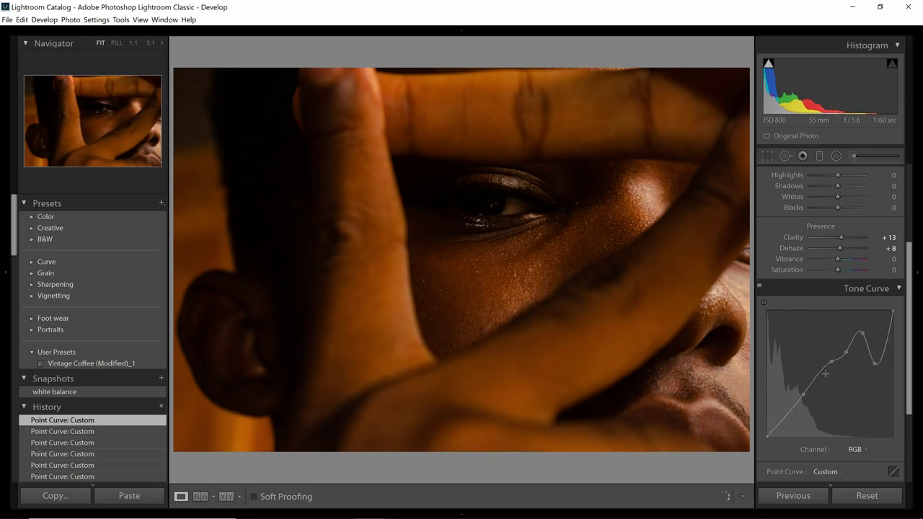
drag(805, 390, 806, 359)
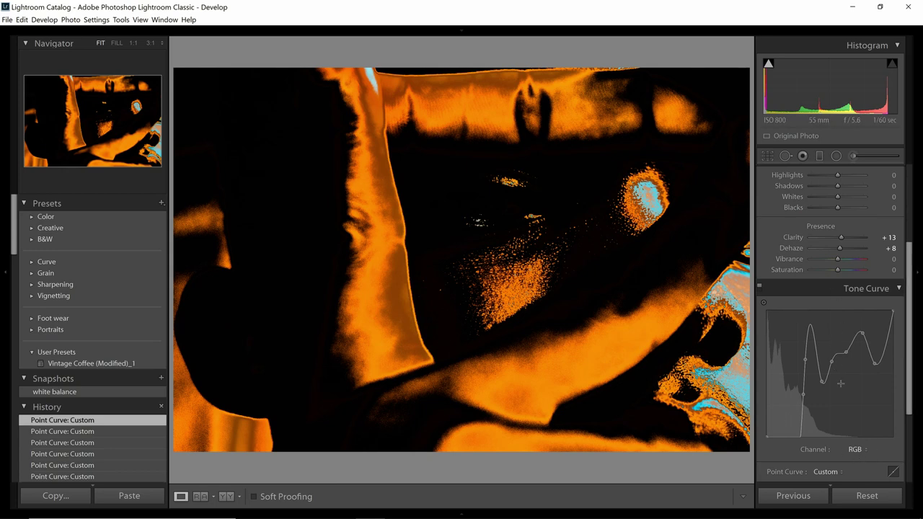
click(836, 471)
click(821, 419)
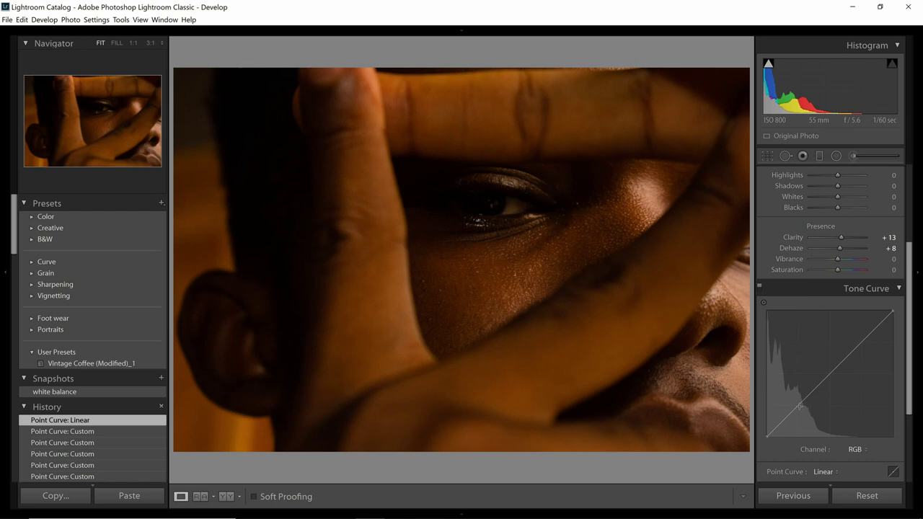
Shape the RGB curve with three points, raising the shadows to about 18.8 / 26.3 %, lifting the midtones slightly and lowering the highlights
drag(794, 408, 794, 405)
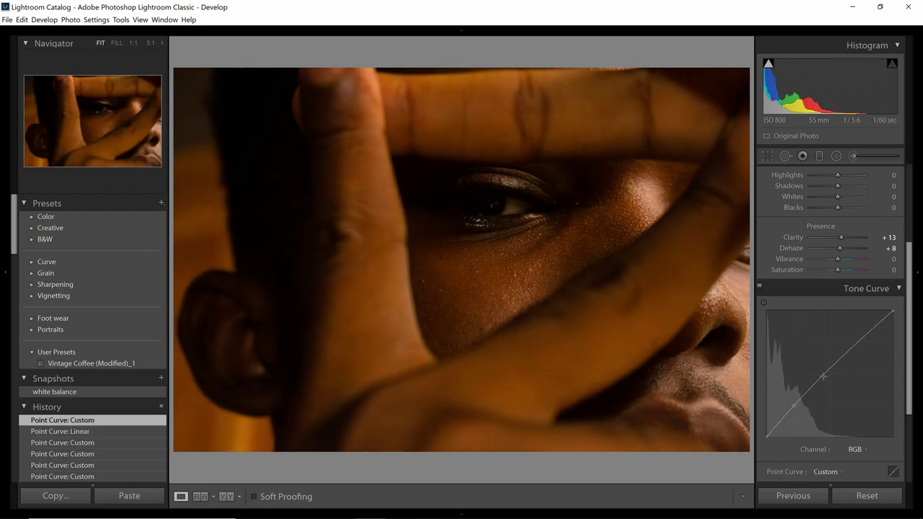
drag(824, 376, 826, 372)
click(862, 343)
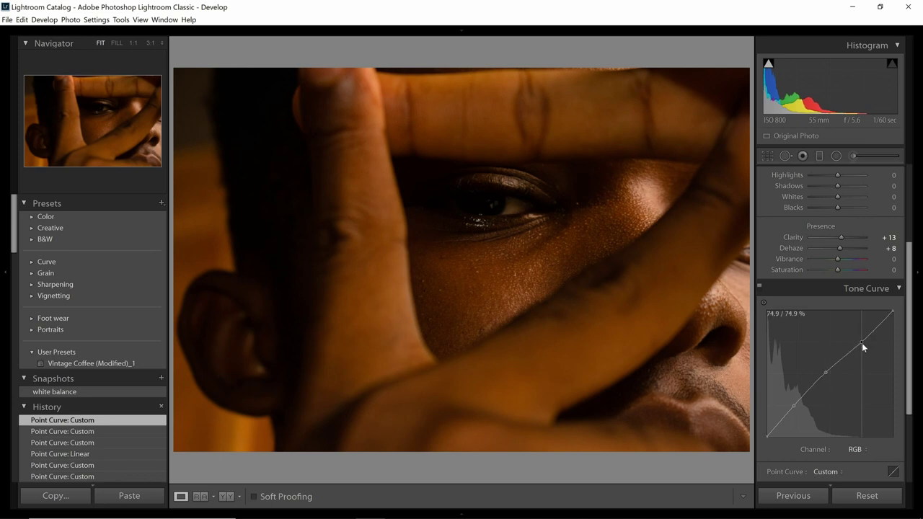
drag(863, 343, 864, 345)
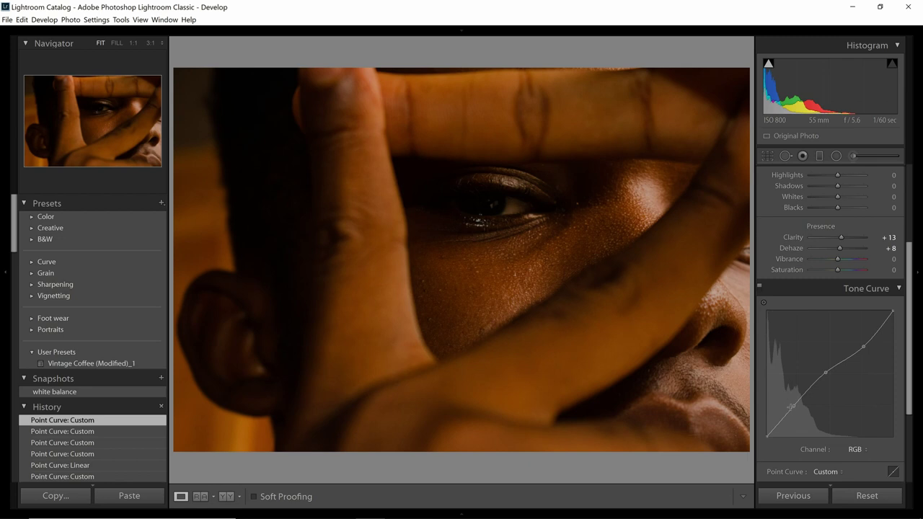
drag(793, 406, 790, 404)
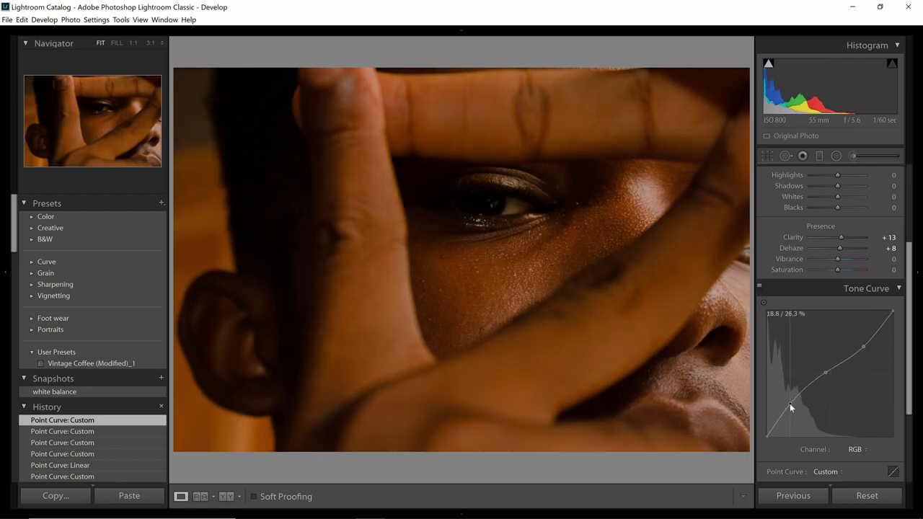